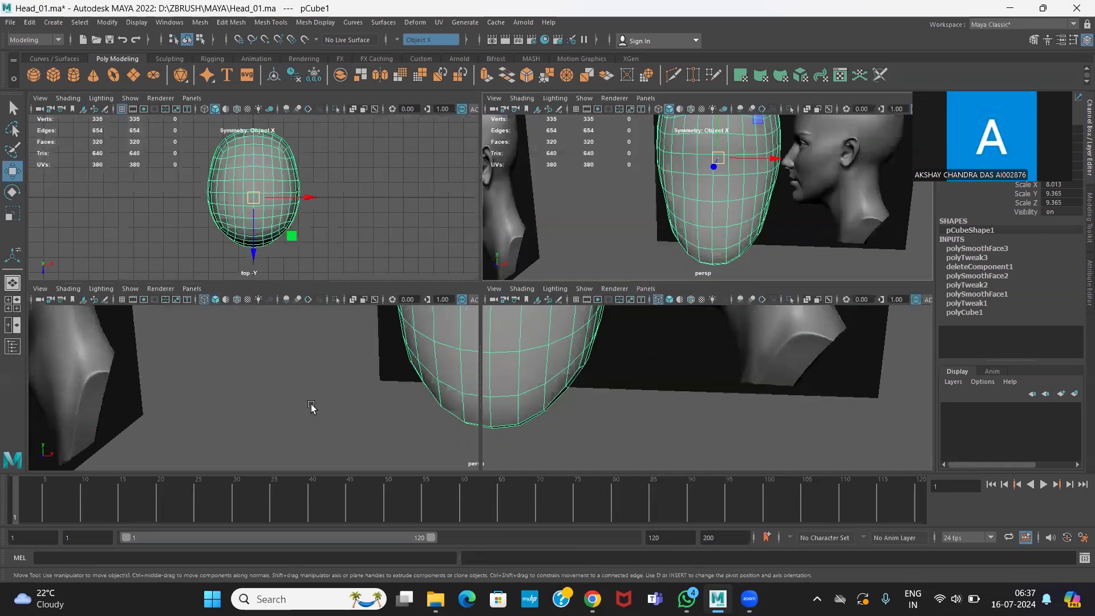
# Move the front reference image plane forward along the Z axis until it cuts through the head mesh
pyautogui.press('space')
pyautogui.keyDown('alt'); pyautogui.moveTo(498, 304); pyautogui.dragTo(446, 360, button='middle'); pyautogui.keyUp('alt')
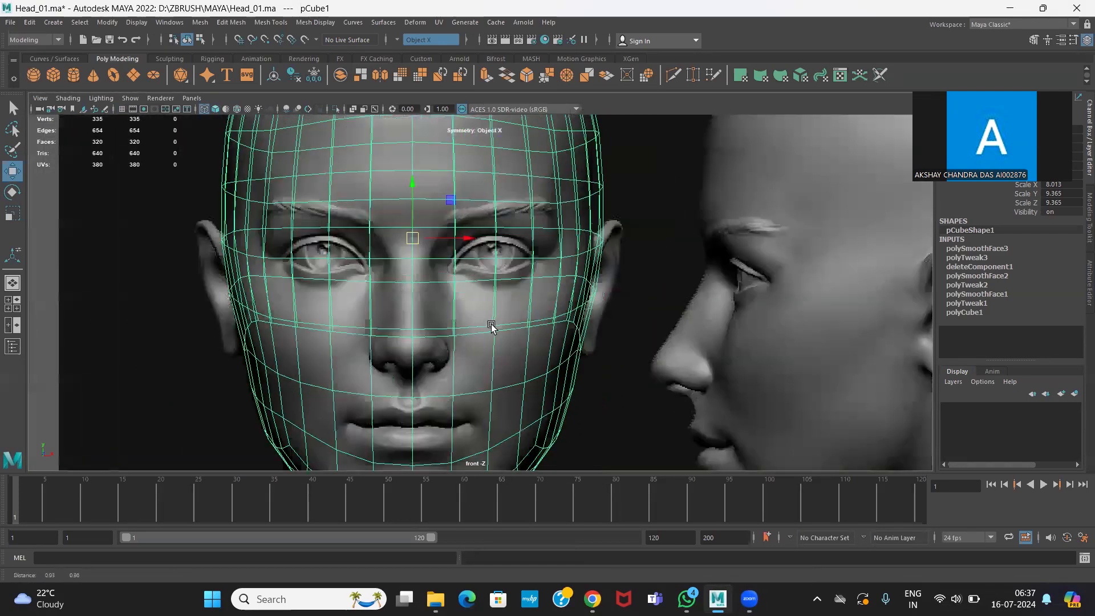
pyautogui.keyDown('alt'); pyautogui.moveTo(495, 328); pyautogui.dragTo(477, 343, button='middle'); pyautogui.keyUp('alt')
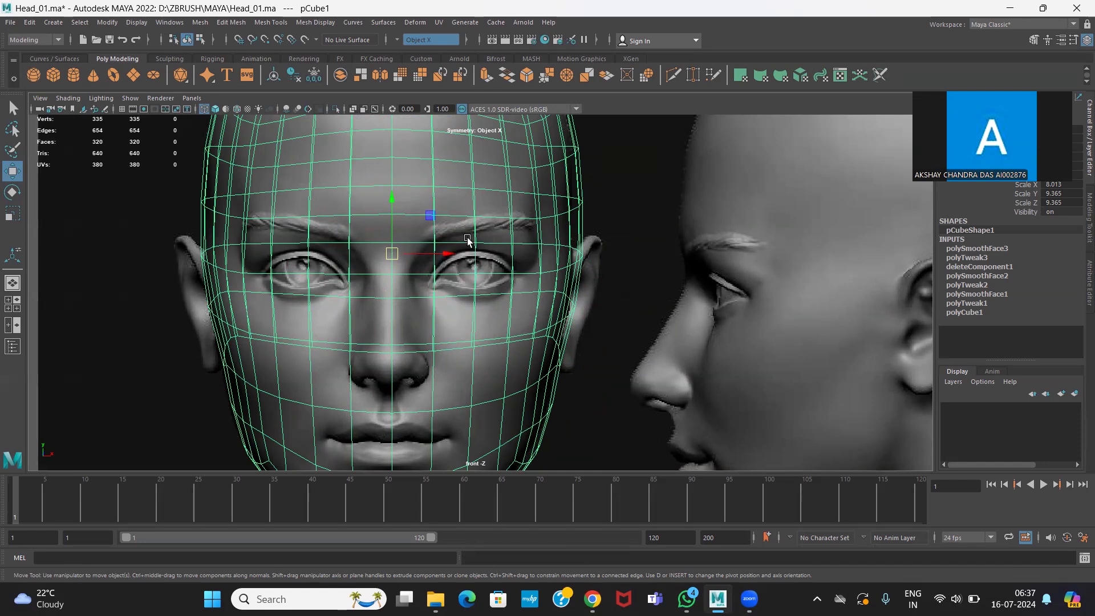
pyautogui.press('space')
pyautogui.keyDown('alt'); pyautogui.moveTo(741, 206); pyautogui.dragTo(759, 213); pyautogui.keyUp('alt')
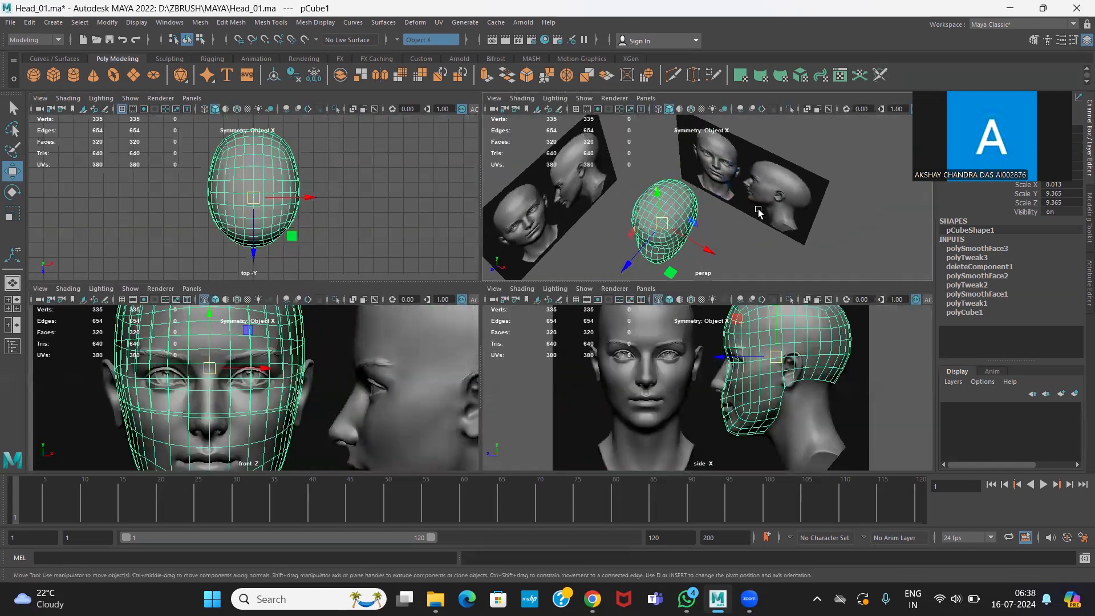
pyautogui.click(761, 179)
pyautogui.moveTo(699, 232); pyautogui.dragTo(673, 273)
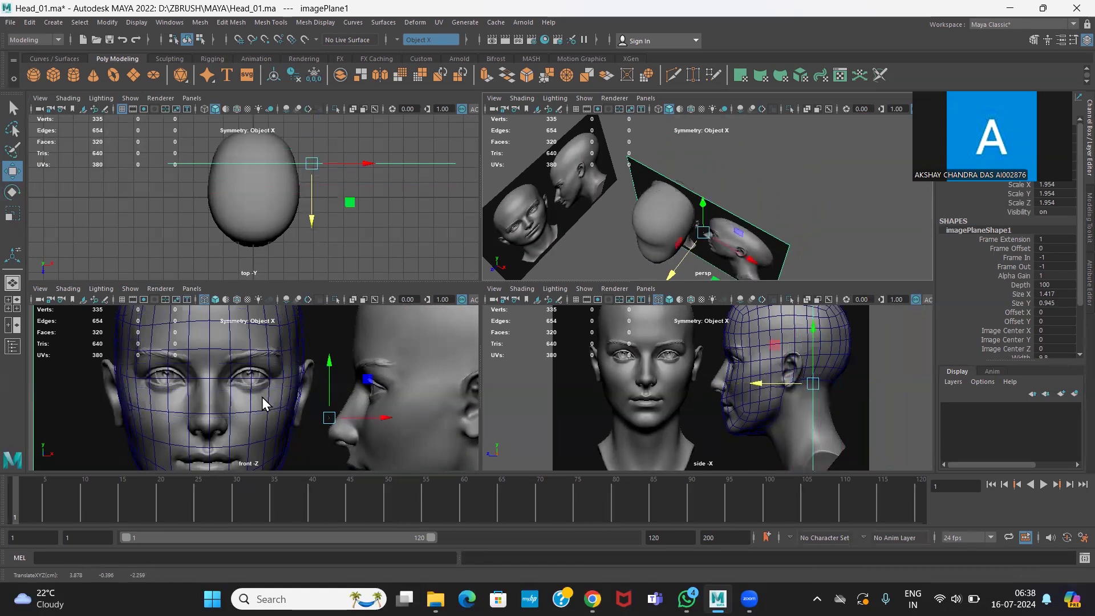
pyautogui.press('space')
pyautogui.press('space')
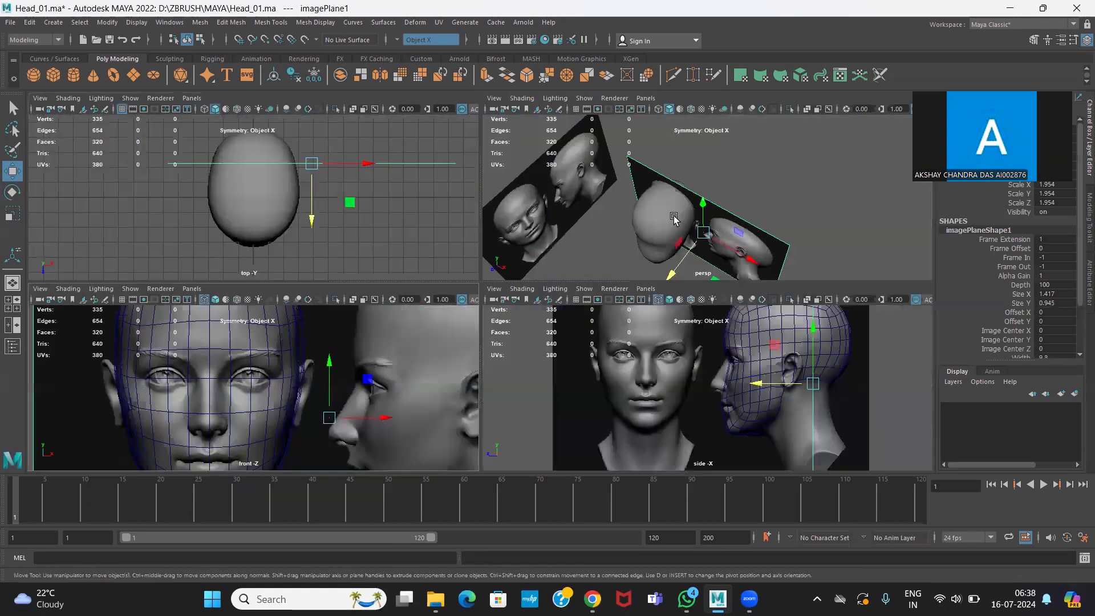
pyautogui.moveTo(672, 273)
pyautogui.mouseDown()
pyautogui.moveTo(756, 198)
pyautogui.moveTo(635, 333)
pyautogui.moveTo(657, 295)
pyautogui.moveTo(628, 317)
pyautogui.moveTo(664, 288)
pyautogui.mouseUp()
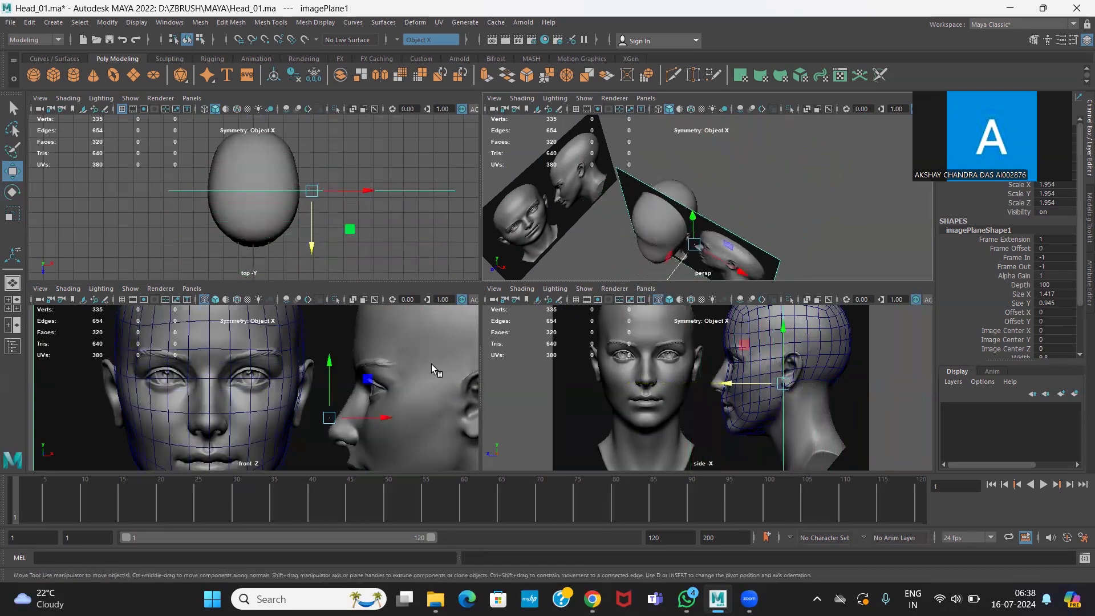
# Insert mirrored vertical edge loops on the head mesh, one on each side of the face's centre line along the nose bridge
pyautogui.press('space')
pyautogui.scroll(6, 488, 375)
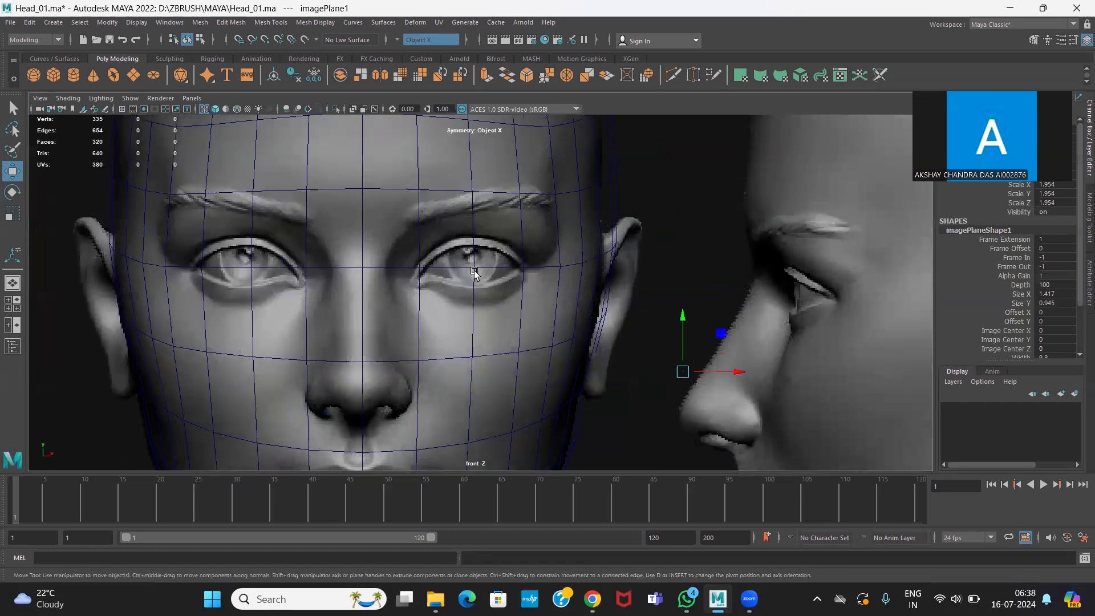
pyautogui.click(474, 272)
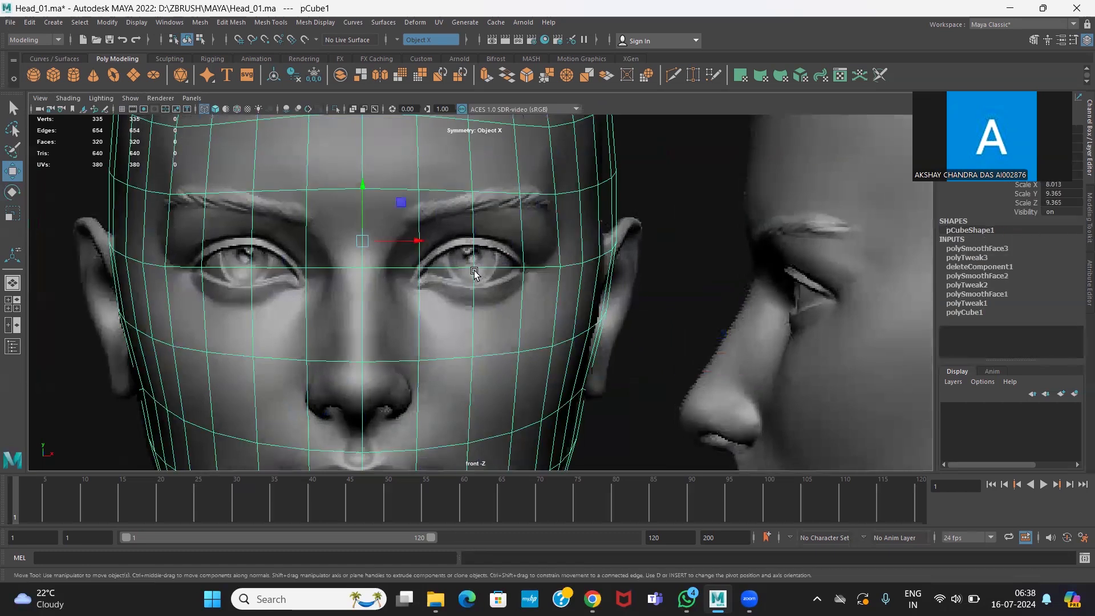
pyautogui.moveTo(410, 343)
pyautogui.keyDown('alt'); pyautogui.mouseDown(button='middle')
pyautogui.moveTo(429, 212)
pyautogui.moveTo(397, 325)
pyautogui.mouseUp(button='middle'); pyautogui.keyUp('alt')
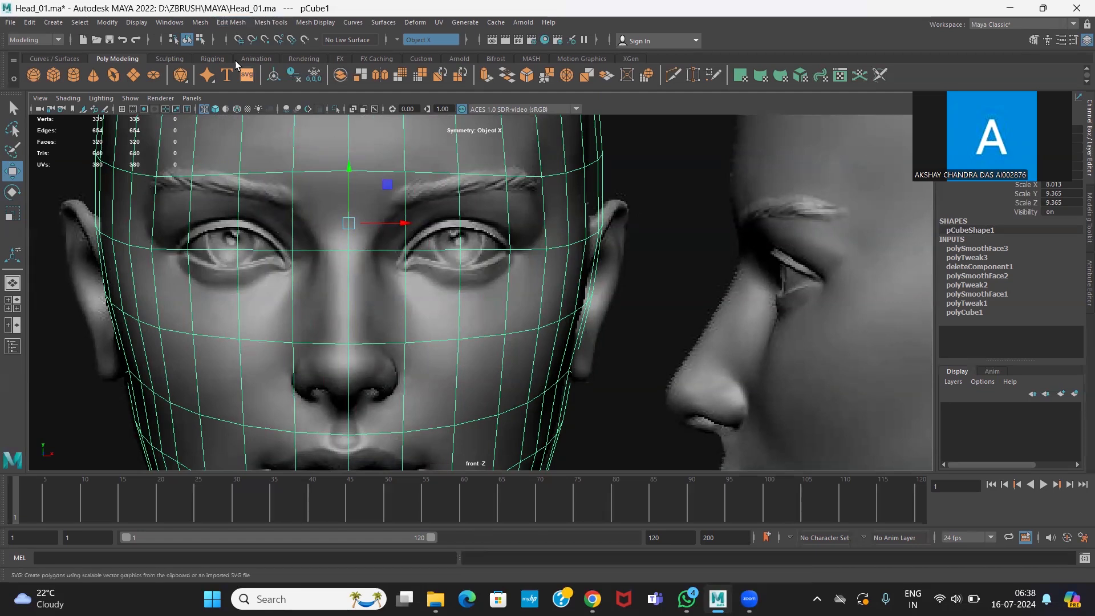
pyautogui.click(271, 22)
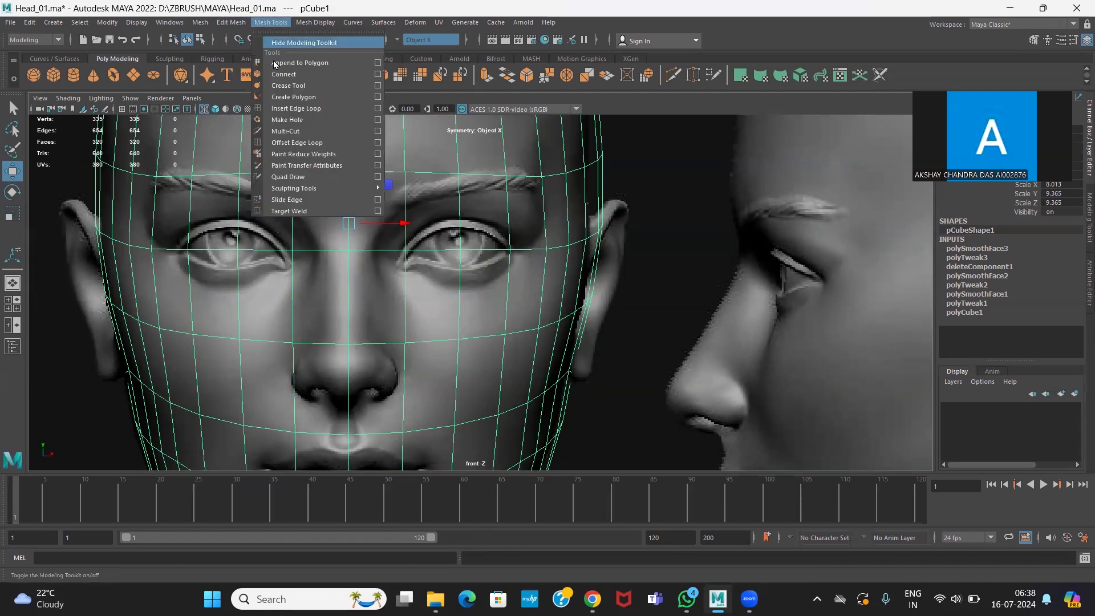
pyautogui.click(286, 107)
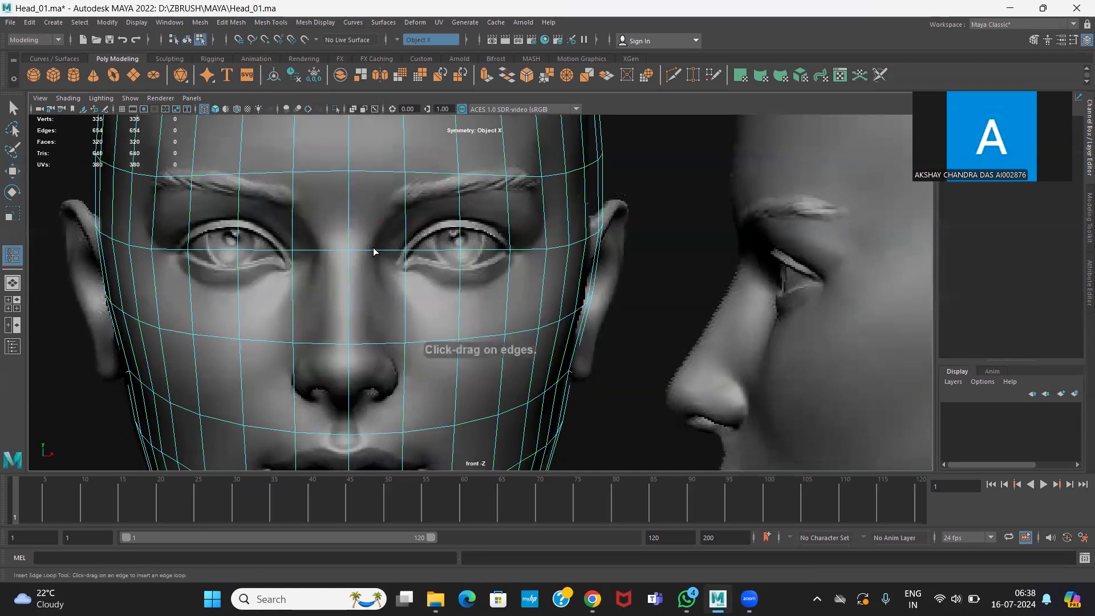
pyautogui.moveTo(373, 249); pyautogui.dragTo(372, 249)
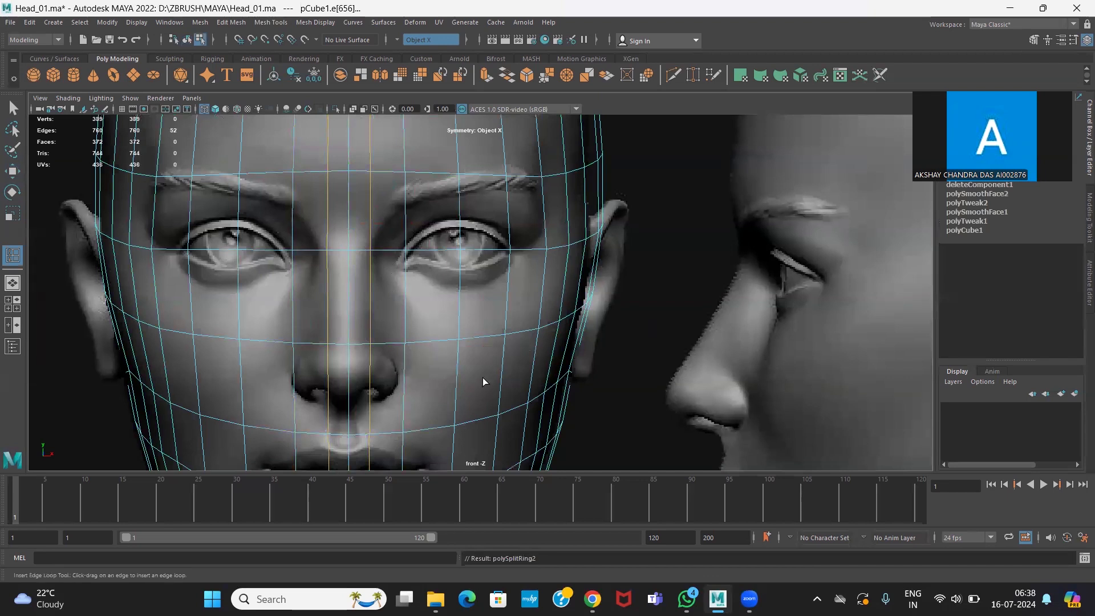
# Insert a horizontal edge loop across the head mesh just below the eyes
pyautogui.keyDown('alt'); pyautogui.moveTo(455, 354); pyautogui.dragTo(435, 365, button='middle'); pyautogui.keyUp('alt')
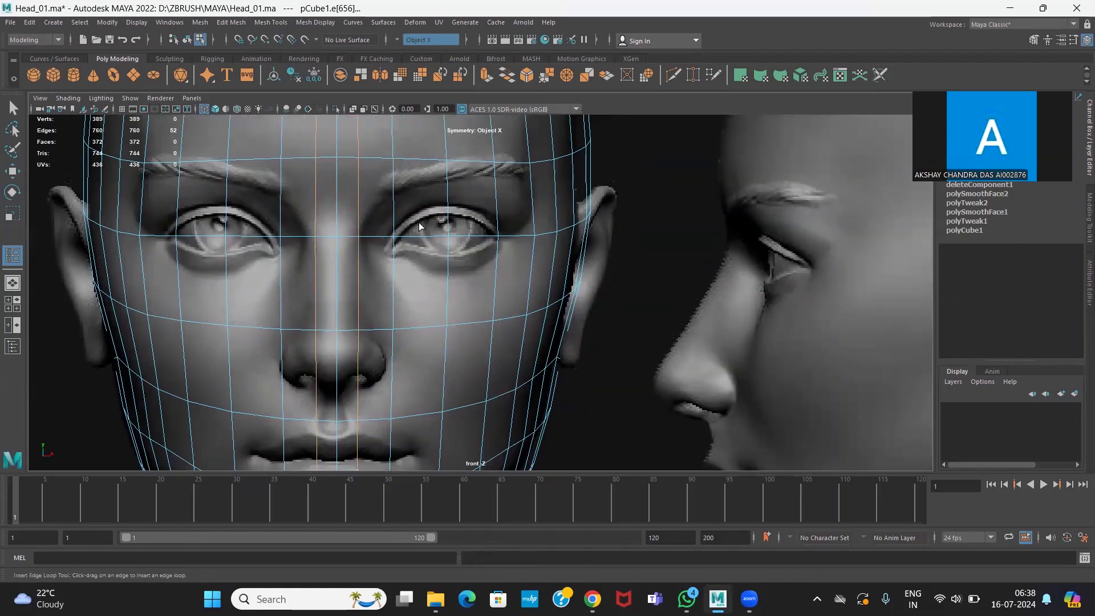
pyautogui.keyDown('alt'); pyautogui.moveTo(415, 261); pyautogui.dragTo(406, 385, button='middle'); pyautogui.keyUp('alt')
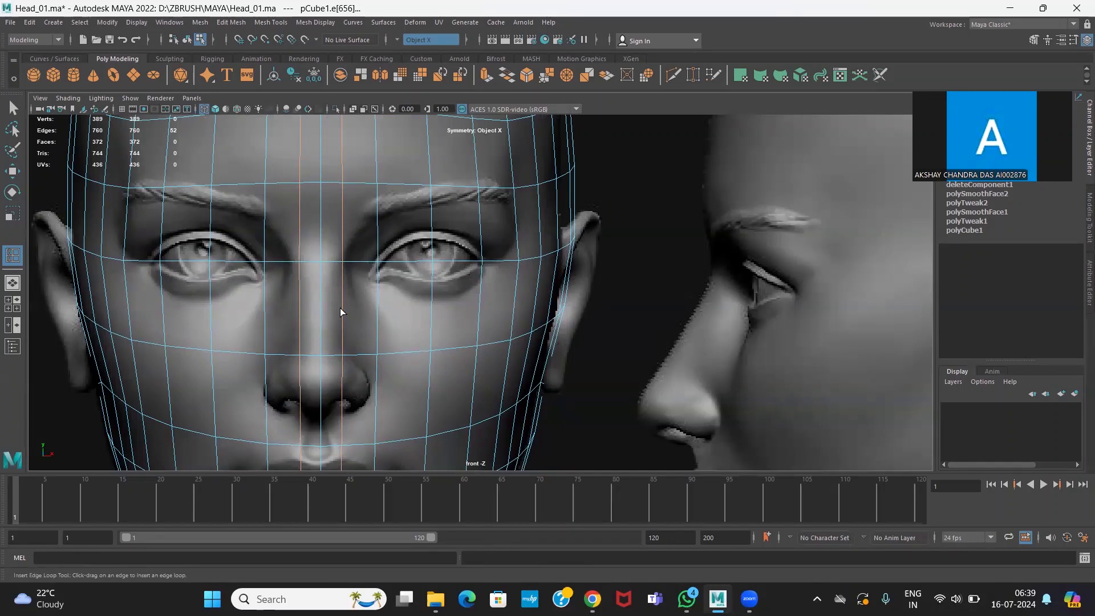
pyautogui.moveTo(342, 316); pyautogui.dragTo(349, 319)
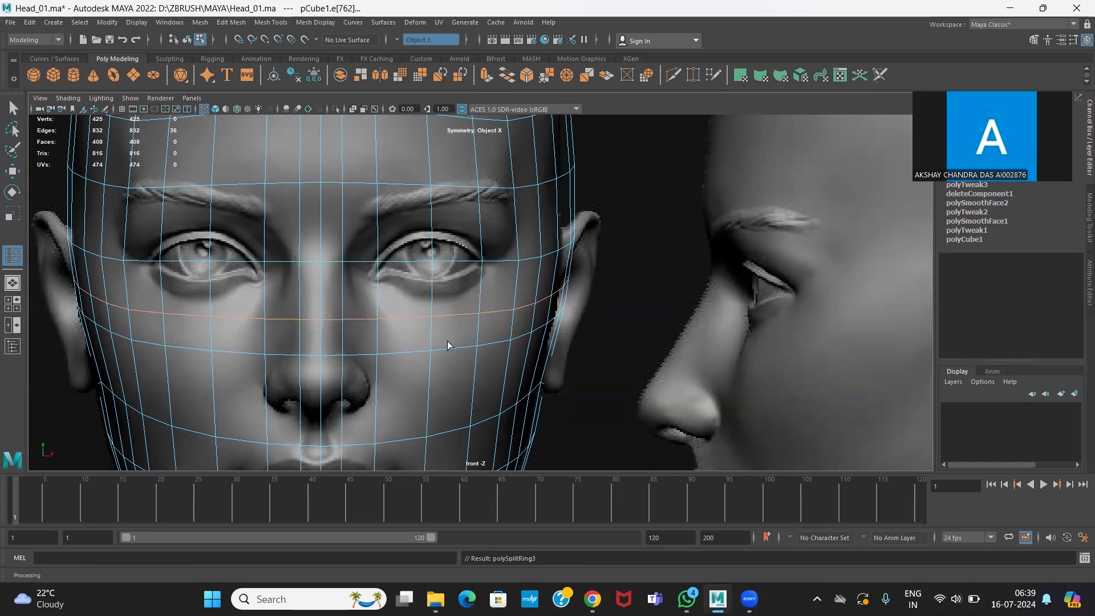
# Select the two rows of faces covering both eye areas, from the brows to the loop below the eyes, out to the temples
pyautogui.click(13, 170)
pyautogui.keyDown('alt'); pyautogui.moveTo(412, 363); pyautogui.dragTo(525, 371, button='right'); pyautogui.keyUp('alt')
pyautogui.keyDown('alt'); pyautogui.moveTo(410, 338); pyautogui.dragTo(432, 348, button='middle'); pyautogui.keyUp('alt')
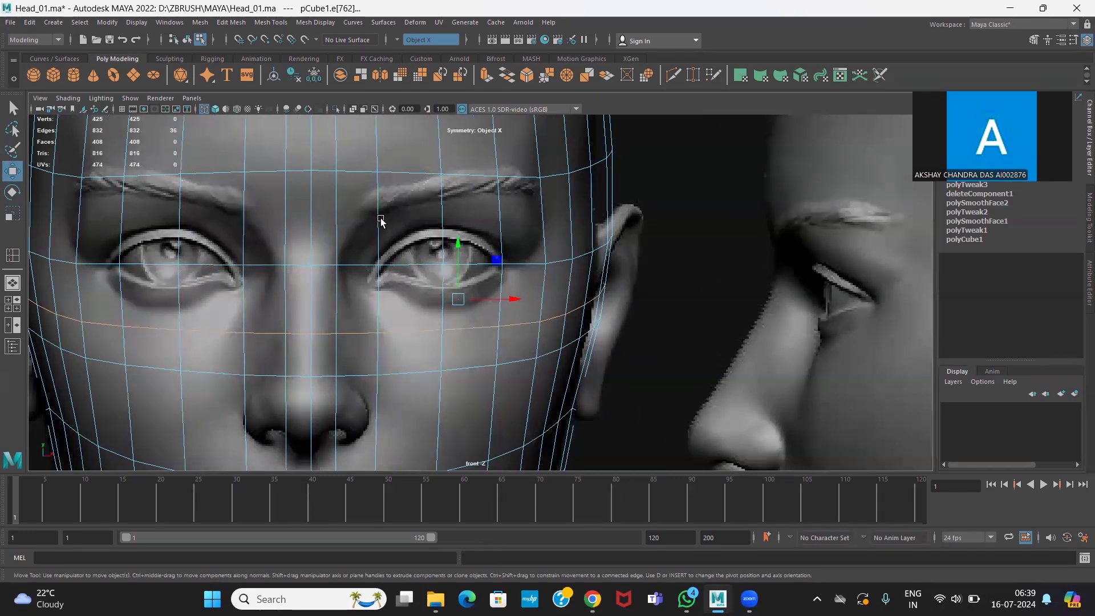
pyautogui.moveTo(377, 218); pyautogui.dragTo(362, 239, button='right')
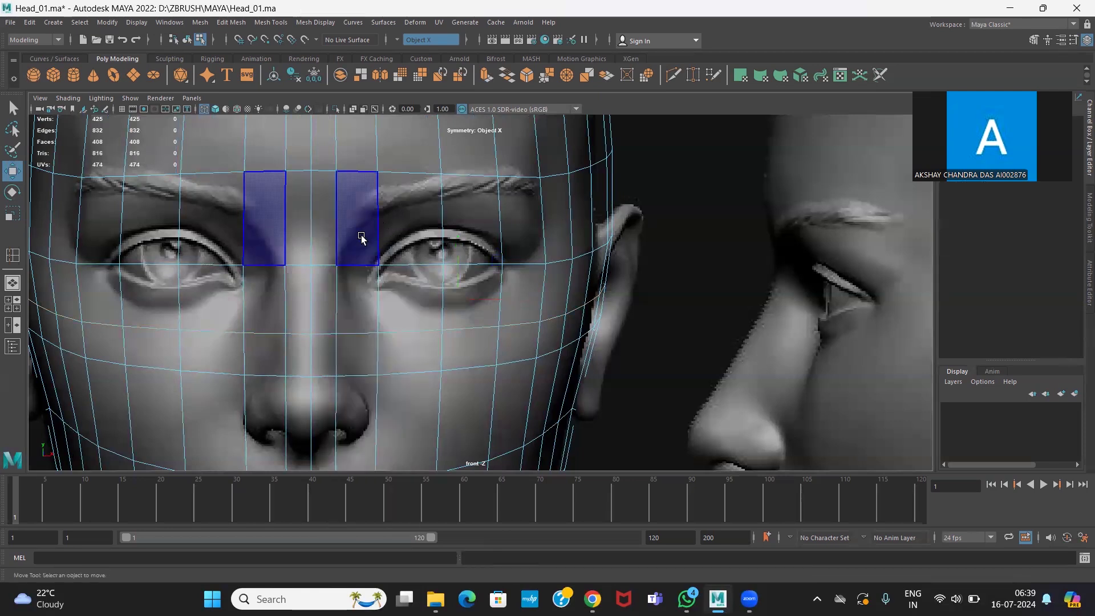
pyautogui.click(363, 239)
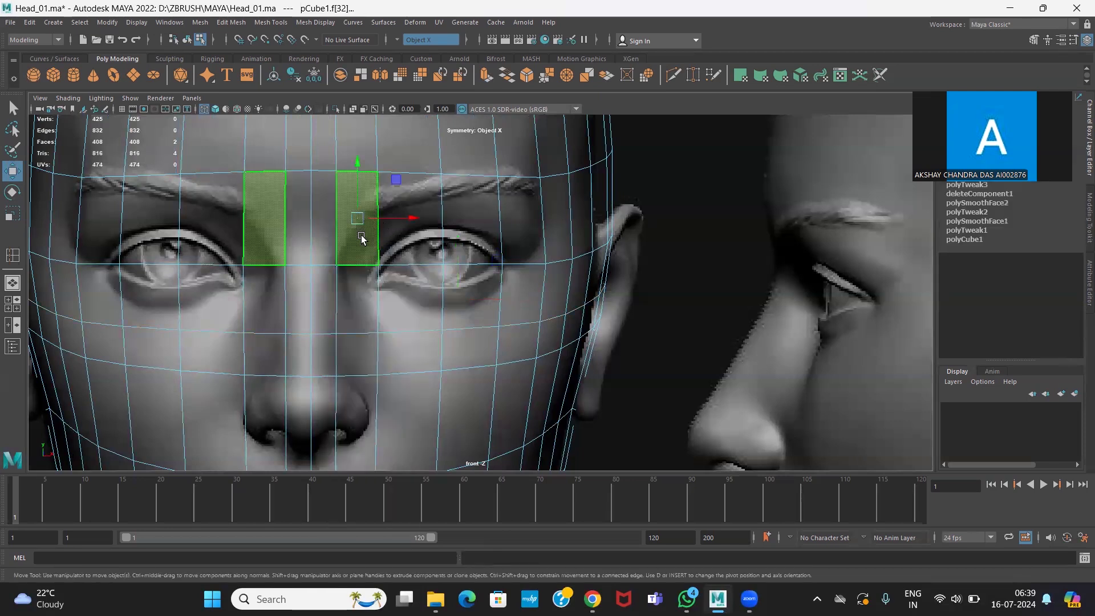
pyautogui.keyDown('shift'); pyautogui.click(431, 208); pyautogui.keyUp('shift')
pyautogui.keyDown('shift'); pyautogui.click(509, 217); pyautogui.keyUp('shift')
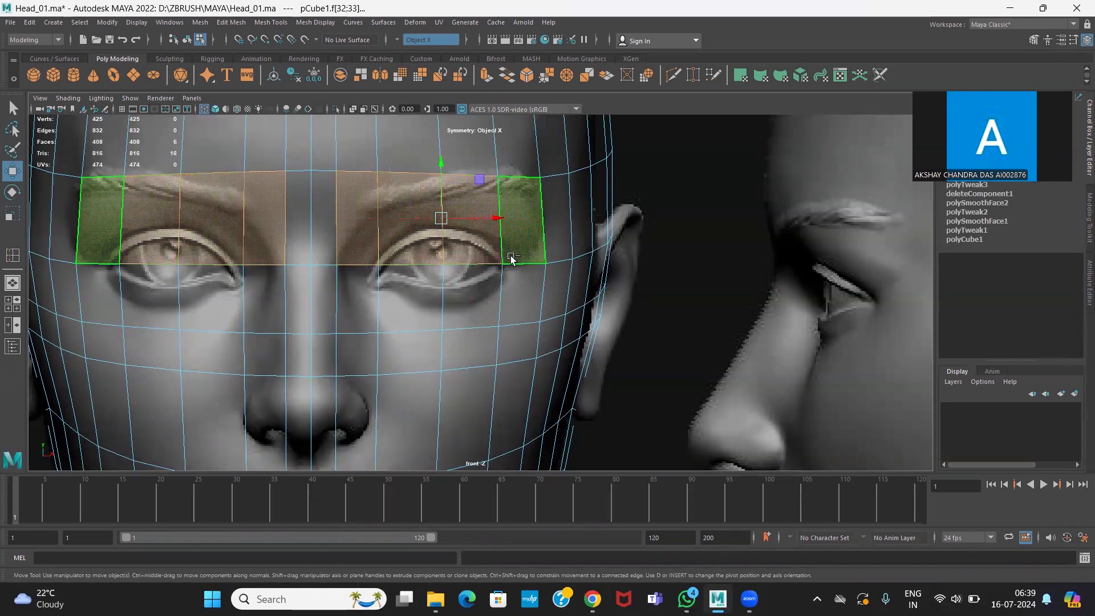
pyautogui.keyDown('shift'); pyautogui.click(512, 289); pyautogui.keyUp('shift')
pyautogui.keyDown('shift'); pyautogui.click(466, 290); pyautogui.keyUp('shift')
pyautogui.keyDown('shift'); pyautogui.click(407, 295); pyautogui.keyUp('shift')
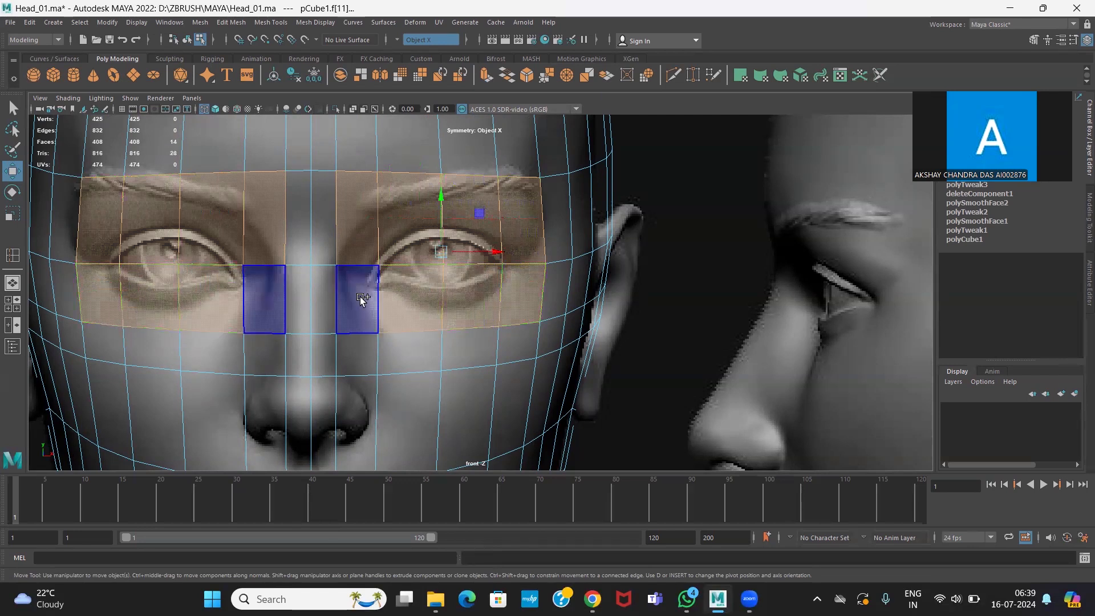
pyautogui.keyDown('shift'); pyautogui.click(363, 298); pyautogui.keyUp('shift')
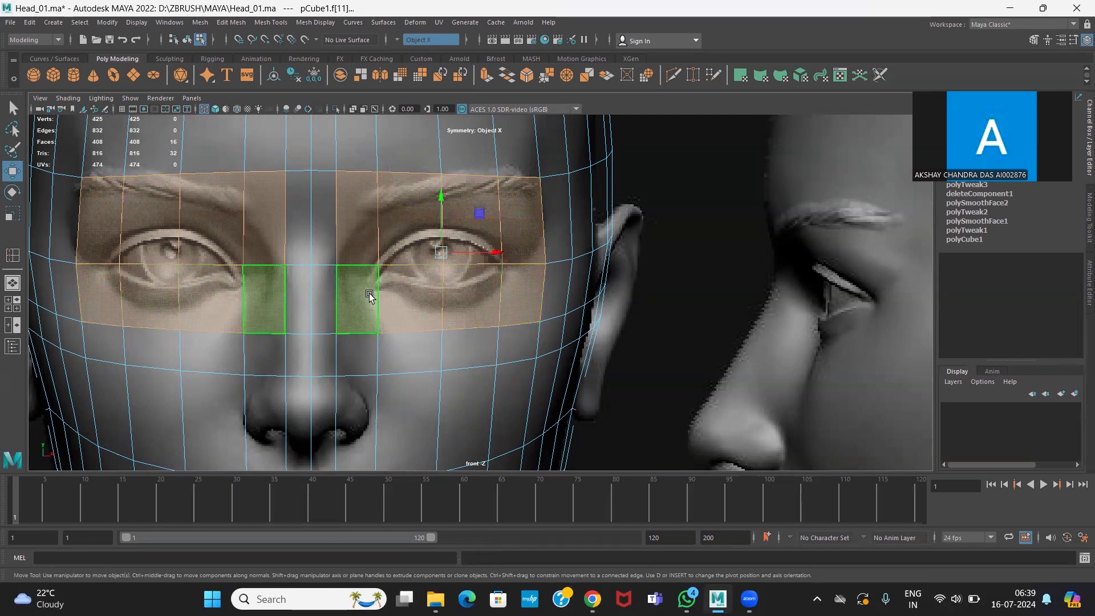
# Examine how the selected eye-area faces line up with the reference in the front and side views
pyautogui.press('space')
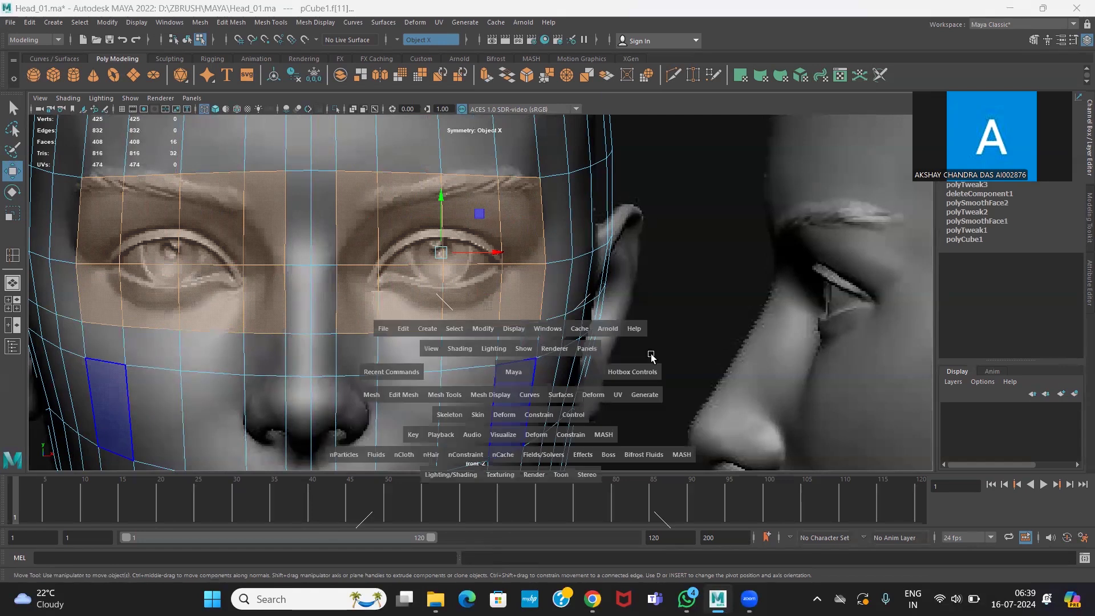
pyautogui.press('space')
pyautogui.keyDown('alt'); pyautogui.moveTo(582, 353); pyautogui.dragTo(685, 318, button='right'); pyautogui.keyUp('alt')
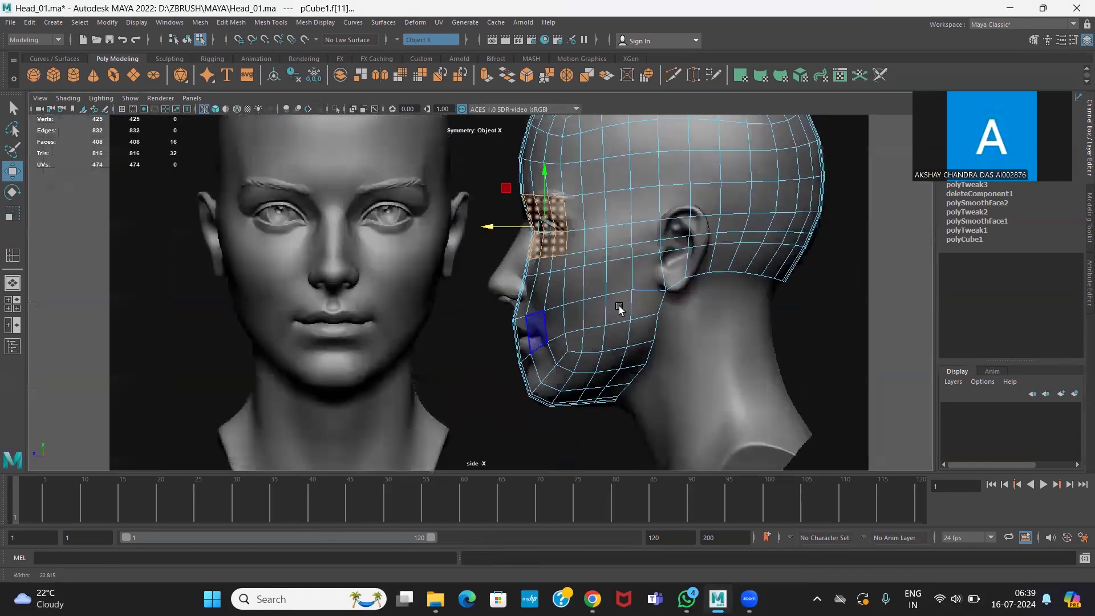
pyautogui.keyDown('alt'); pyautogui.moveTo(618, 306); pyautogui.dragTo(583, 364, button='middle'); pyautogui.keyUp('alt')
pyautogui.keyDown('alt'); pyautogui.moveTo(583, 364); pyautogui.dragTo(968, 405, button='right'); pyautogui.keyUp('alt')
pyautogui.scroll(2, 661, 334)
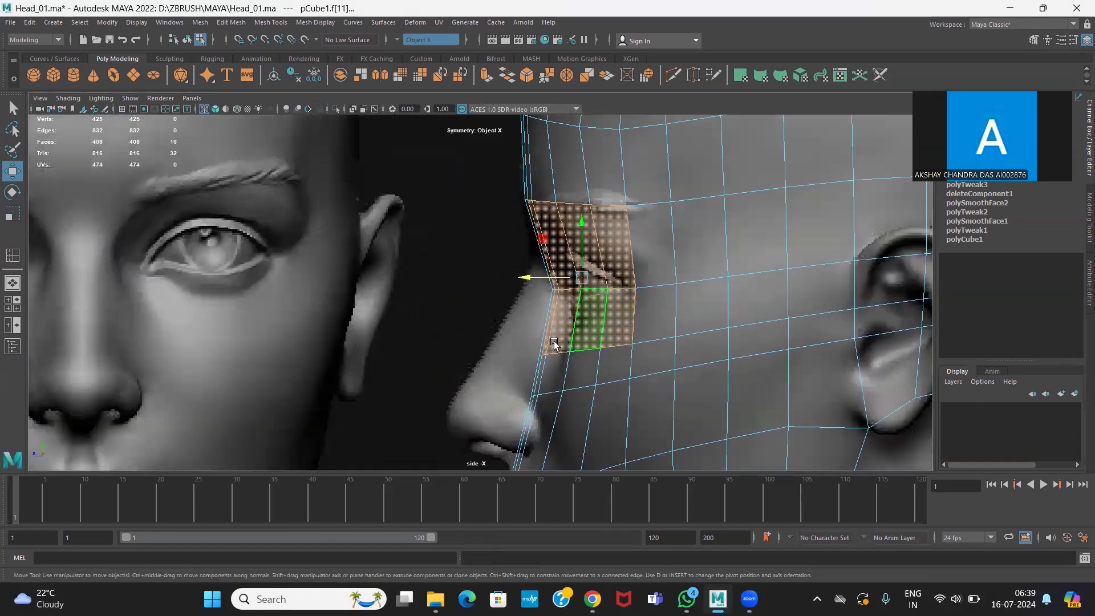
pyautogui.press('space')
pyautogui.press('space')
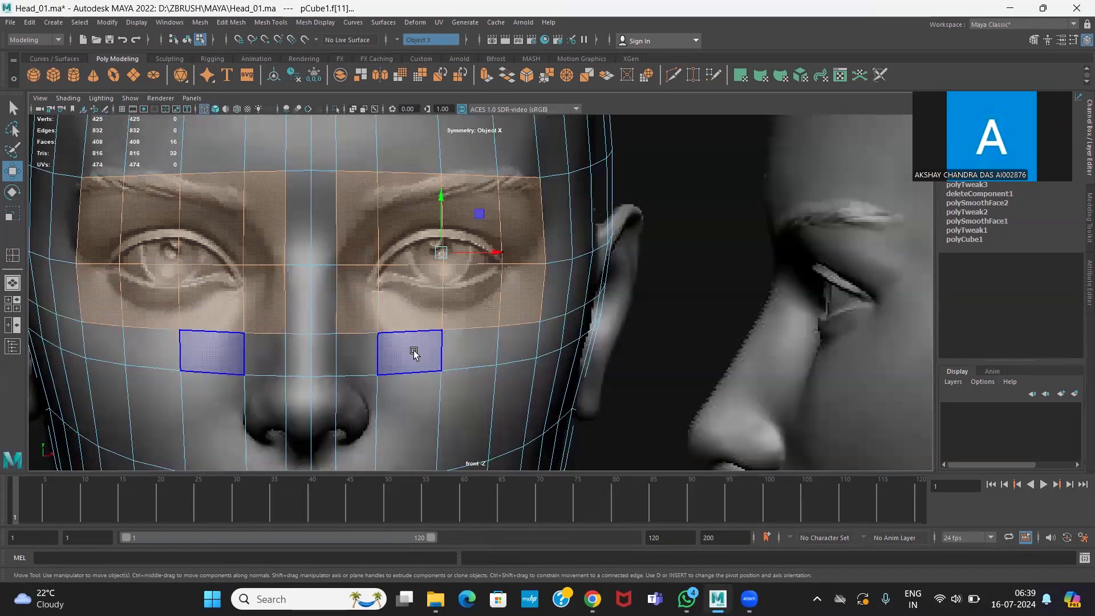
pyautogui.keyDown('alt'); pyautogui.moveTo(390, 354); pyautogui.dragTo(493, 381, button='right'); pyautogui.keyUp('alt')
pyautogui.keyDown('alt'); pyautogui.moveTo(379, 386); pyautogui.dragTo(724, 377, button='right'); pyautogui.keyUp('alt')
pyautogui.press('space')
pyautogui.press('space')
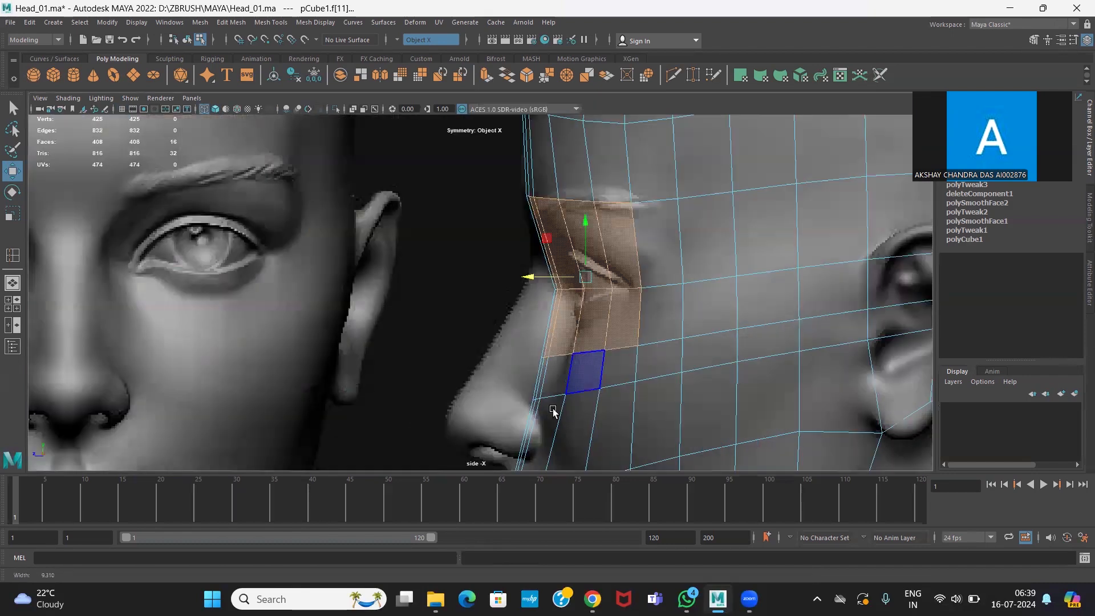
pyautogui.press('space')
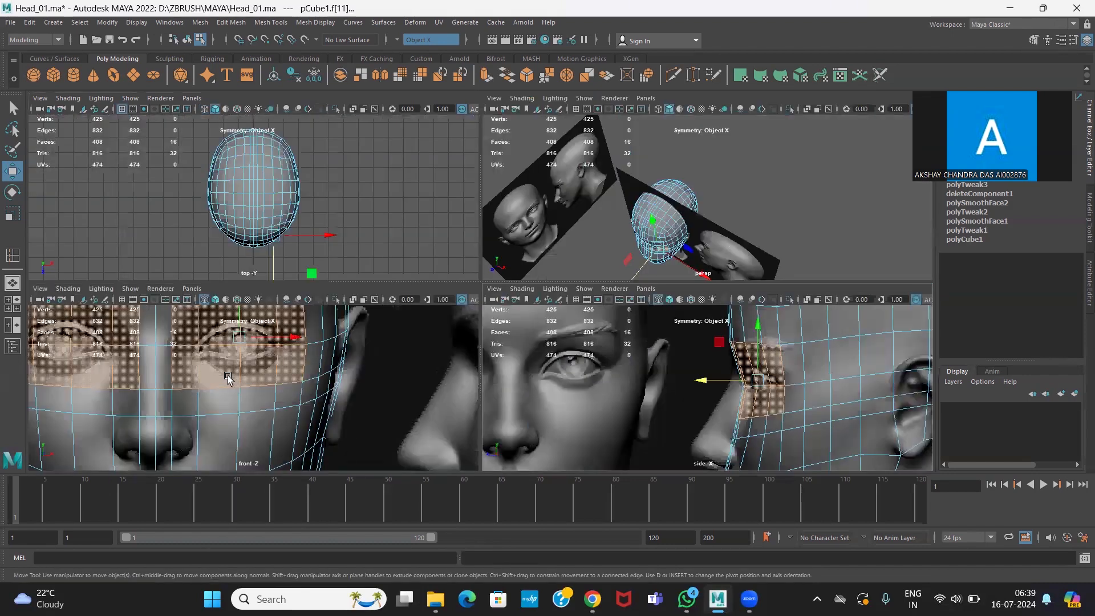
# Insert mirrored vertical edge loops between the nose-bridge loops and the inner eye corners
pyautogui.press('space')
pyautogui.keyDown('alt'); pyautogui.moveTo(347, 248); pyautogui.dragTo(425, 204, button='middle'); pyautogui.keyUp('alt')
pyautogui.click(427, 292)
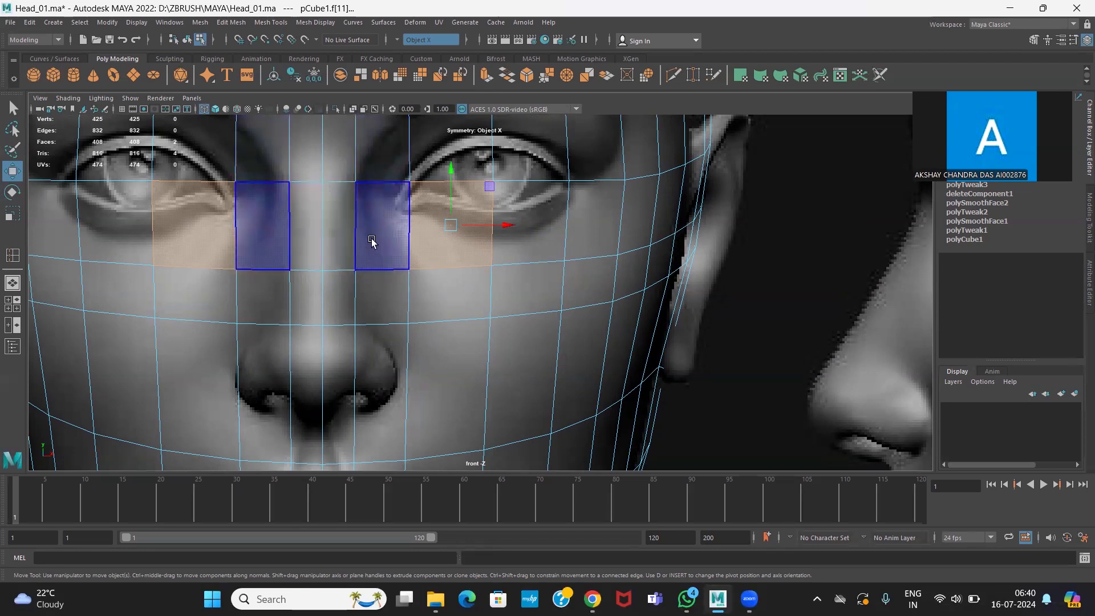
pyautogui.click(267, 22)
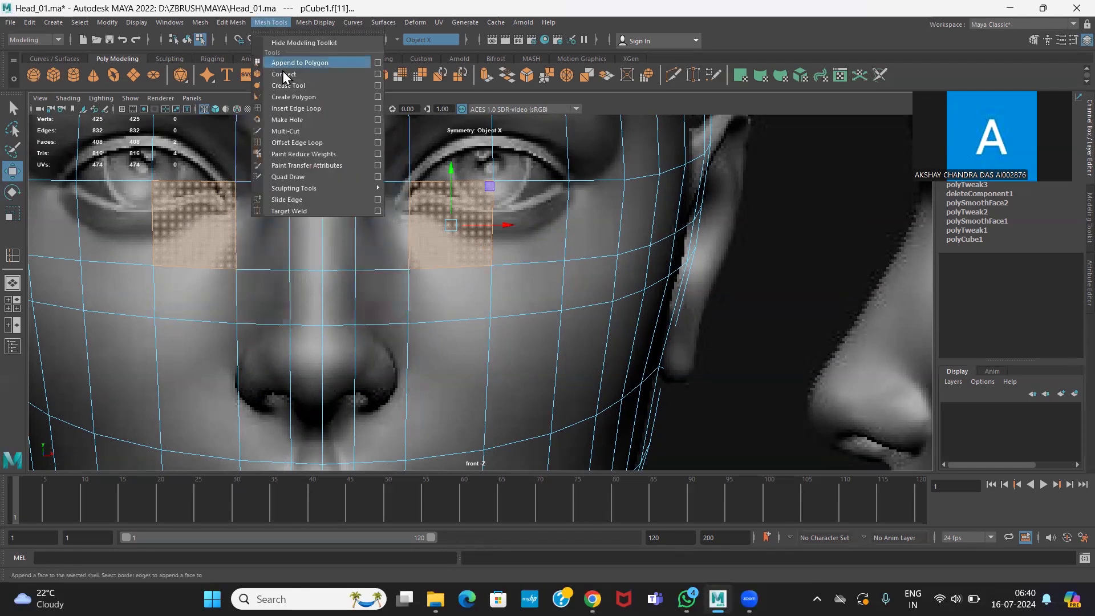
pyautogui.click(288, 108)
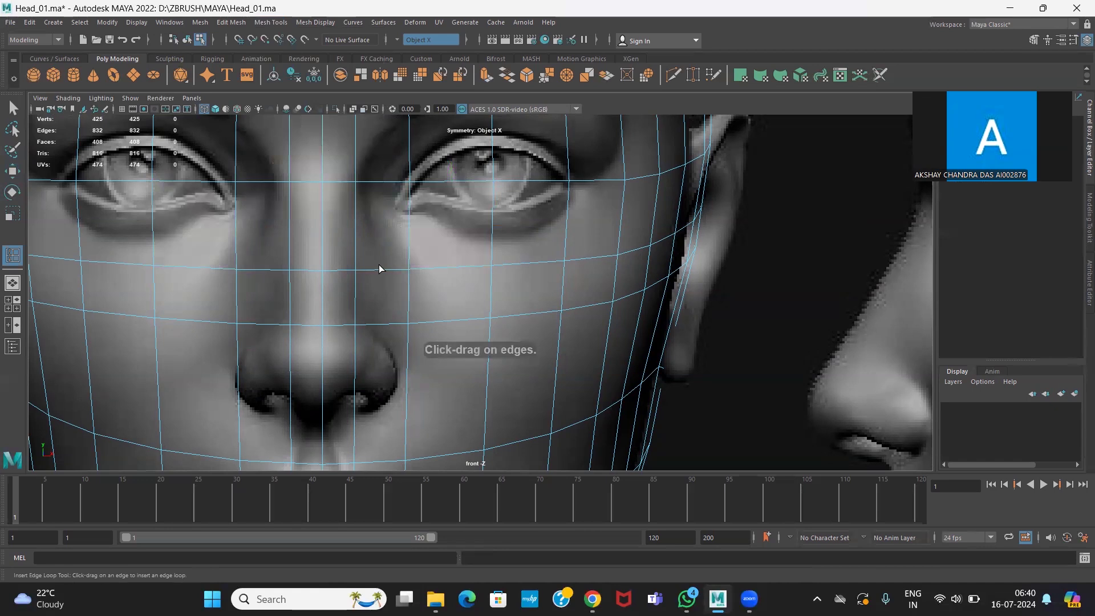
pyautogui.moveTo(376, 269); pyautogui.dragTo(385, 272)
# Insert another mirrored pair of vertical edge loops slightly outward of the loops at the inner eye corners
pyautogui.moveTo(470, 308)
pyautogui.keyDown('alt'); pyautogui.mouseDown(button='middle')
pyautogui.moveTo(465, 438)
pyautogui.moveTo(472, 299)
pyautogui.mouseUp(button='middle'); pyautogui.keyUp('alt')
pyautogui.scroll(-5, 525, 379)
pyautogui.scroll(3, 422, 297)
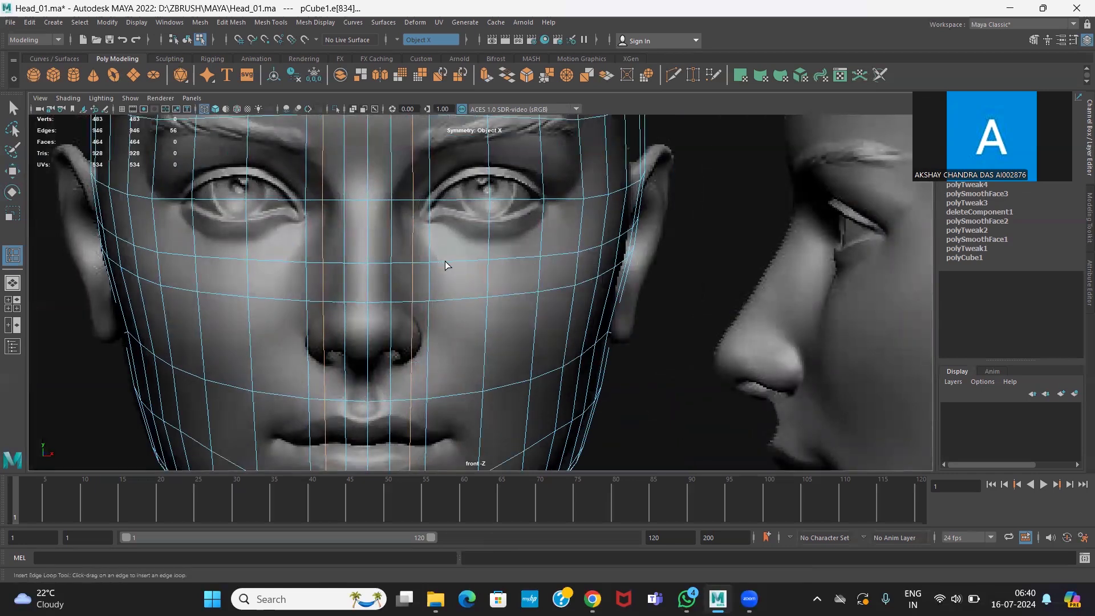
pyautogui.moveTo(445, 261); pyautogui.dragTo(443, 262)
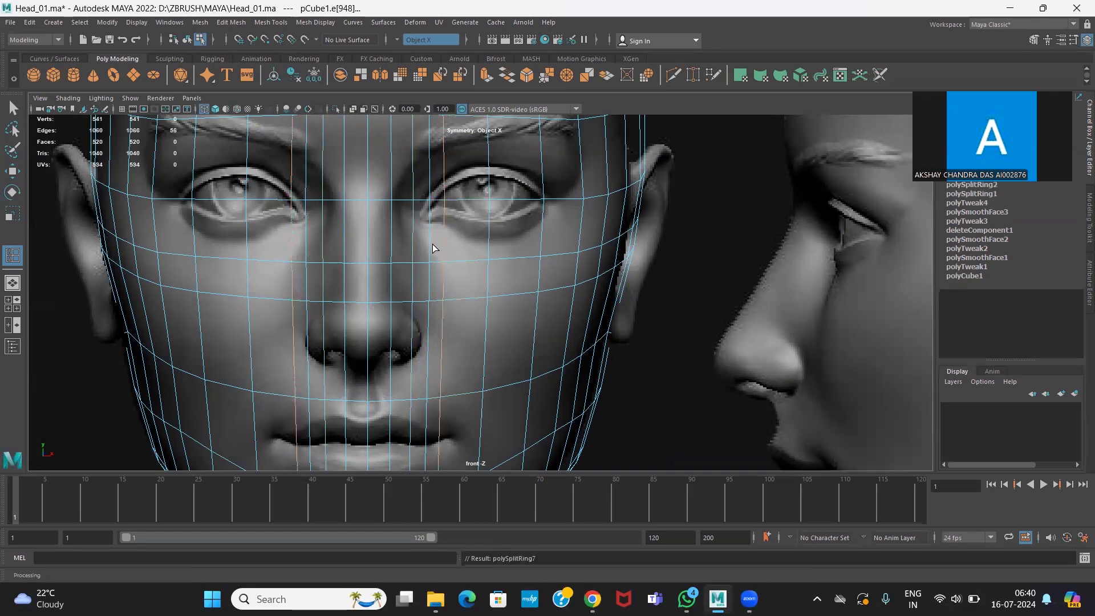
# Delete the mirrored vertical edge loops running through the inner eye corners
pyautogui.press('w')
pyautogui.click(429, 235)
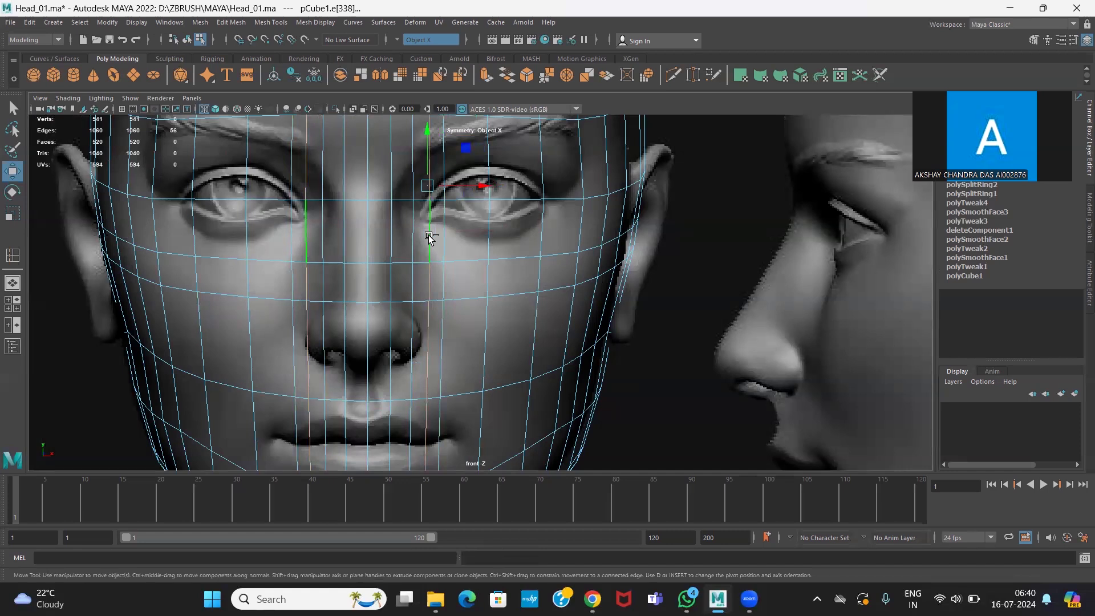
pyautogui.press('Delete')
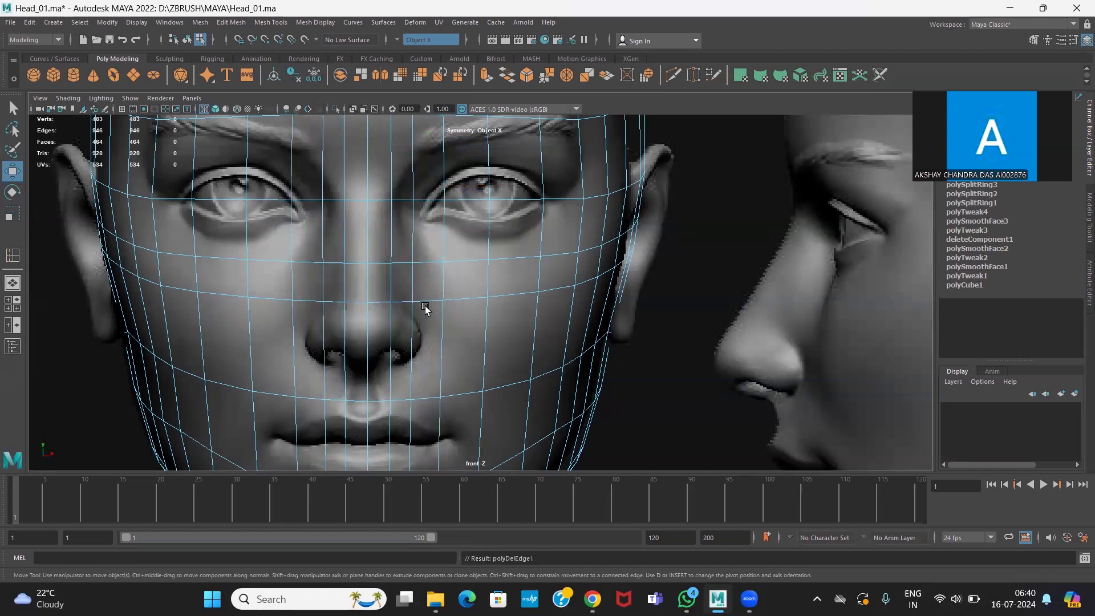
pyautogui.scroll(1, 420, 369)
pyautogui.keyDown('alt'); pyautogui.moveTo(420, 369); pyautogui.dragTo(411, 458, button='middle'); pyautogui.keyUp('alt')
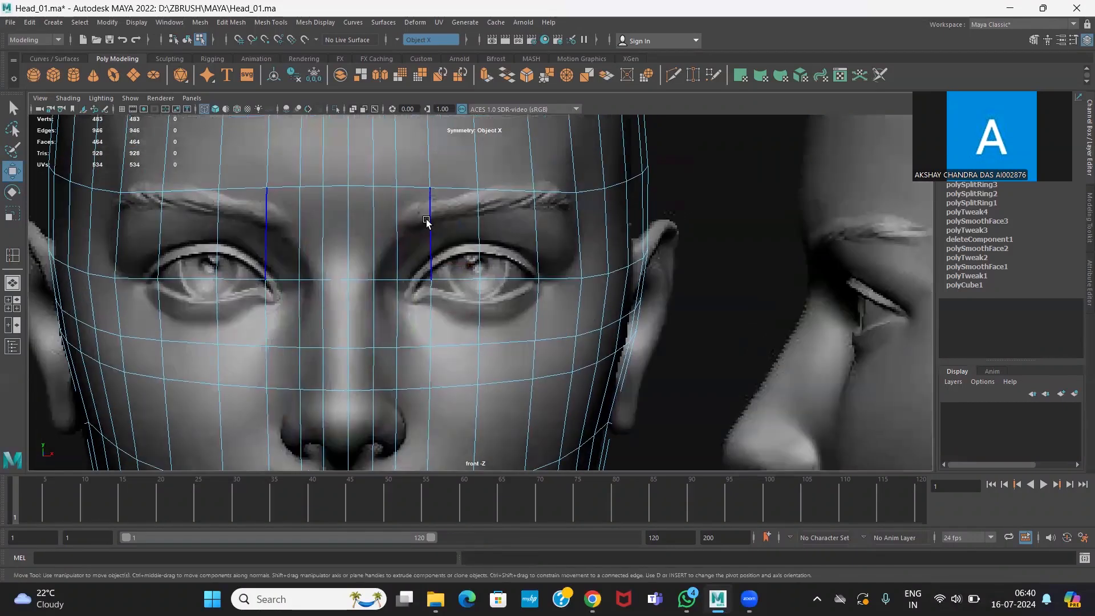
# Delete the mirrored blocks of faces covering both eyes, from brow to upper cheek, four columns wide per side
pyautogui.moveTo(430, 217); pyautogui.dragTo(427, 248, button='right')
pyautogui.click(412, 245)
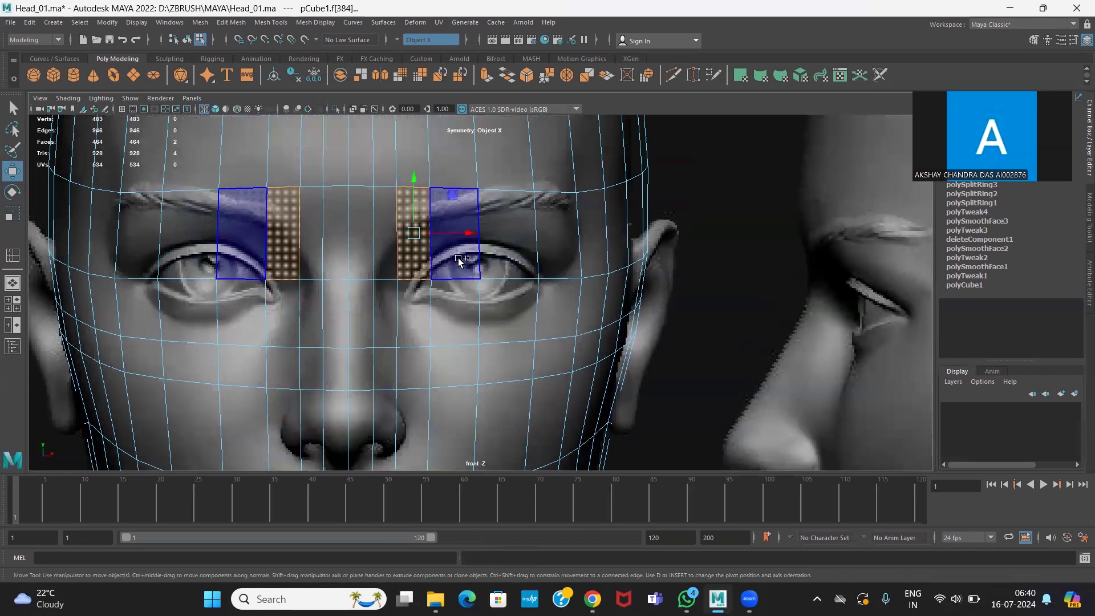
pyautogui.keyDown('shift'); pyautogui.click(473, 264); pyautogui.keyUp('shift')
pyautogui.keyDown('shift'); pyautogui.click(509, 256); pyautogui.keyUp('shift')
pyautogui.keyDown('shift'); pyautogui.click(556, 254); pyautogui.keyUp('shift')
pyautogui.keyDown('shift'); pyautogui.click(552, 305); pyautogui.keyUp('shift')
pyautogui.keyDown('shift'); pyautogui.click(508, 311); pyautogui.keyUp('shift')
pyautogui.keyDown('shift'); pyautogui.click(457, 318); pyautogui.keyUp('shift')
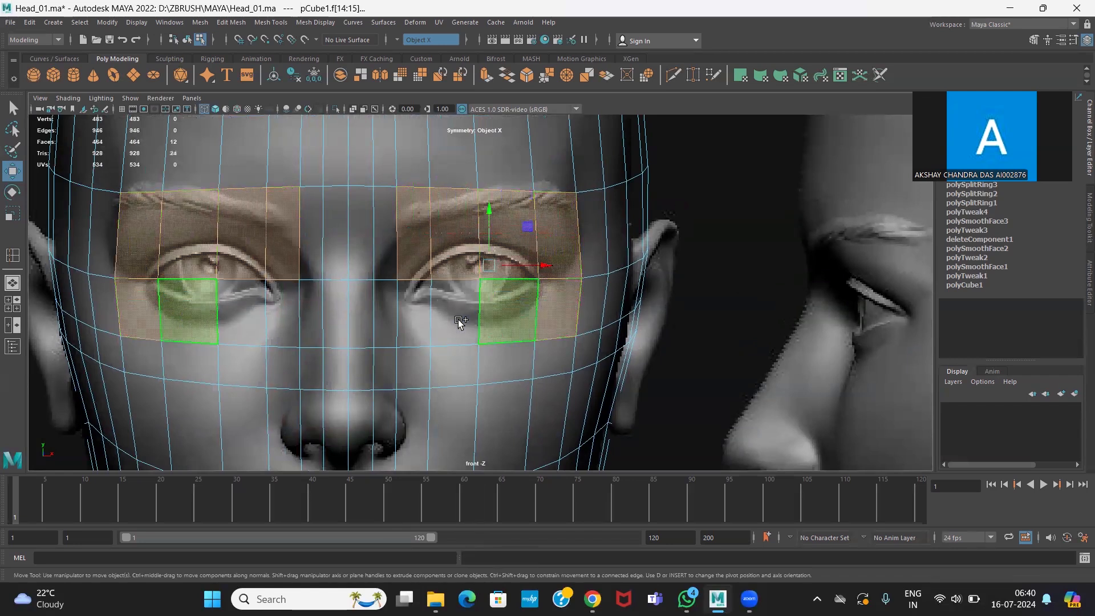
pyautogui.keyDown('shift'); pyautogui.click(417, 325); pyautogui.keyUp('shift')
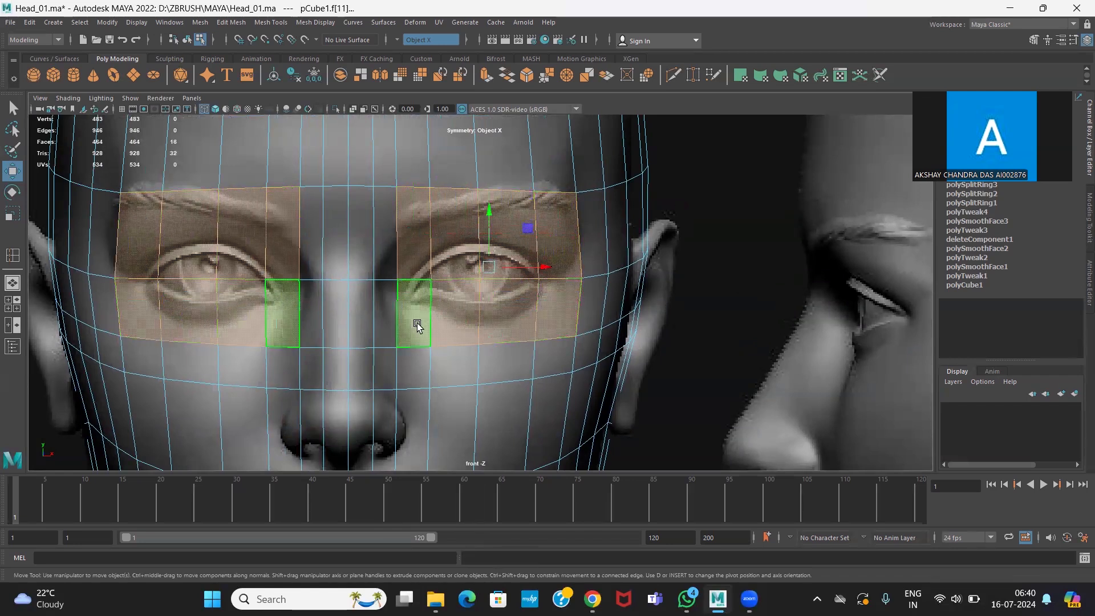
pyautogui.press('Delete')
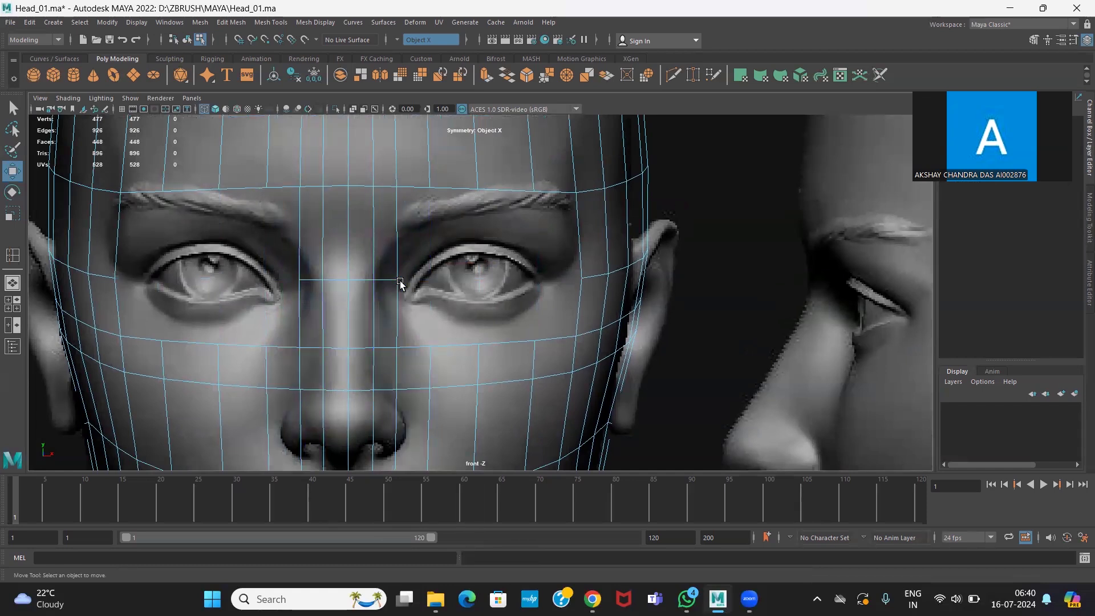
# Delete the faces covering the lower nose, mouth and chin, out to just beyond the mouth corners
pyautogui.keyDown('alt'); pyautogui.moveTo(392, 326); pyautogui.dragTo(423, 206, button='middle'); pyautogui.keyUp('alt')
pyautogui.keyDown('alt'); pyautogui.moveTo(428, 319); pyautogui.dragTo(430, 218, button='middle'); pyautogui.keyUp('alt')
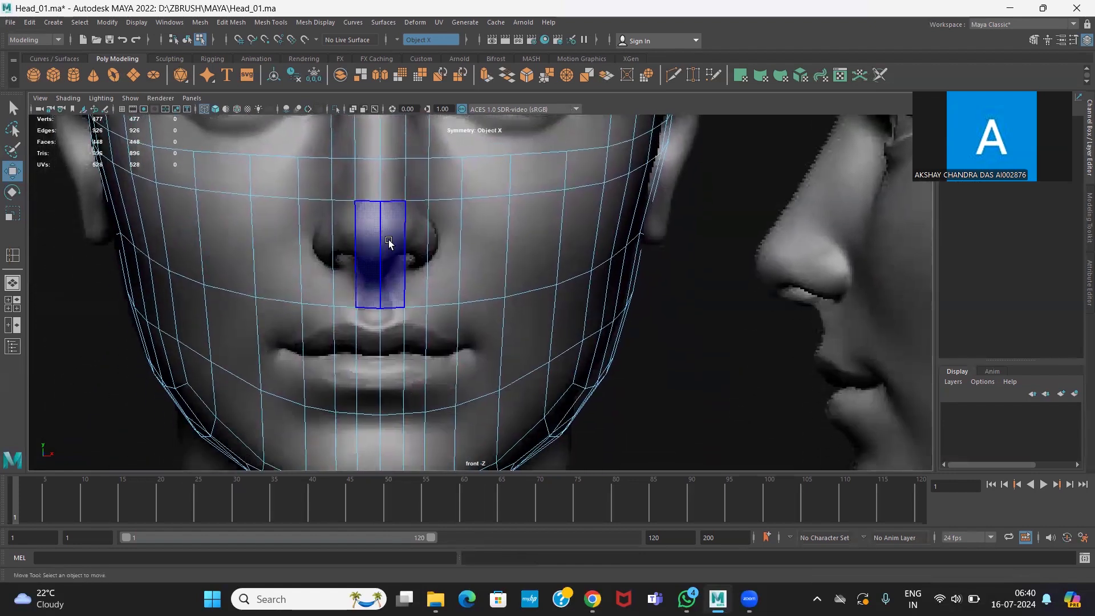
pyautogui.click(370, 260)
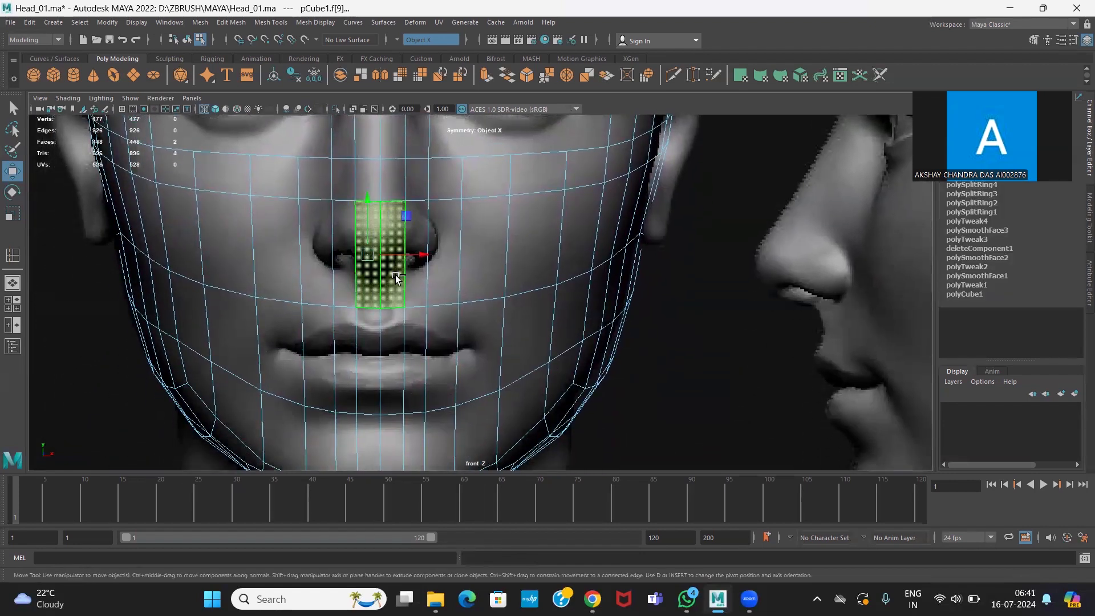
pyautogui.keyDown('shift'); pyautogui.click(396, 277); pyautogui.keyUp('shift')
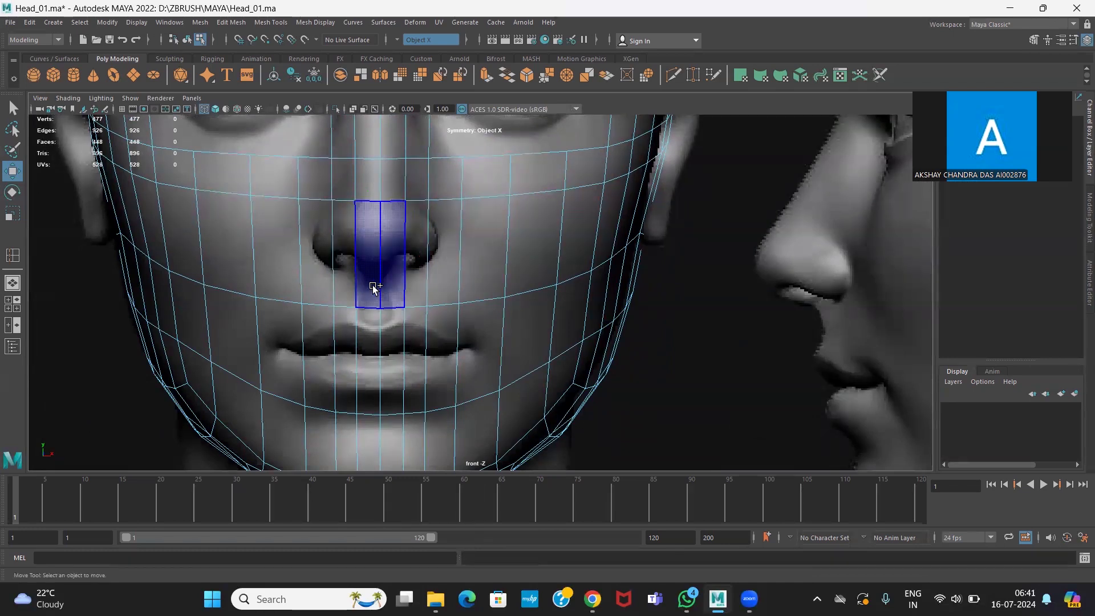
pyautogui.keyDown('shift'); pyautogui.click(374, 285); pyautogui.keyUp('shift')
pyautogui.keyDown('shift'); pyautogui.click(415, 286); pyautogui.keyUp('shift')
pyautogui.keyDown('shift'); pyautogui.click(437, 298); pyautogui.keyUp('shift')
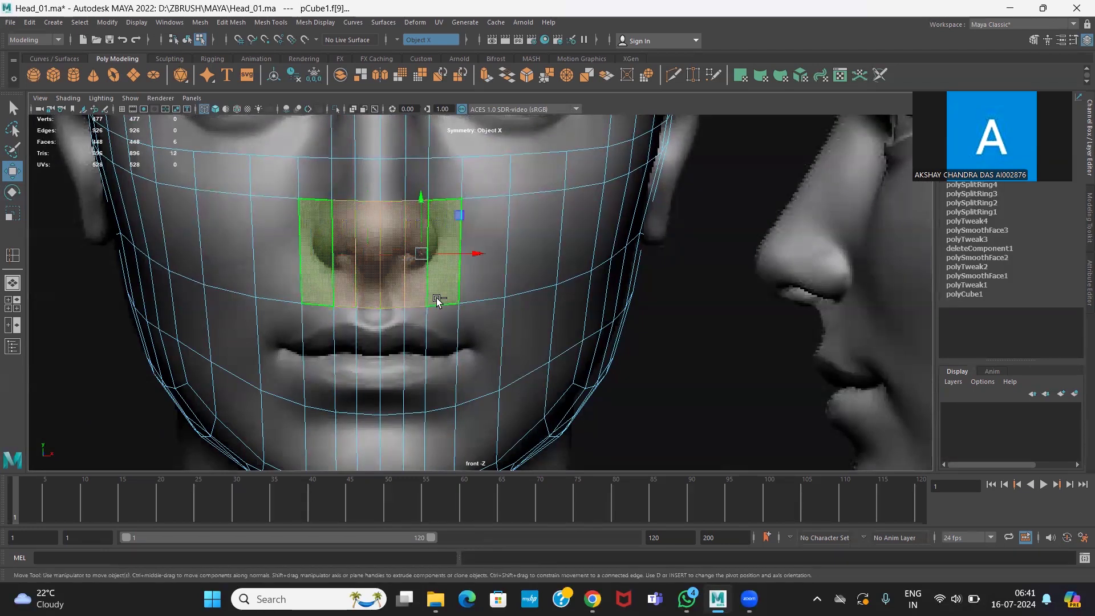
pyautogui.keyDown('shift'); pyautogui.click(468, 292); pyautogui.keyUp('shift')
pyautogui.keyDown('shift'); pyautogui.click(464, 343); pyautogui.keyUp('shift')
pyautogui.keyDown('shift'); pyautogui.click(438, 354); pyautogui.keyUp('shift')
pyautogui.keyDown('shift'); pyautogui.click(408, 363); pyautogui.keyUp('shift')
pyautogui.keyDown('shift'); pyautogui.click(384, 368); pyautogui.keyUp('shift')
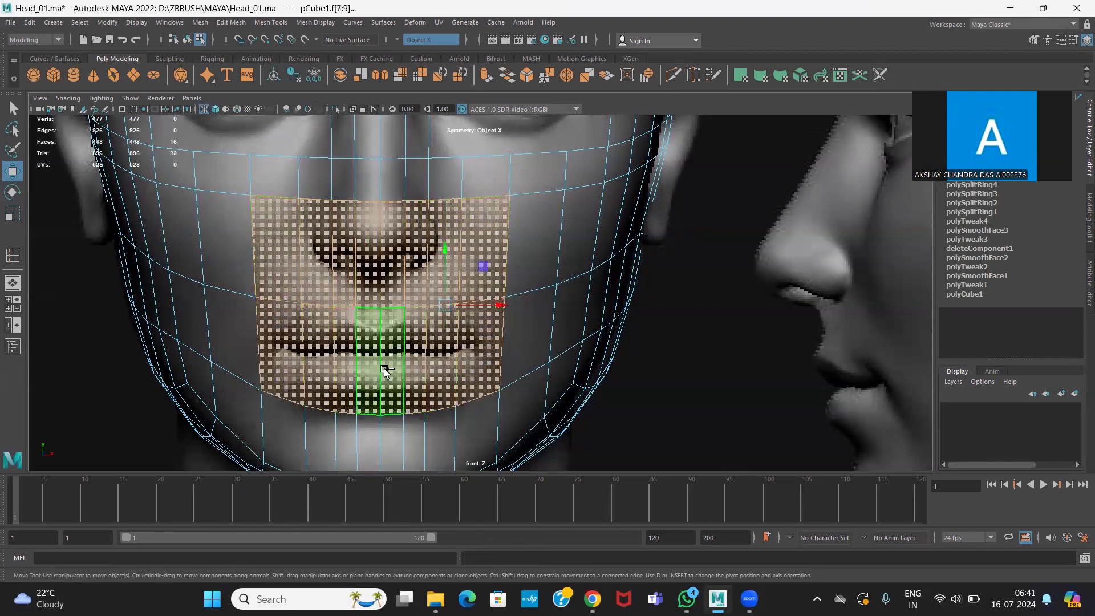
pyautogui.keyDown('shift'); pyautogui.click(304, 436); pyautogui.keyUp('shift')
pyautogui.keyDown('shift'); pyautogui.click(330, 438); pyautogui.keyUp('shift')
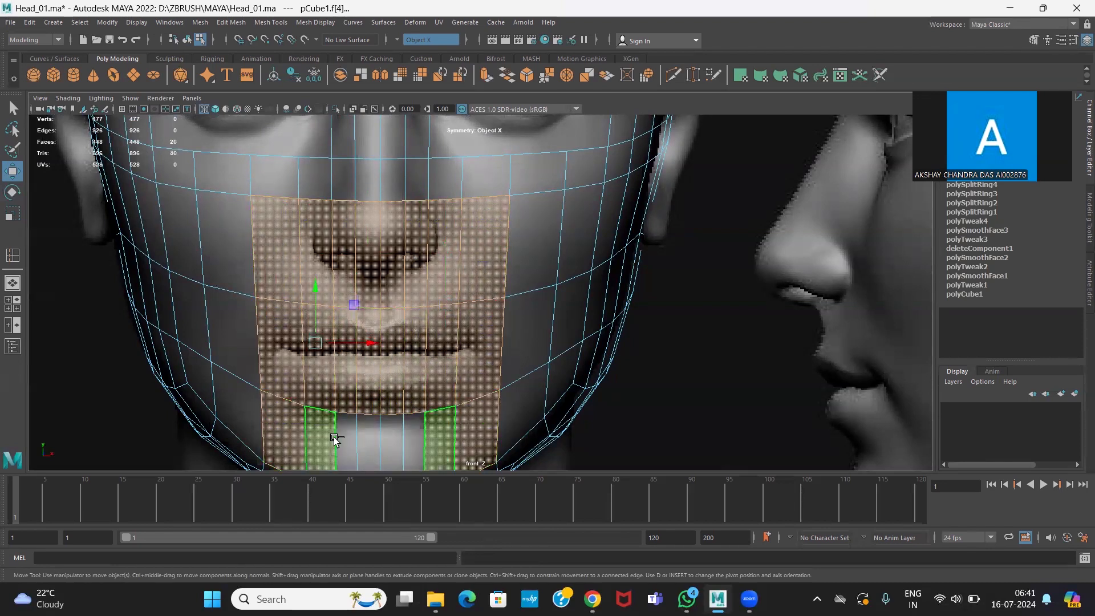
pyautogui.keyDown('shift'); pyautogui.click(351, 443); pyautogui.keyUp('shift')
pyautogui.keyDown('shift'); pyautogui.click(374, 444); pyautogui.keyUp('shift')
pyautogui.keyDown('shift'); pyautogui.click(393, 442); pyautogui.keyUp('shift')
pyautogui.keyDown('shift'); pyautogui.click(400, 440); pyautogui.keyUp('shift')
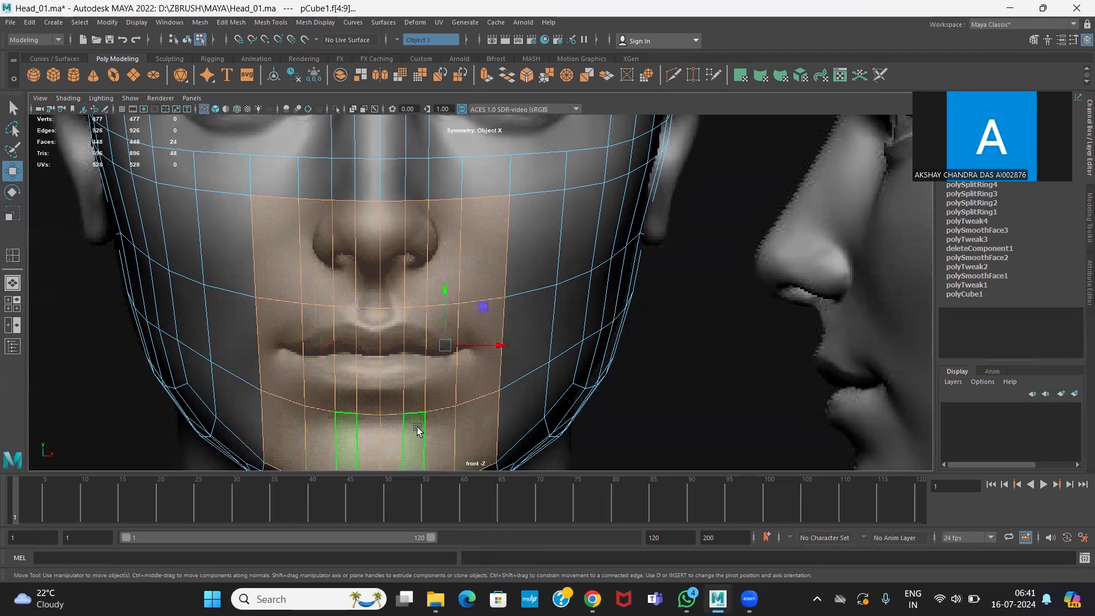
pyautogui.press('Delete')
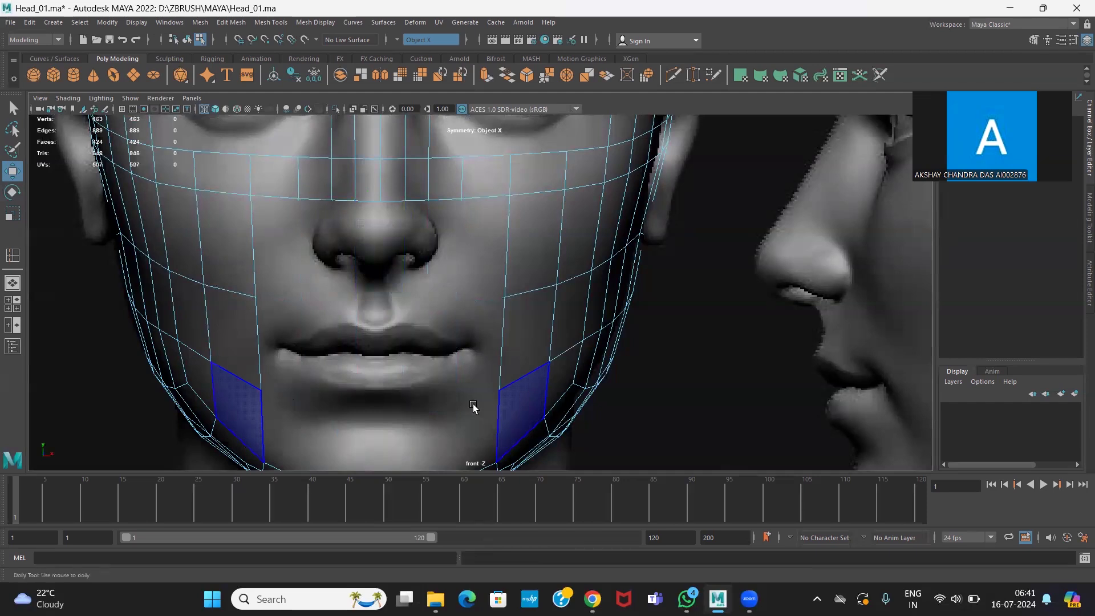
# Hide the image planes in the perspective view so only the head mesh is displayed
pyautogui.press('a')
pyautogui.scroll(5, 393, 342)
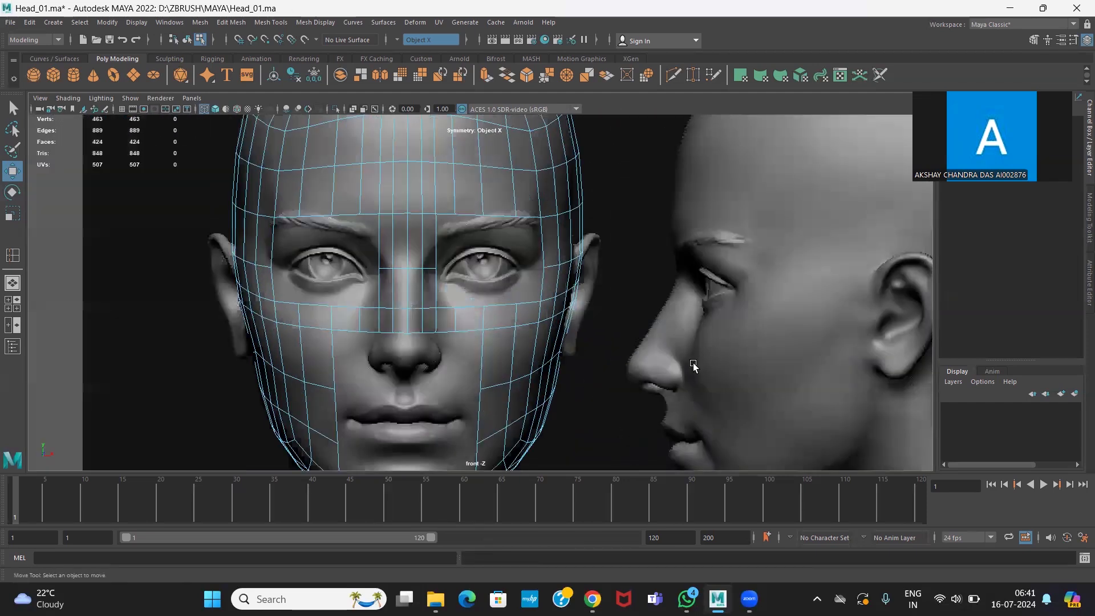
pyautogui.keyDown('alt'); pyautogui.moveTo(477, 305); pyautogui.dragTo(494, 266, button='middle'); pyautogui.keyUp('alt')
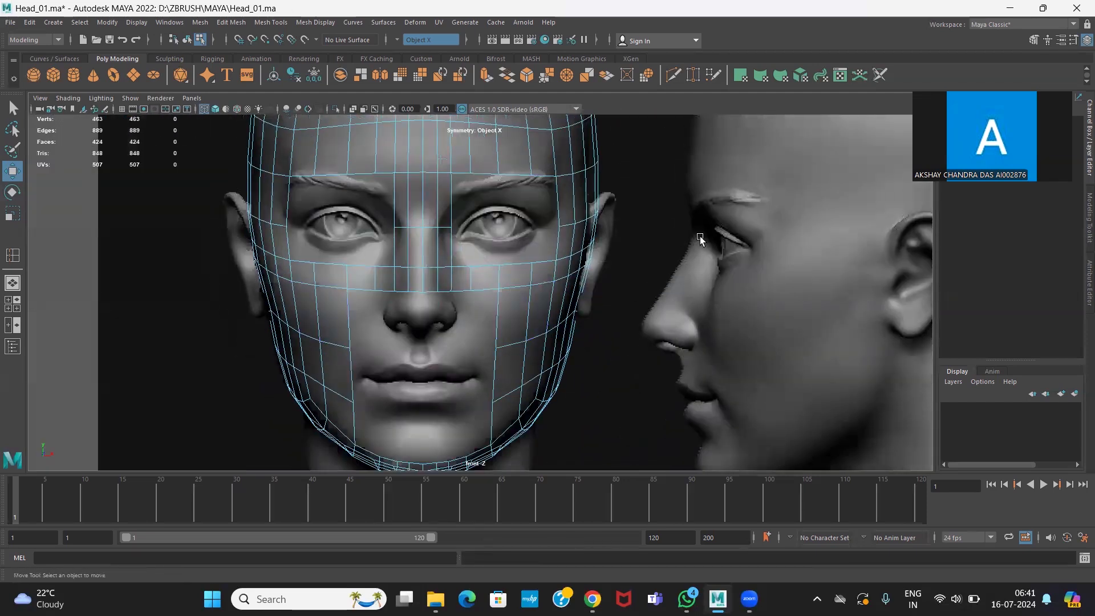
pyautogui.press('space')
pyautogui.press('space')
pyautogui.keyDown('alt'); pyautogui.moveTo(506, 273); pyautogui.dragTo(456, 239); pyautogui.keyUp('alt')
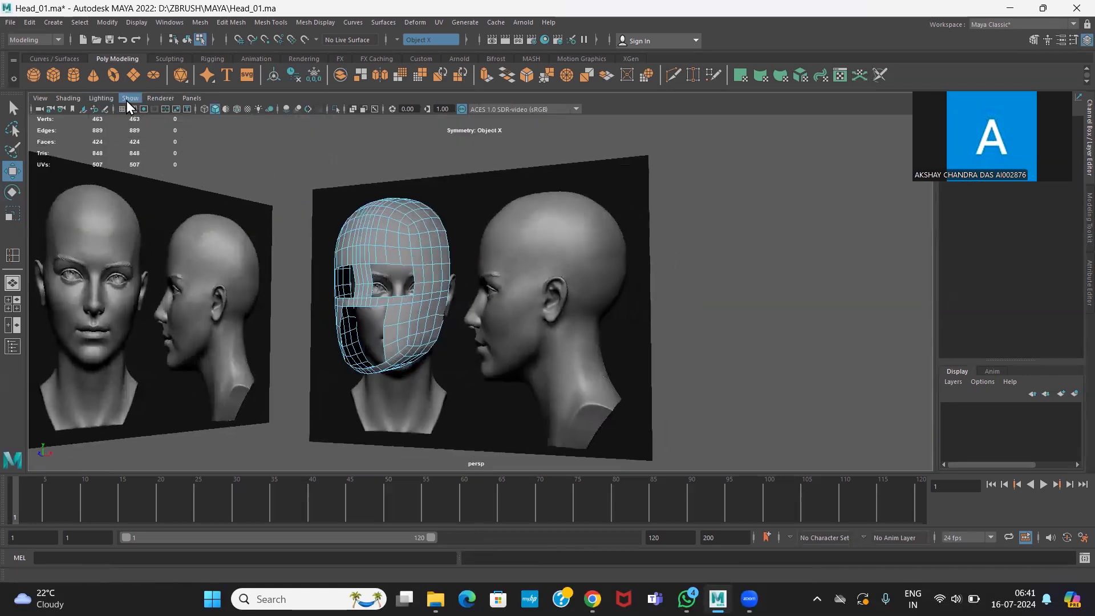
pyautogui.click(128, 99)
pyautogui.click(154, 204)
pyautogui.keyDown('alt'); pyautogui.moveTo(682, 318); pyautogui.dragTo(533, 345); pyautogui.keyUp('alt')
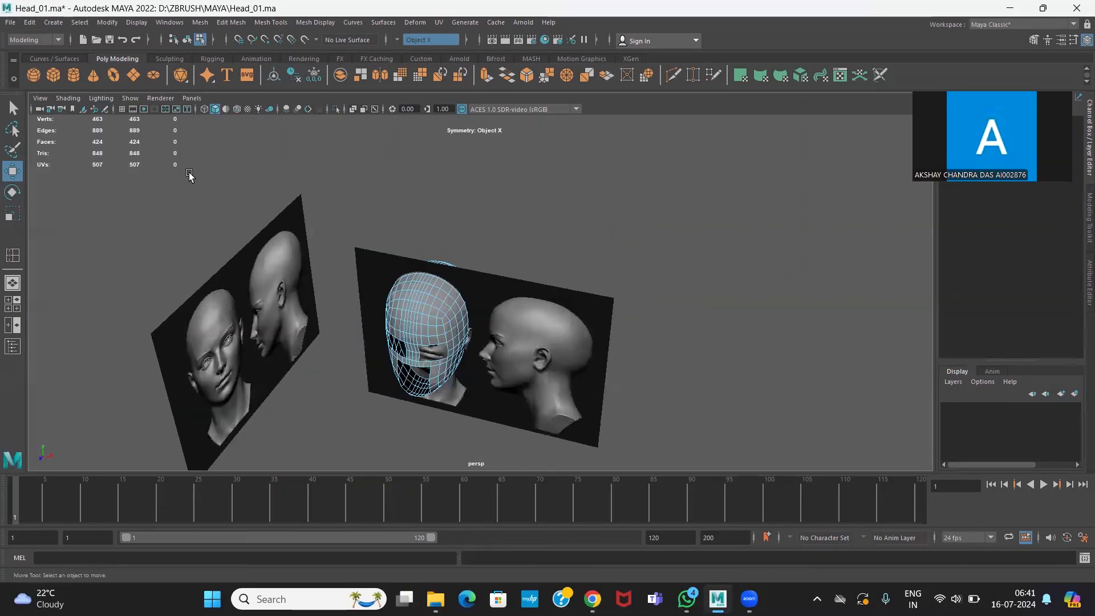
pyautogui.click(131, 99)
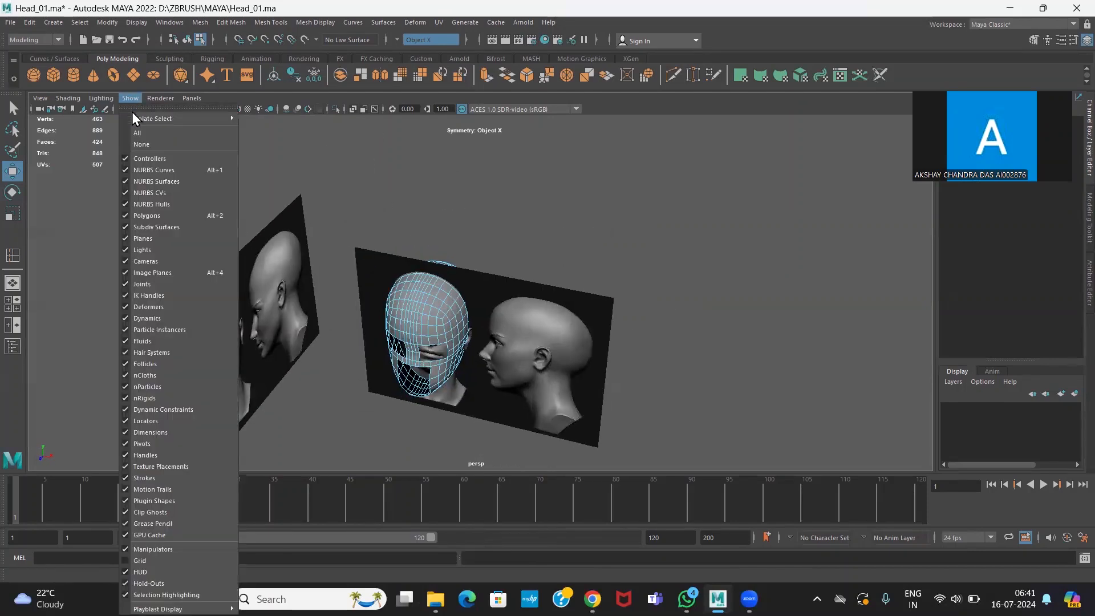
pyautogui.click(147, 273)
pyautogui.keyDown('alt'); pyautogui.moveTo(454, 361); pyautogui.dragTo(446, 333); pyautogui.keyUp('alt')
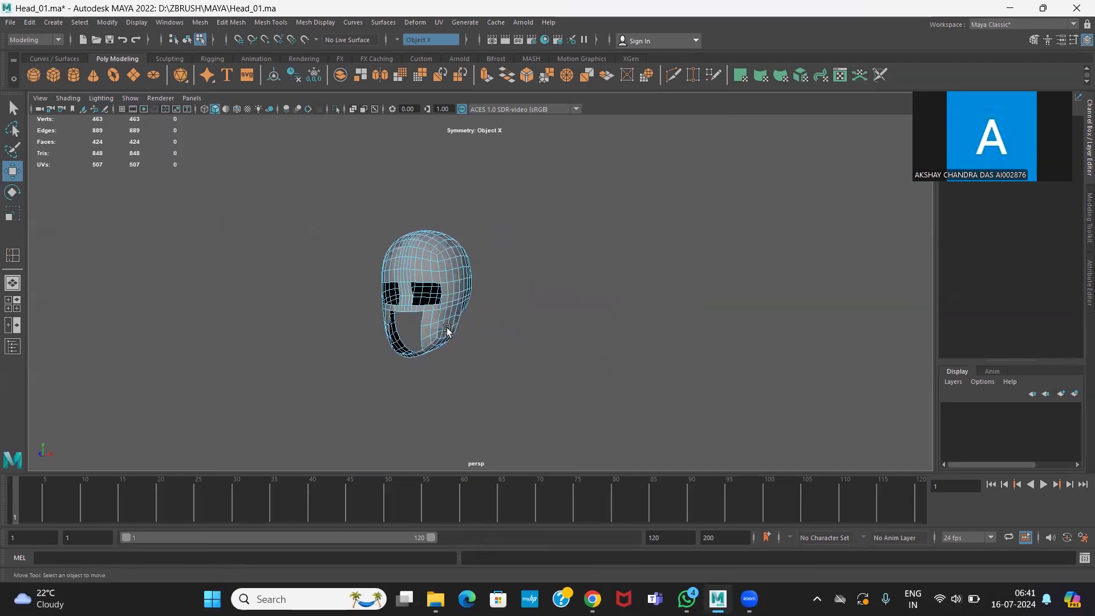
# Move the mirrored vertices beside the nose bridge at eye level inward with soft selection, narrowing the bridge in the front view
pyautogui.press('space')
pyautogui.press('space')
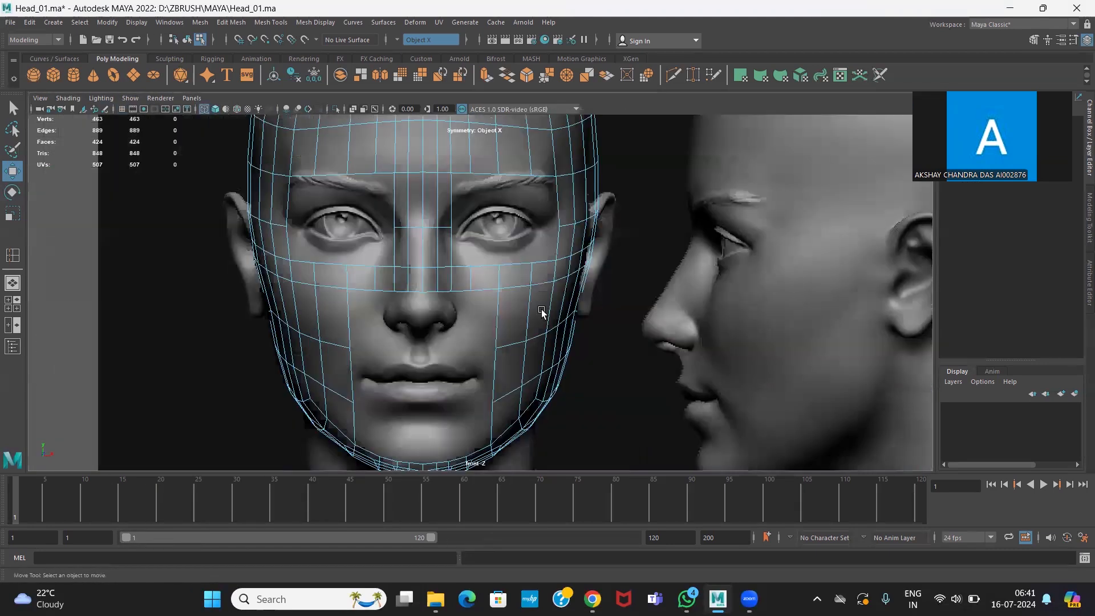
pyautogui.scroll(3, 445, 238)
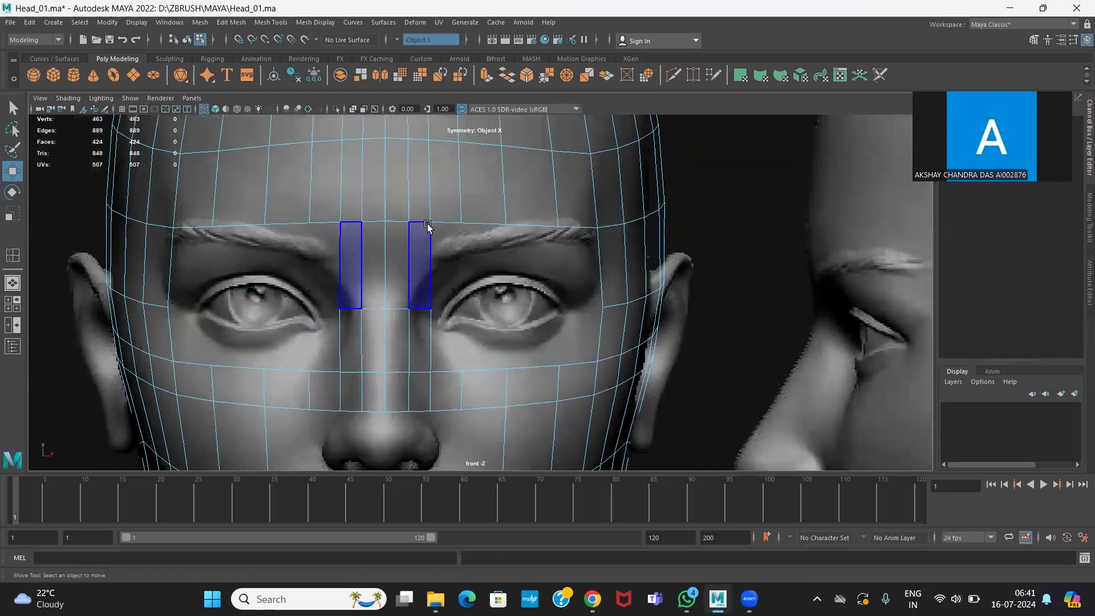
pyautogui.moveTo(428, 222); pyautogui.dragTo(428, 308, button='right')
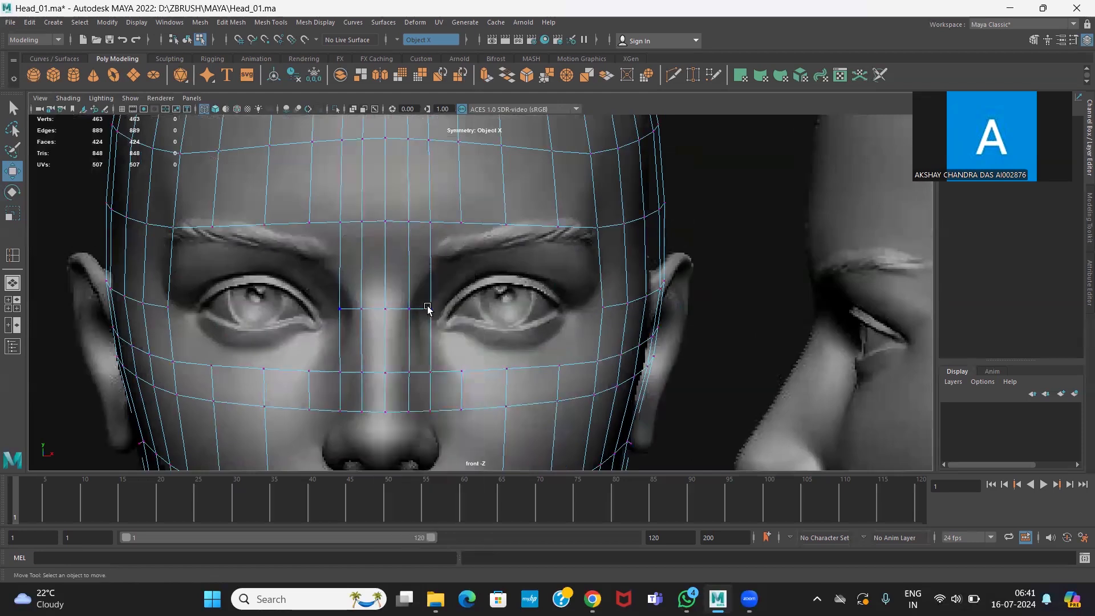
pyautogui.click(432, 311)
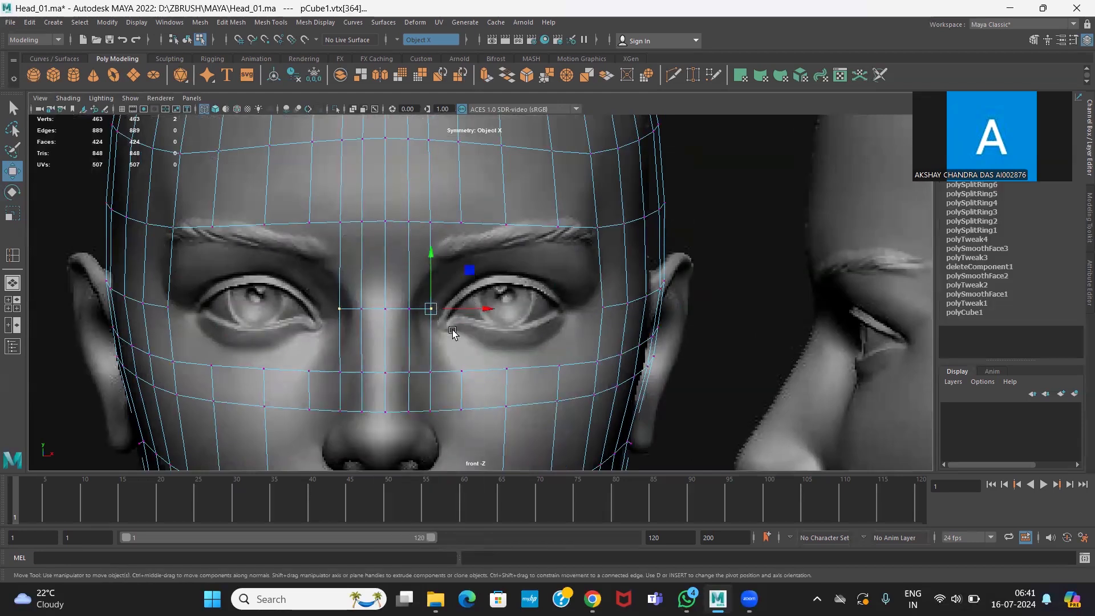
pyautogui.press('b')
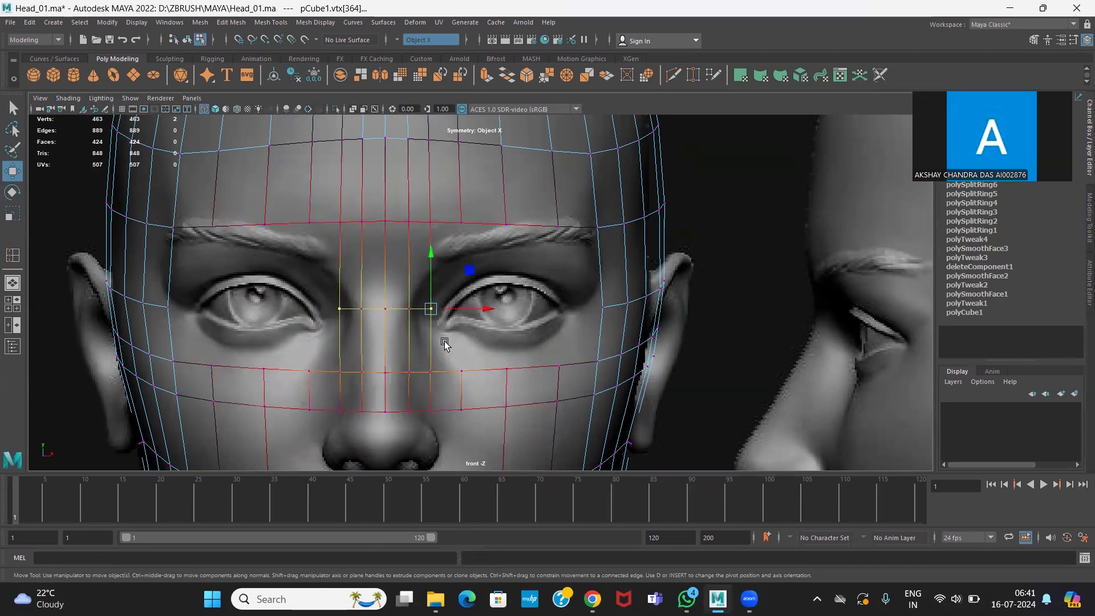
pyautogui.moveTo(480, 315); pyautogui.dragTo(459, 320)
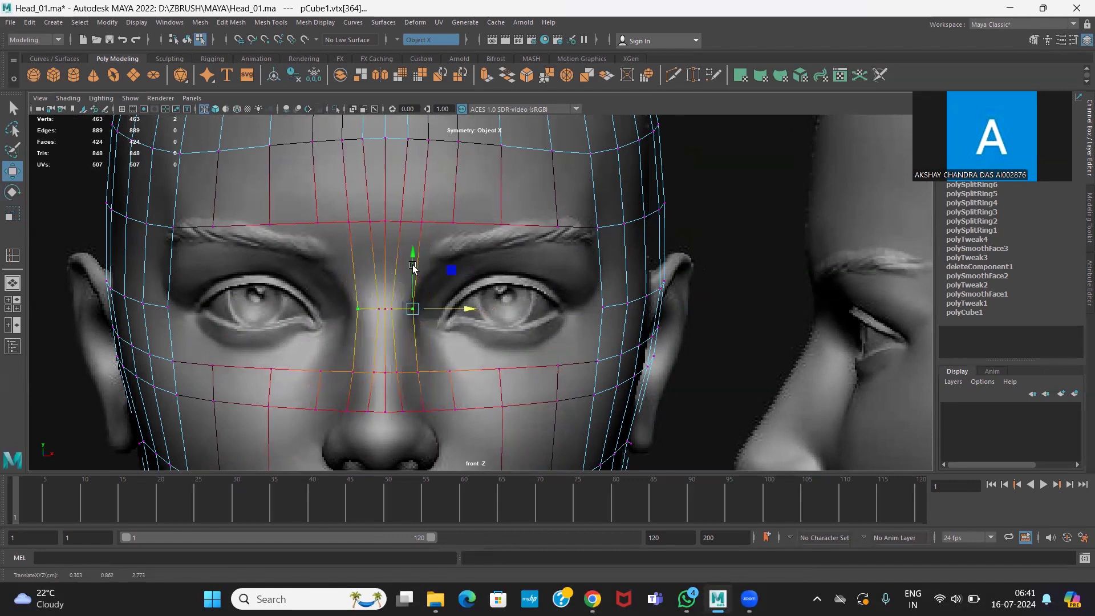
# Turn off soft selection and select the central vertices across the nose bridge at eye level
pyautogui.keyDown('alt'); pyautogui.moveTo(417, 365); pyautogui.dragTo(434, 291, button='middle'); pyautogui.keyUp('alt')
pyautogui.scroll(3, 436, 319)
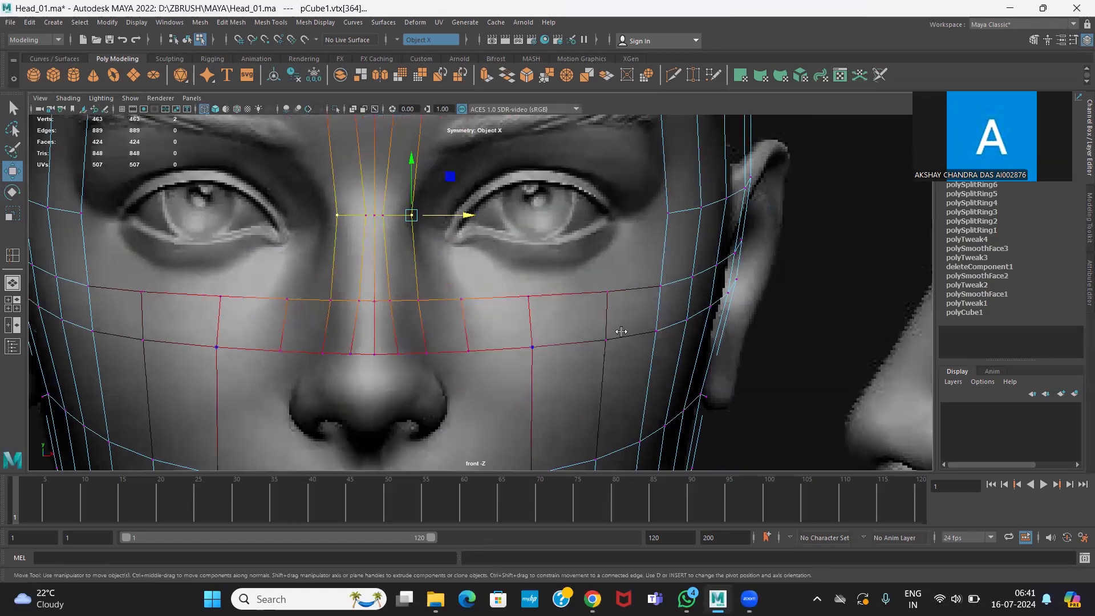
pyautogui.press('space')
pyautogui.press('space')
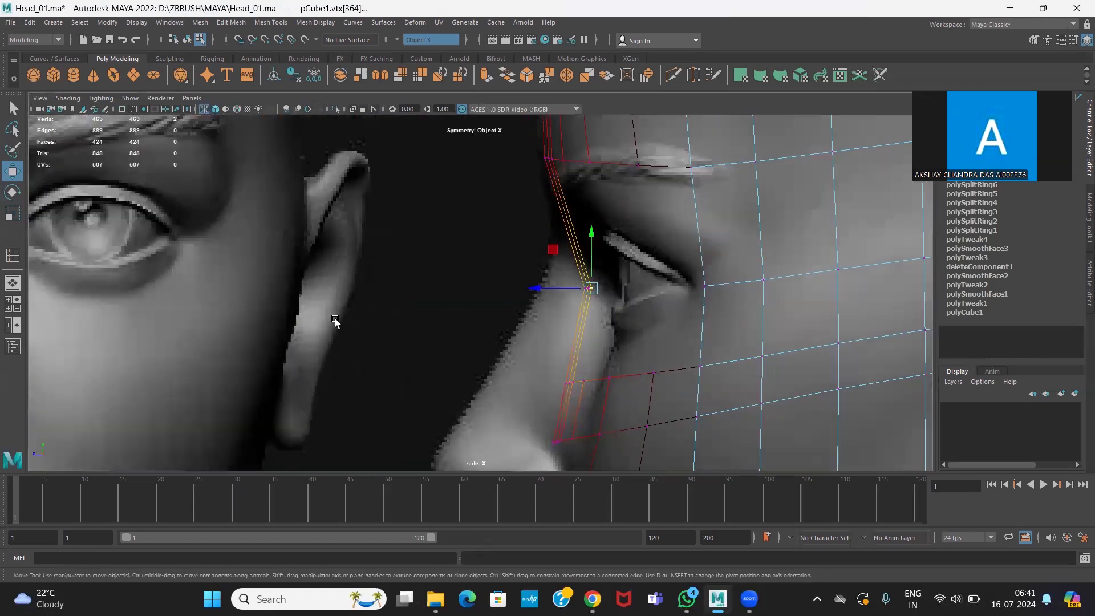
pyautogui.press('space')
pyautogui.scroll(3, 253, 396)
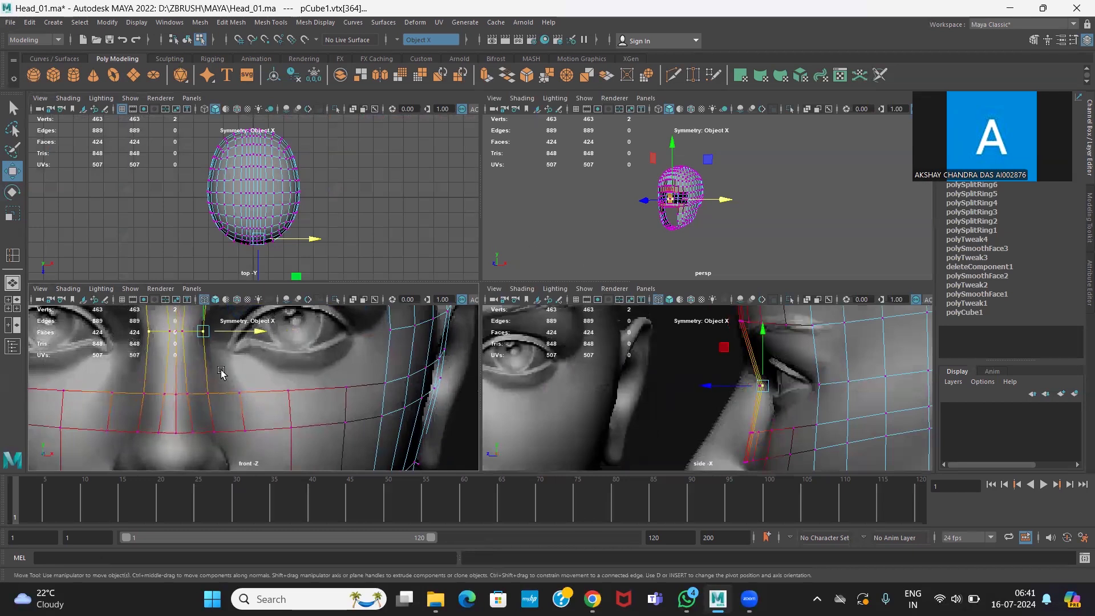
pyautogui.scroll(2, 221, 371)
pyautogui.keyDown('alt'); pyautogui.moveTo(222, 364); pyautogui.dragTo(309, 457, button='middle'); pyautogui.keyUp('alt')
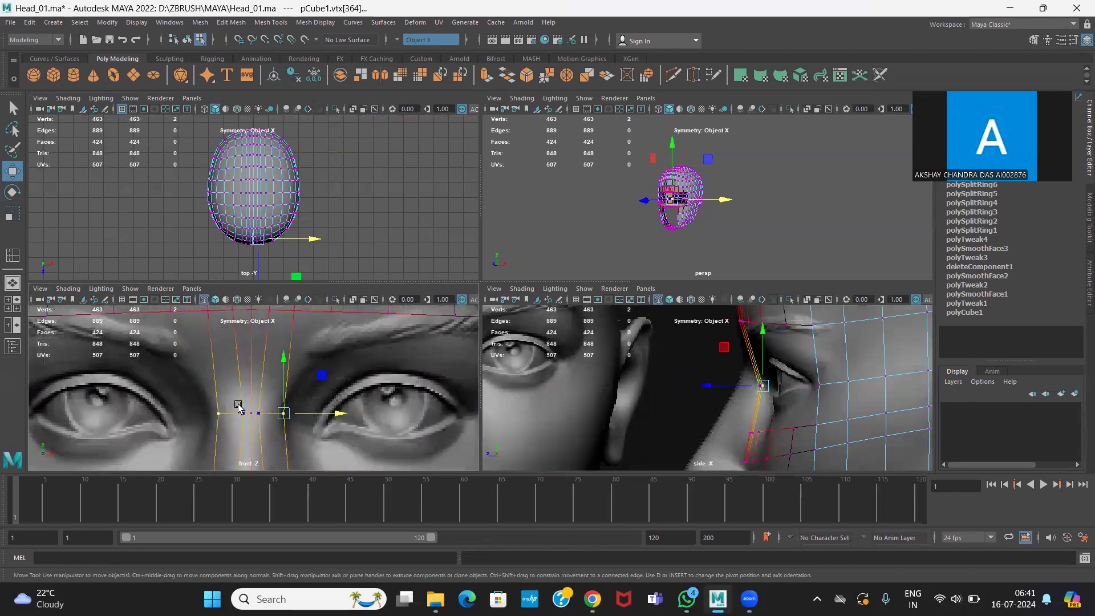
pyautogui.moveTo(265, 424); pyautogui.dragTo(267, 426)
pyautogui.press('b')
pyautogui.scroll(4, 640, 433)
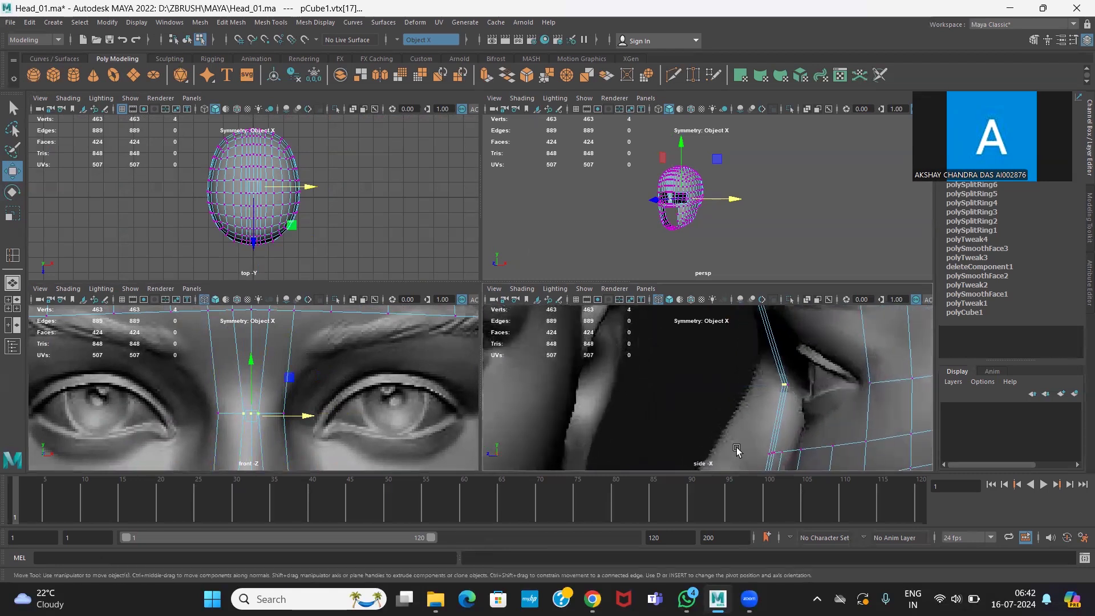
# Deselect the stray vertex at the back of the head, keeping only the three central nose-bridge vertices selected
pyautogui.scroll(2, 754, 419)
pyautogui.keyDown('alt'); pyautogui.moveTo(646, 224); pyautogui.dragTo(673, 254); pyautogui.keyUp('alt')
pyautogui.keyDown('alt'); pyautogui.moveTo(673, 254); pyautogui.dragTo(805, 251, button='right'); pyautogui.keyUp('alt')
pyautogui.keyDown('alt'); pyautogui.moveTo(806, 251); pyautogui.dragTo(796, 238, button='middle'); pyautogui.keyUp('alt')
pyautogui.press('f')
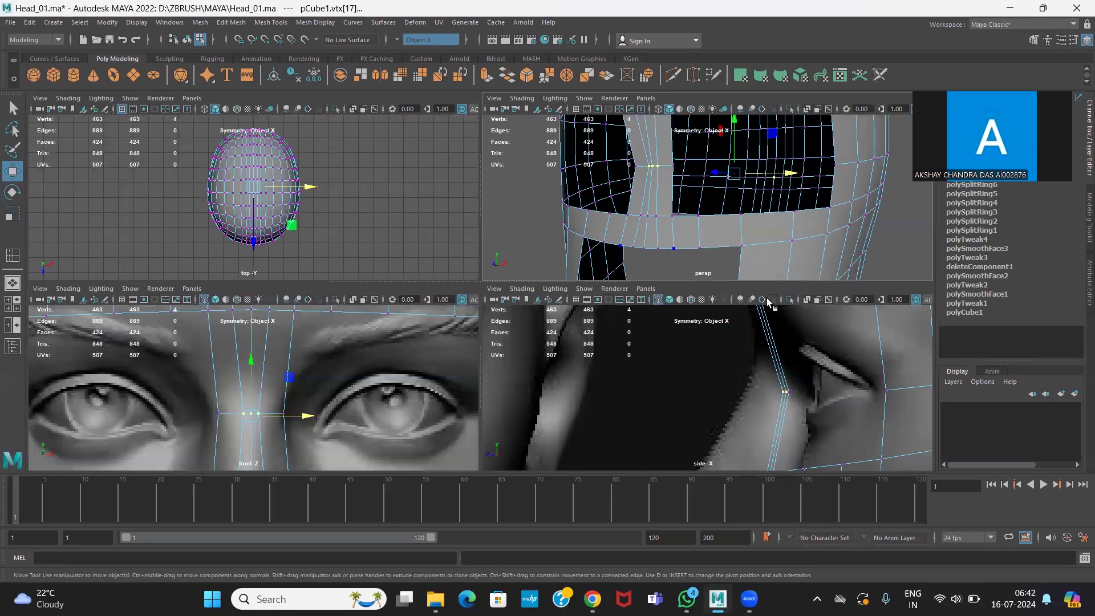
pyautogui.press('w')
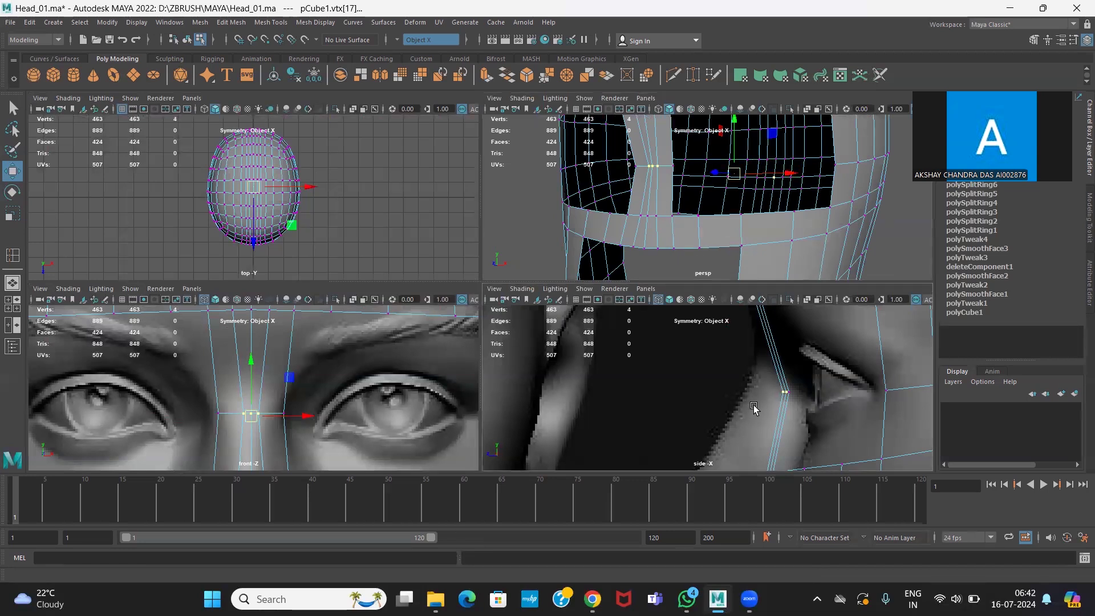
pyautogui.scroll(-8, 762, 408)
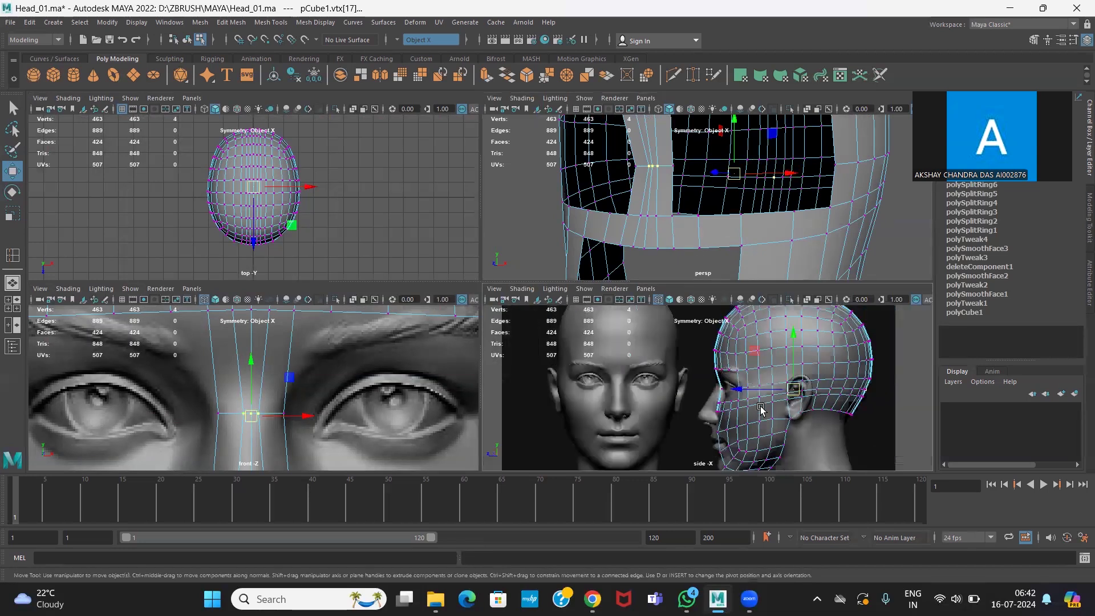
pyautogui.scroll(-5, 728, 223)
pyautogui.keyDown('alt'); pyautogui.moveTo(790, 223); pyautogui.dragTo(746, 228); pyautogui.keyUp('alt')
pyautogui.scroll(-8, 680, 179)
pyautogui.keyDown('alt'); pyautogui.moveTo(679, 178); pyautogui.dragTo(654, 165); pyautogui.keyUp('alt')
pyautogui.keyDown('ctrl'); pyautogui.moveTo(752, 161); pyautogui.dragTo(670, 232); pyautogui.keyUp('ctrl')
# Move the three central nose-bridge vertices forward to the reference nose profile in the side view
pyautogui.scroll(10, 709, 269)
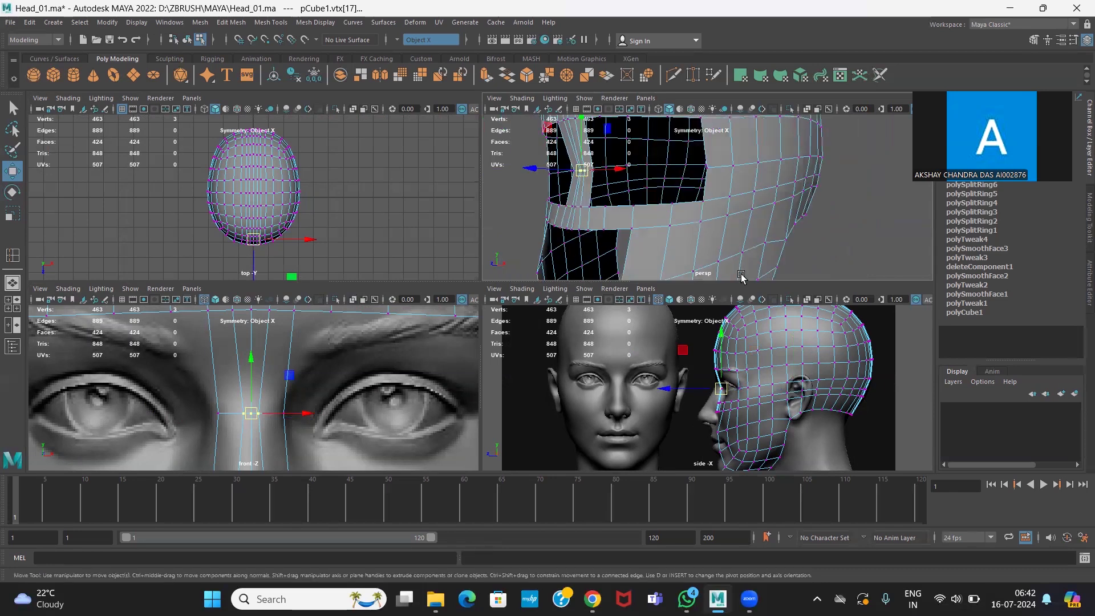
pyautogui.scroll(8, 716, 396)
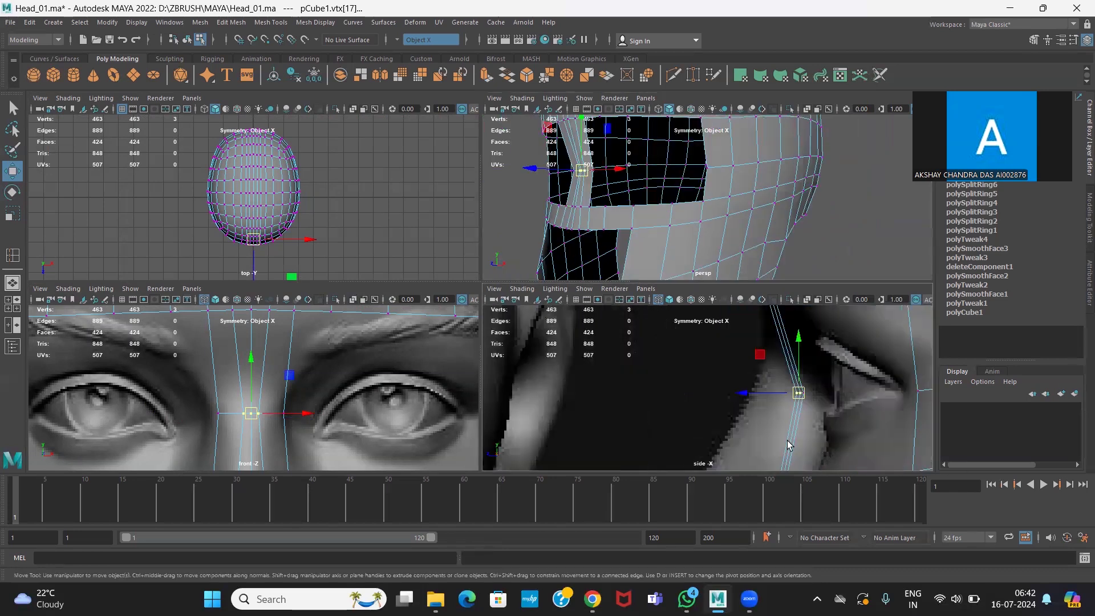
pyautogui.moveTo(759, 392); pyautogui.dragTo(717, 393)
pyautogui.keyDown('alt'); pyautogui.moveTo(711, 435); pyautogui.dragTo(737, 354, button='middle'); pyautogui.keyUp('alt')
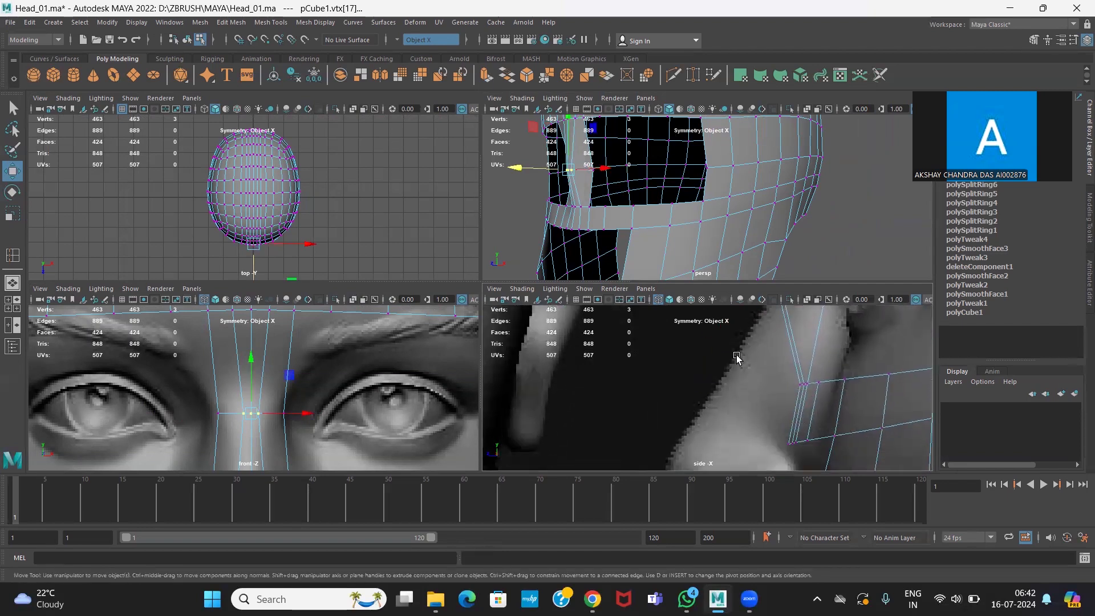
# Move the three central vertices of the mid-nose row forward to the reference nose profile in the side view
pyautogui.keyDown('alt'); pyautogui.moveTo(654, 203); pyautogui.dragTo(673, 196); pyautogui.keyUp('alt')
pyautogui.moveTo(369, 396)
pyautogui.keyDown('alt'); pyautogui.mouseDown(button='middle')
pyautogui.moveTo(411, 268)
pyautogui.moveTo(372, 388)
pyautogui.mouseUp(button='middle'); pyautogui.keyUp('alt')
pyautogui.click(278, 372)
pyautogui.moveTo(749, 385); pyautogui.dragTo(657, 382)
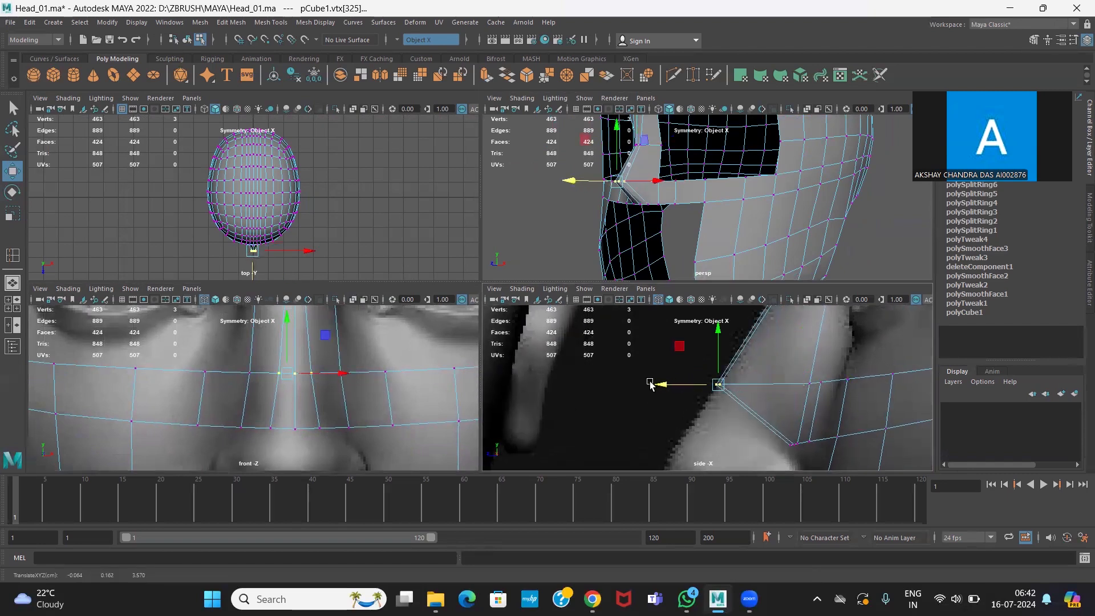
# Select only the front three central vertices of the lowest nose row and move them forward to the nose profile in the side view
pyautogui.keyDown('alt'); pyautogui.moveTo(298, 423); pyautogui.dragTo(298, 376, button='middle'); pyautogui.keyUp('alt')
pyautogui.moveTo(260, 366); pyautogui.dragTo(329, 404)
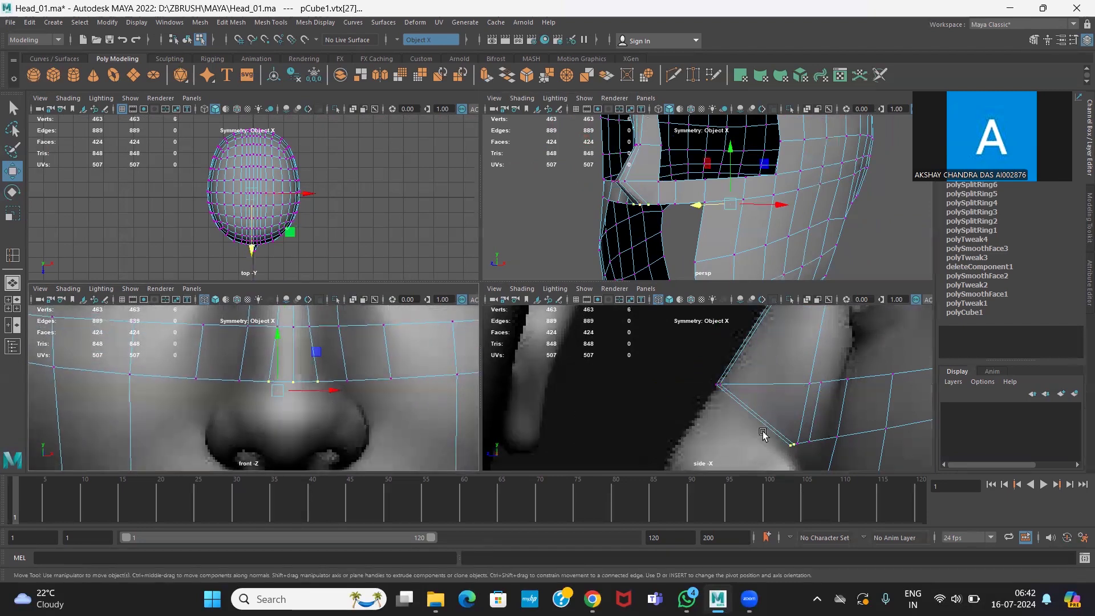
pyautogui.keyDown('alt'); pyautogui.moveTo(765, 439); pyautogui.dragTo(774, 415, button='middle'); pyautogui.keyUp('alt')
pyautogui.press('w')
pyautogui.press('a')
pyautogui.keyDown('ctrl'); pyautogui.moveTo(884, 366); pyautogui.dragTo(817, 433); pyautogui.keyUp('ctrl')
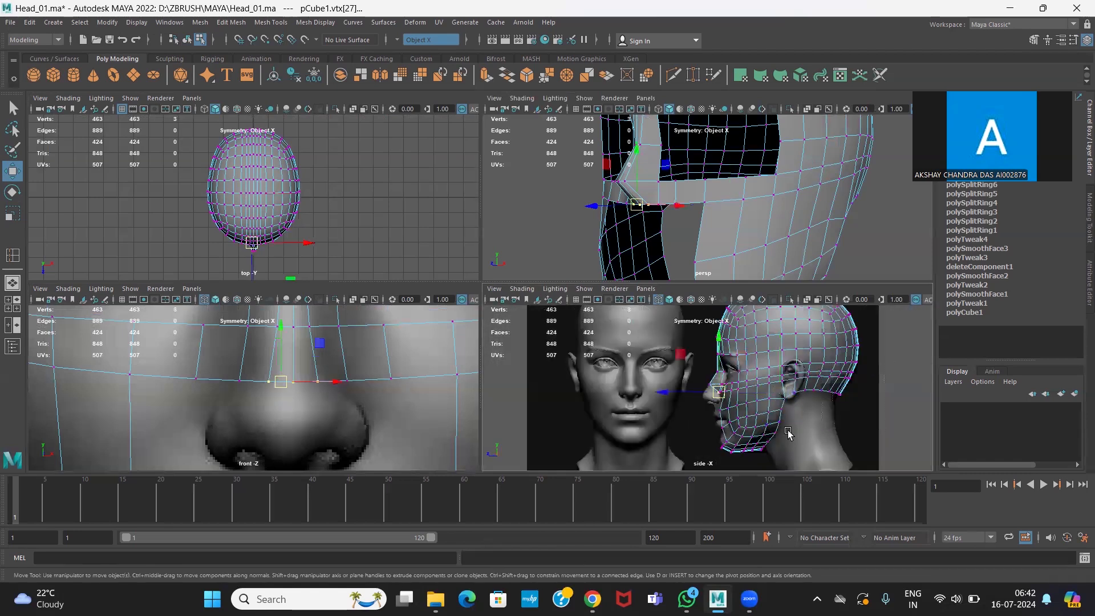
pyautogui.press('f')
pyautogui.moveTo(698, 406); pyautogui.dragTo(650, 406)
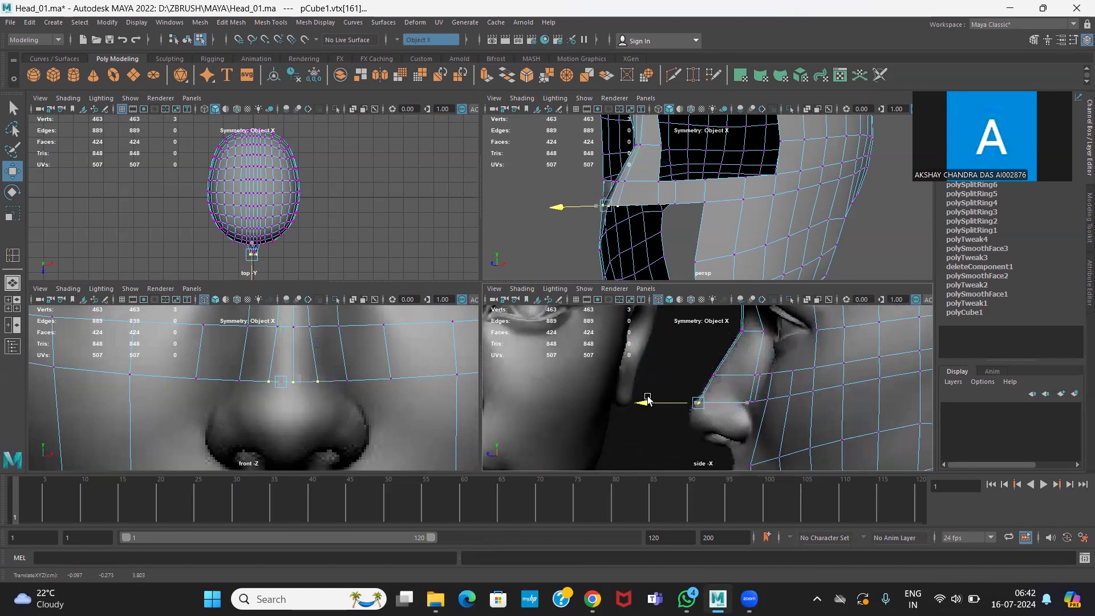
# Move the mirrored inner nose-bridge vertices at eye level outward in the perspective view
pyautogui.press('space')
pyautogui.keyDown('alt'); pyautogui.moveTo(627, 256); pyautogui.dragTo(698, 272); pyautogui.keyUp('alt')
pyautogui.scroll(2, 657, 300)
pyautogui.scroll(1, 673, 286)
pyautogui.click(671, 266)
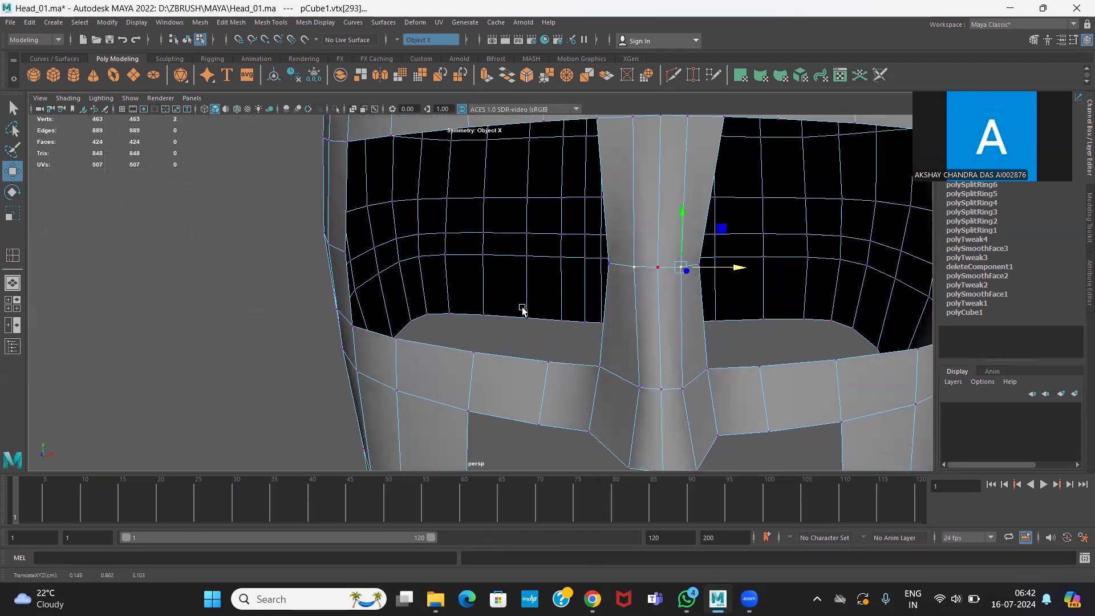
# Move the mirrored inner vertices of the mid-nose row outward in the front view
pyautogui.press('space')
pyautogui.press('space')
pyautogui.keyDown('alt'); pyautogui.moveTo(542, 146); pyautogui.dragTo(519, 378, button='middle'); pyautogui.keyUp('alt')
pyautogui.keyDown('alt'); pyautogui.moveTo(551, 308); pyautogui.dragTo(554, 232, button='middle'); pyautogui.keyUp('alt')
pyautogui.keyDown('alt'); pyautogui.moveTo(577, 279); pyautogui.dragTo(564, 348, button='middle'); pyautogui.keyUp('alt')
pyautogui.keyDown('alt'); pyautogui.moveTo(564, 314); pyautogui.dragTo(344, 261, button='right'); pyautogui.keyUp('alt')
pyautogui.keyDown('alt'); pyautogui.moveTo(542, 285); pyautogui.dragTo(654, 349, button='right'); pyautogui.keyUp('alt')
pyautogui.click(542, 421)
pyautogui.moveTo(542, 421); pyautogui.dragTo(586, 422)
# Move the mirrored inner vertices of the lowest nose row outward and readjust those of the mid-nose row
pyautogui.keyDown('alt'); pyautogui.moveTo(602, 343); pyautogui.dragTo(613, 144, button='middle'); pyautogui.keyUp('alt')
pyautogui.click(569, 330)
pyautogui.moveTo(583, 329); pyautogui.dragTo(600, 329)
pyautogui.click(559, 223)
pyautogui.moveTo(580, 223); pyautogui.dragTo(592, 224)
# Move the mirrored inner nose-bridge vertices at eye level slightly outward in the front view
pyautogui.keyDown('alt'); pyautogui.moveTo(591, 213); pyautogui.dragTo(588, 404, button='middle'); pyautogui.keyUp('alt')
pyautogui.click(556, 241)
pyautogui.moveTo(584, 246); pyautogui.dragTo(591, 246)
pyautogui.scroll(1, 599, 309)
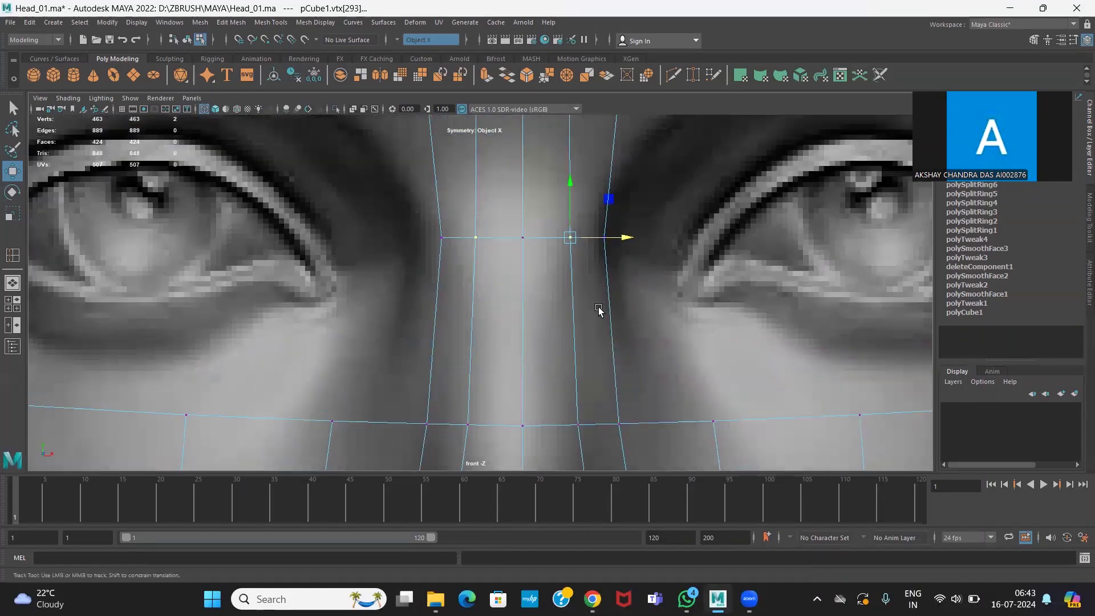
# Switch to object mode and shift the whole head mesh slightly sideways to centre it on the front reference
pyautogui.scroll(-3, 599, 309)
pyautogui.scroll(-2, 599, 271)
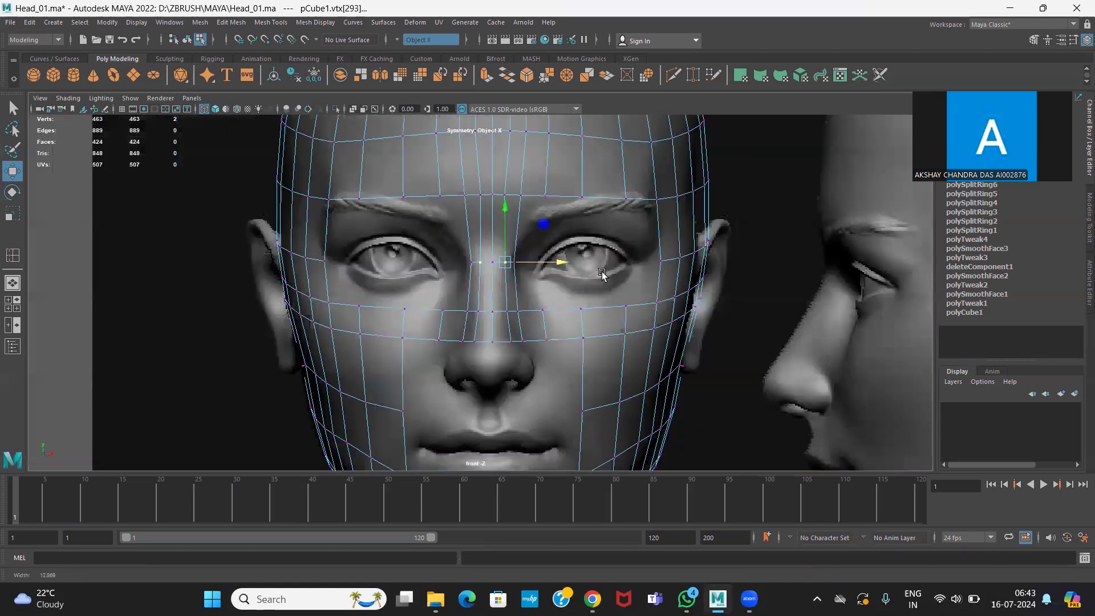
pyautogui.scroll(4, 603, 274)
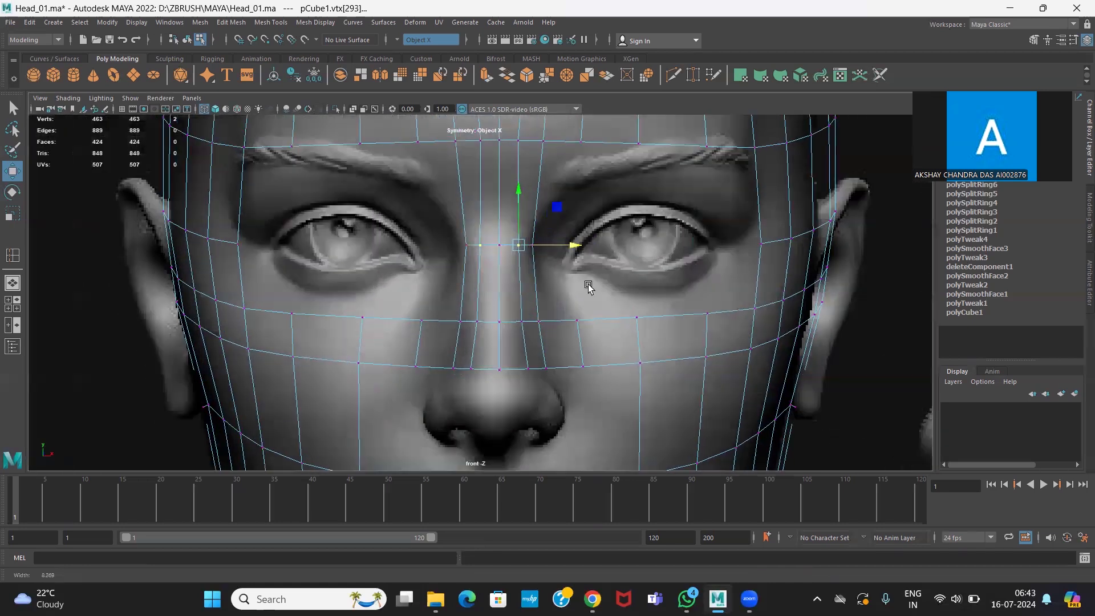
pyautogui.scroll(-2, 641, 273)
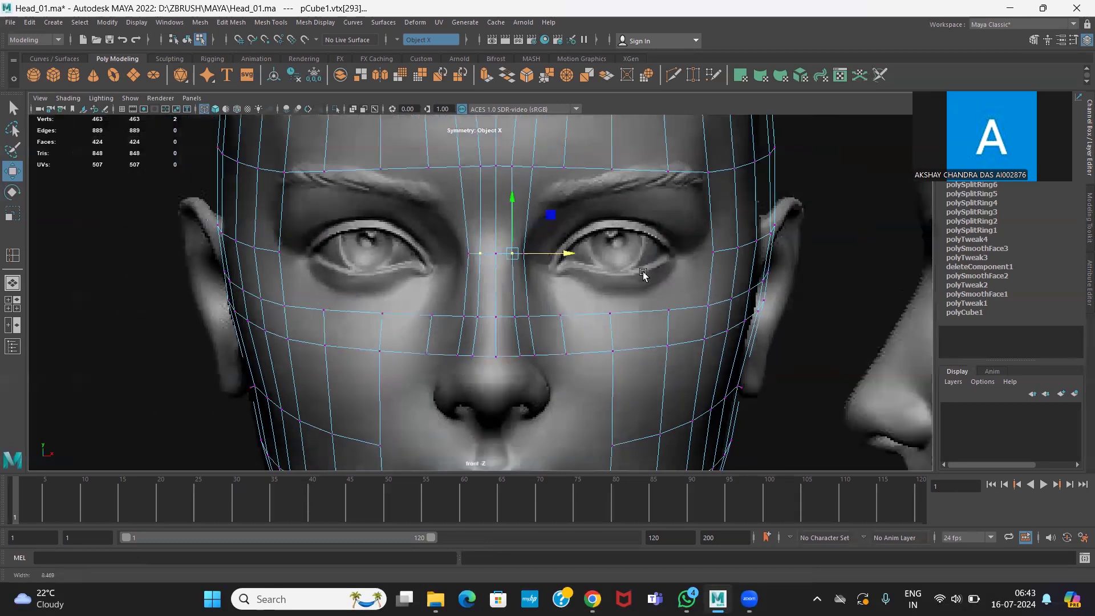
pyautogui.scroll(-1, 648, 274)
pyautogui.scroll(1, 648, 254)
pyautogui.moveTo(652, 201); pyautogui.dragTo(710, 183, button='right')
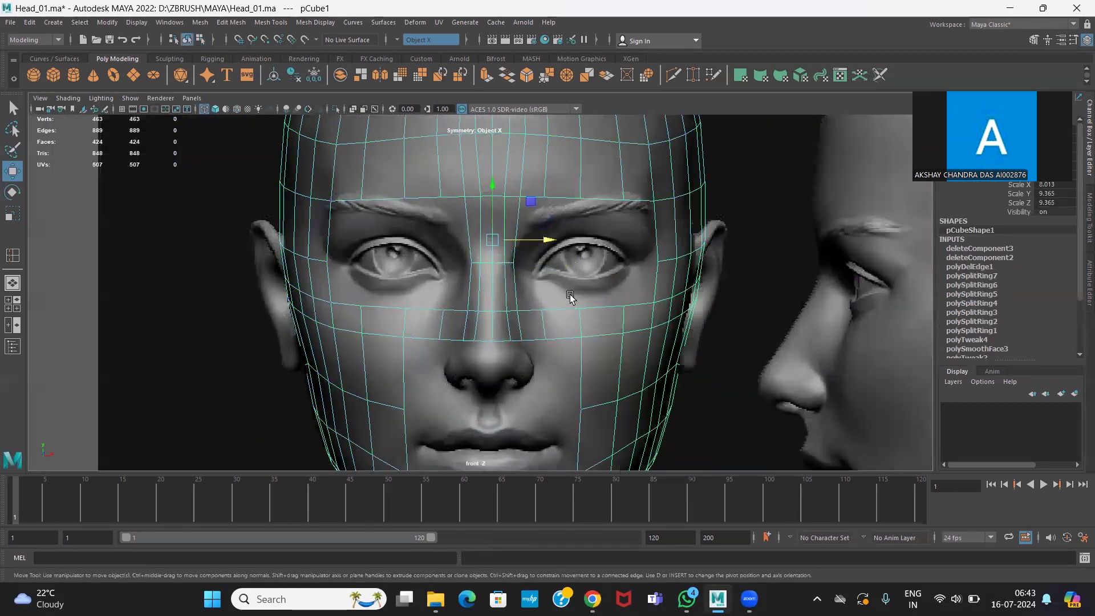
pyautogui.scroll(2, 567, 293)
pyautogui.scroll(1, 547, 212)
pyautogui.moveTo(551, 208); pyautogui.dragTo(548, 211)
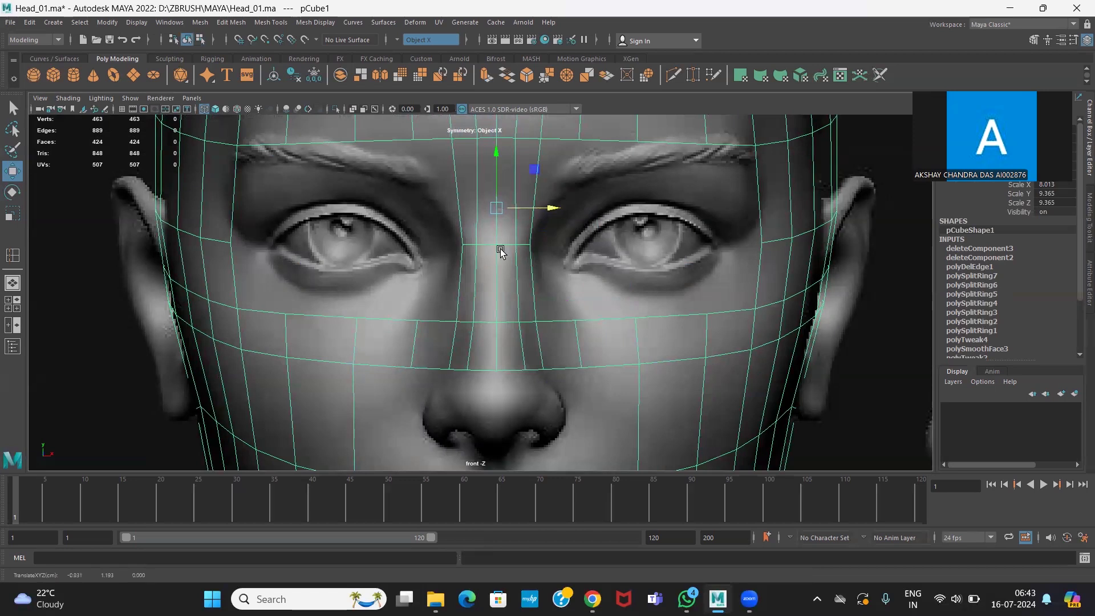
# Insert three horizontal edge loops across the nose bridge, two above the eye-level row and one below it
pyautogui.scroll(-5, 530, 345)
pyautogui.scroll(3, 519, 308)
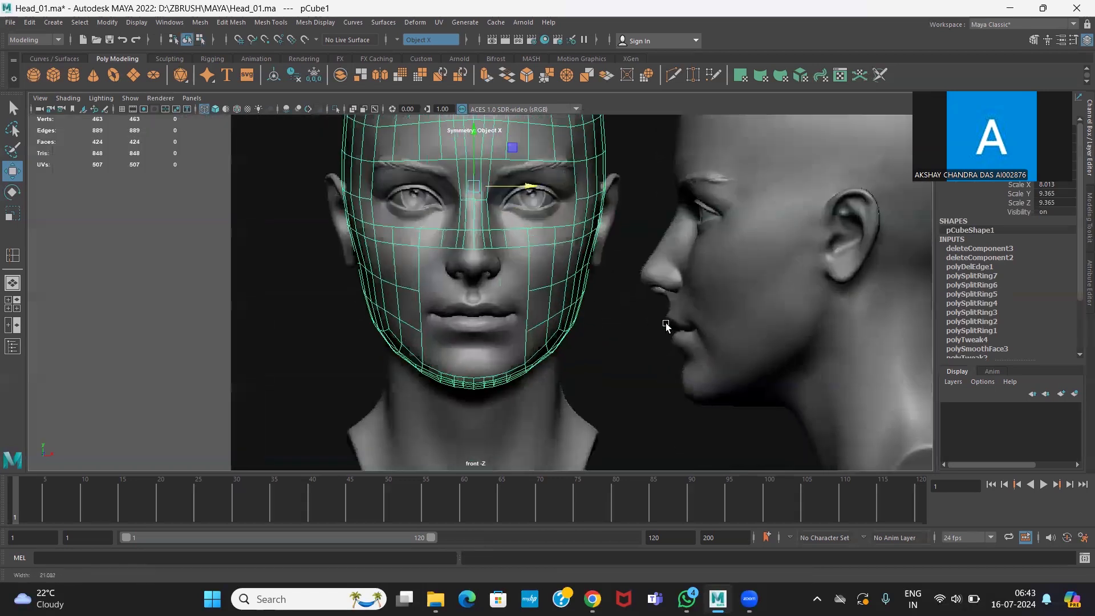
pyautogui.scroll(5, 517, 291)
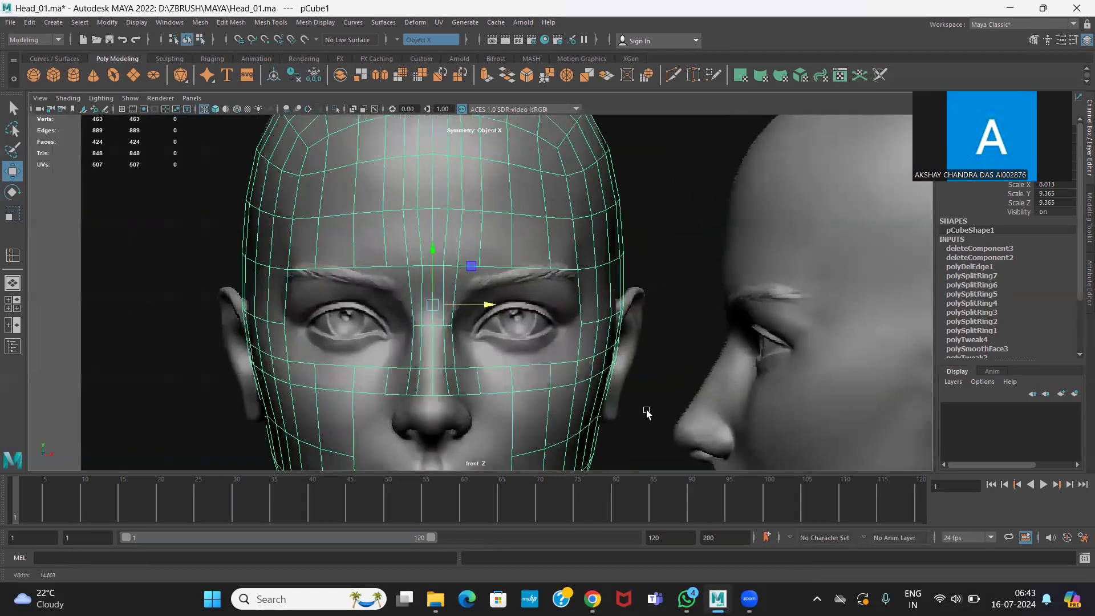
pyautogui.scroll(3, 486, 401)
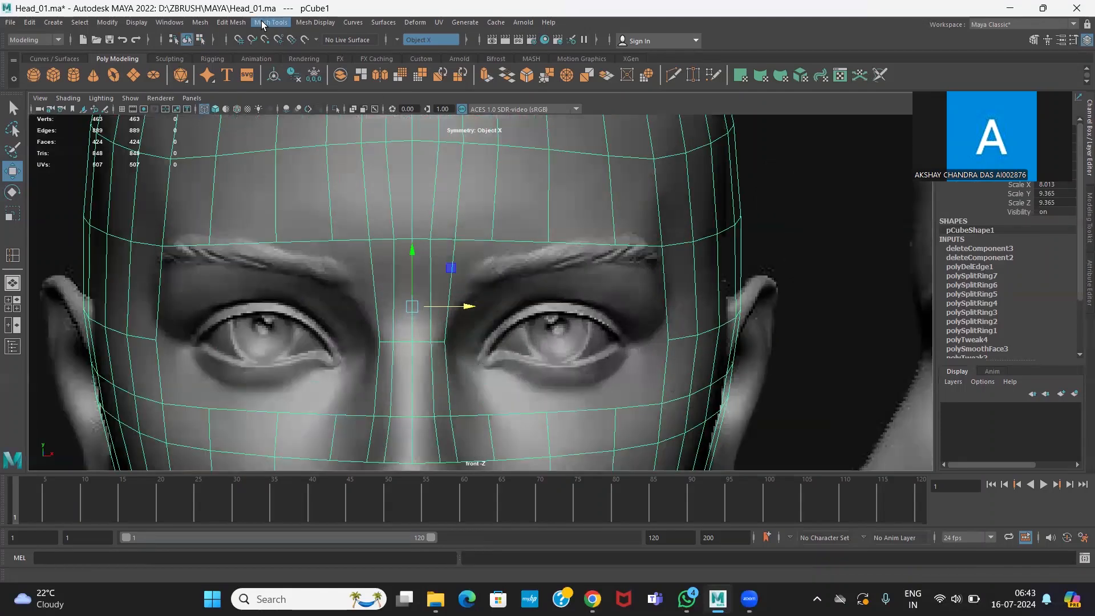
pyautogui.click(271, 22)
pyautogui.click(297, 108)
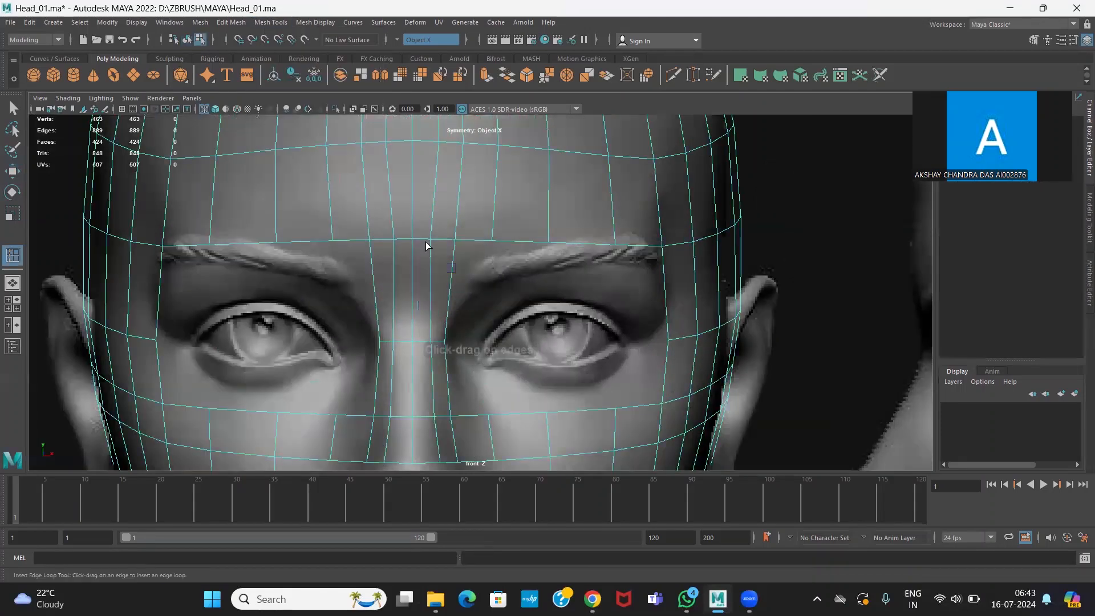
pyautogui.click(451, 283)
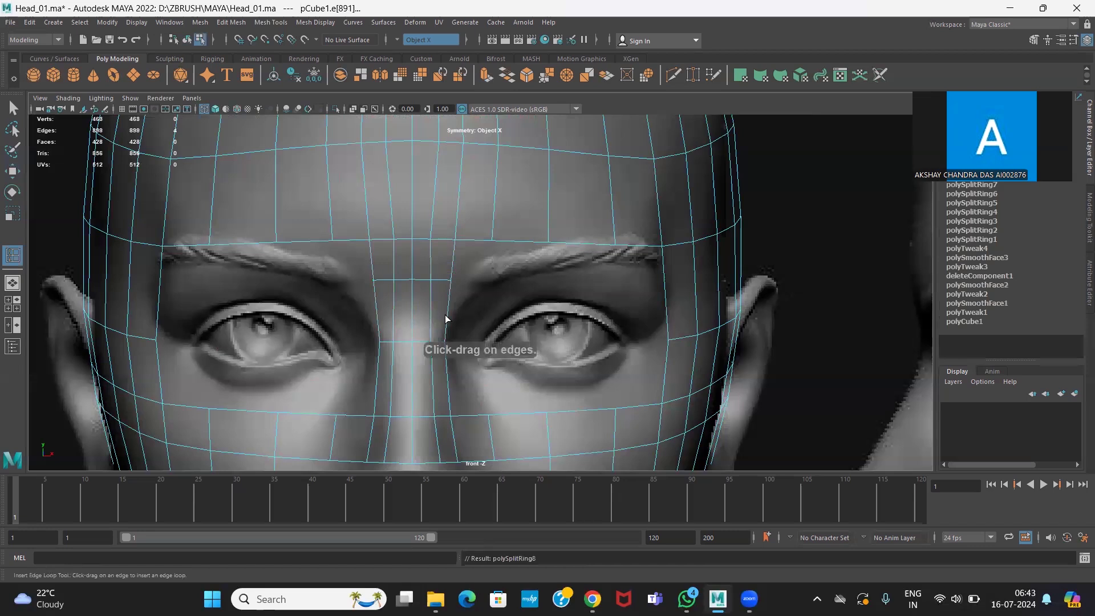
pyautogui.click(447, 320)
pyautogui.keyDown('alt'); pyautogui.moveTo(472, 368); pyautogui.dragTo(472, 285, button='middle'); pyautogui.keyUp('alt')
pyautogui.click(472, 276)
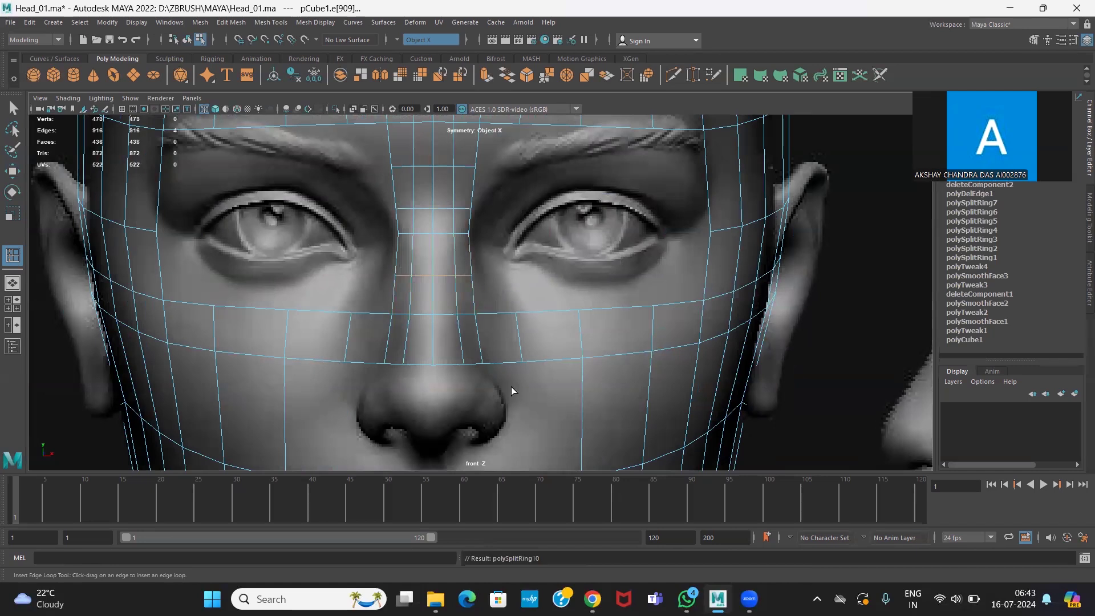
# Move the mirrored inner brow vertices outward and down to the inner eyebrow ends with soft selection
pyautogui.click(14, 173)
pyautogui.keyDown('alt'); pyautogui.moveTo(437, 184); pyautogui.dragTo(429, 277, button='middle'); pyautogui.keyUp('alt')
pyautogui.moveTo(475, 219); pyautogui.dragTo(446, 218, button='right')
pyautogui.click(479, 224)
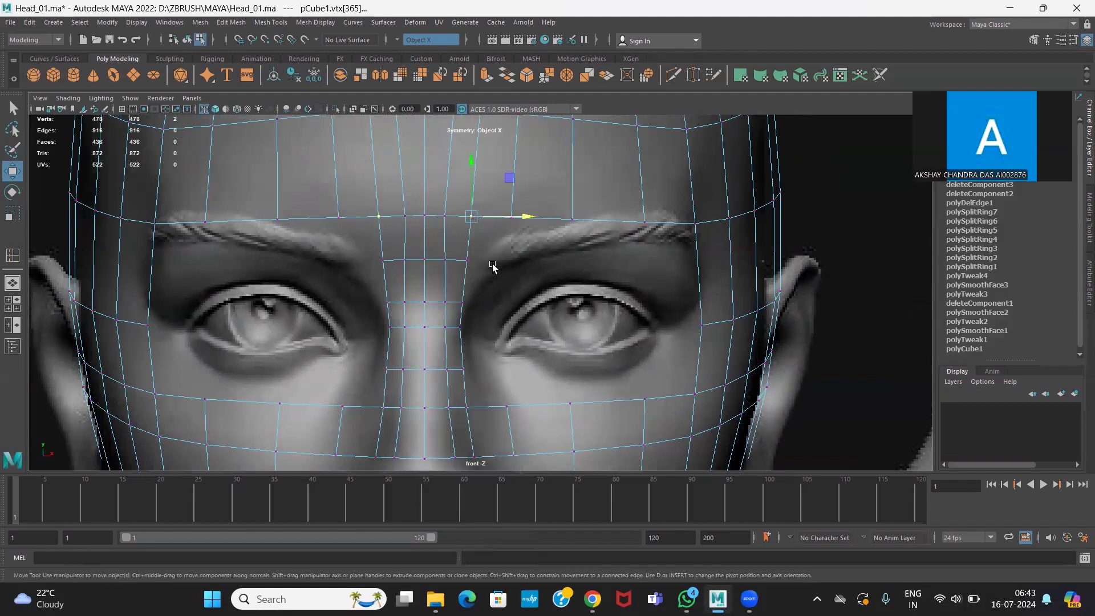
pyautogui.press('b')
pyautogui.moveTo(497, 266); pyautogui.dragTo(404, 247)
pyautogui.moveTo(470, 216); pyautogui.dragTo(498, 235)
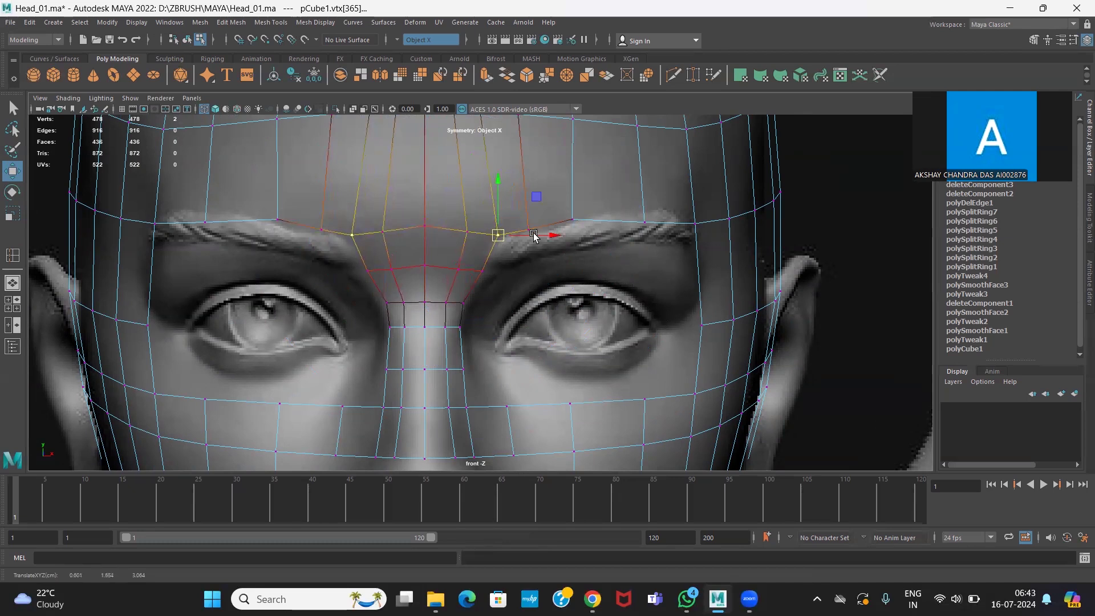
# Raise the mirrored outer brow vertices slightly along the eyebrows and lower the central vertex between the brows
pyautogui.click(638, 217)
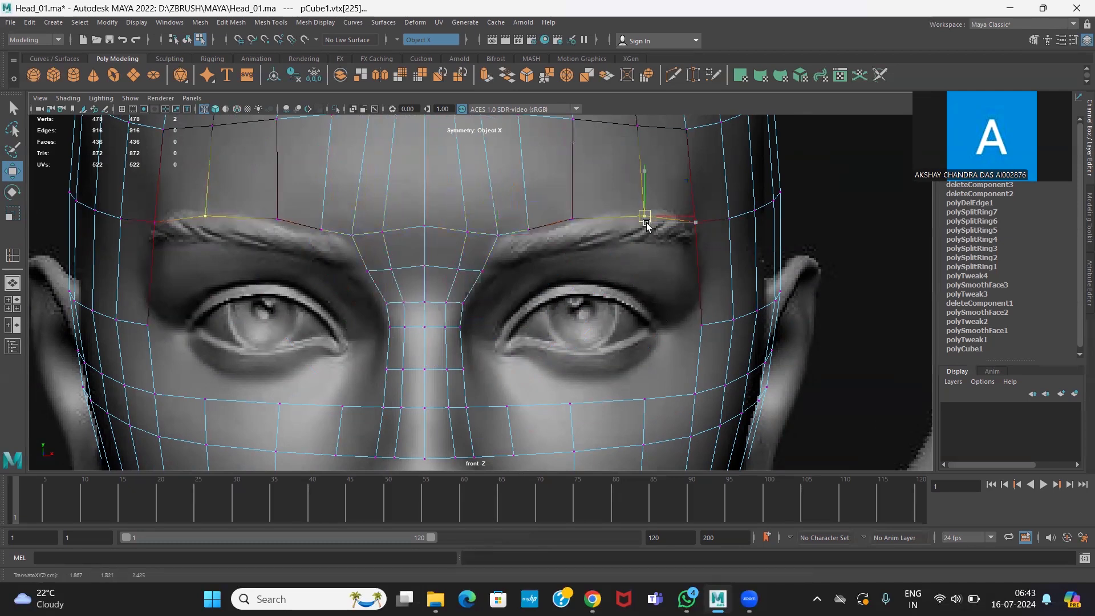
pyautogui.moveTo(515, 305)
pyautogui.keyDown('alt'); pyautogui.mouseDown(button='middle')
pyautogui.moveTo(515, 290)
pyautogui.moveTo(515, 305)
pyautogui.mouseUp(button='middle'); pyautogui.keyUp('alt')
pyautogui.scroll(2, 522, 278)
pyautogui.scroll(1, 512, 285)
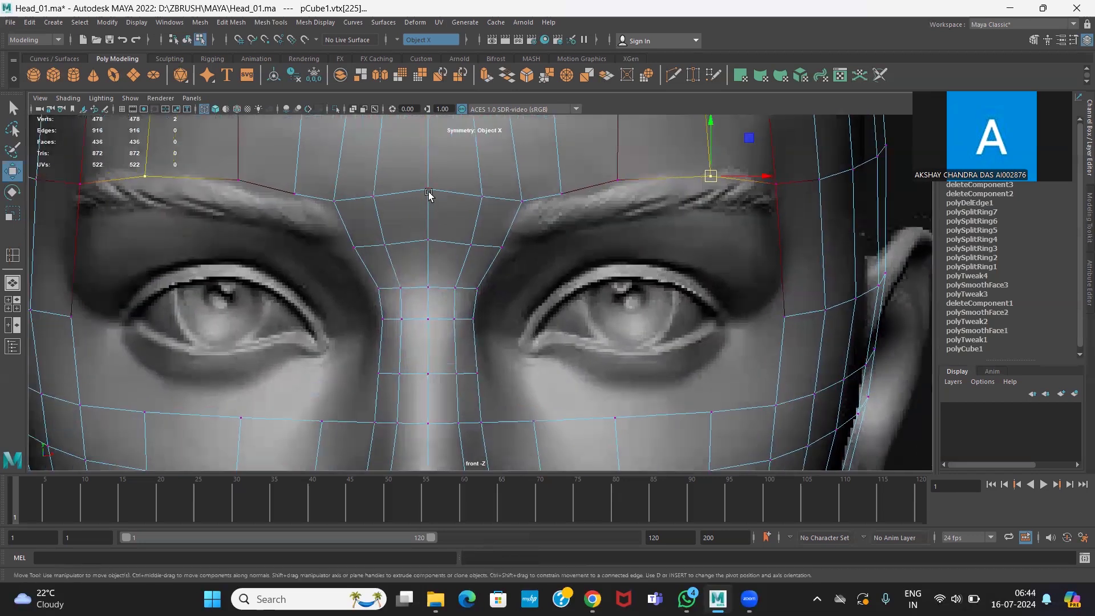
pyautogui.click(429, 193)
pyautogui.moveTo(429, 154); pyautogui.dragTo(428, 178)
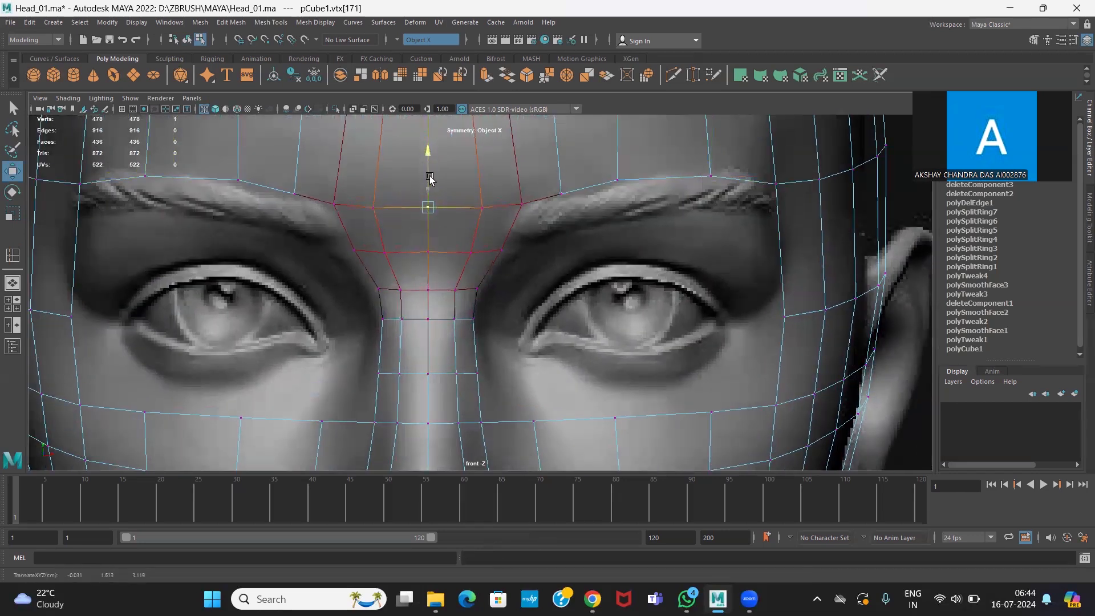
# Set a smaller soft-selection falloff and move the mirrored outer vertices just below the brow row slightly inward and down
pyautogui.keyDown('alt'); pyautogui.moveTo(484, 291); pyautogui.dragTo(484, 262, button='middle'); pyautogui.keyUp('alt')
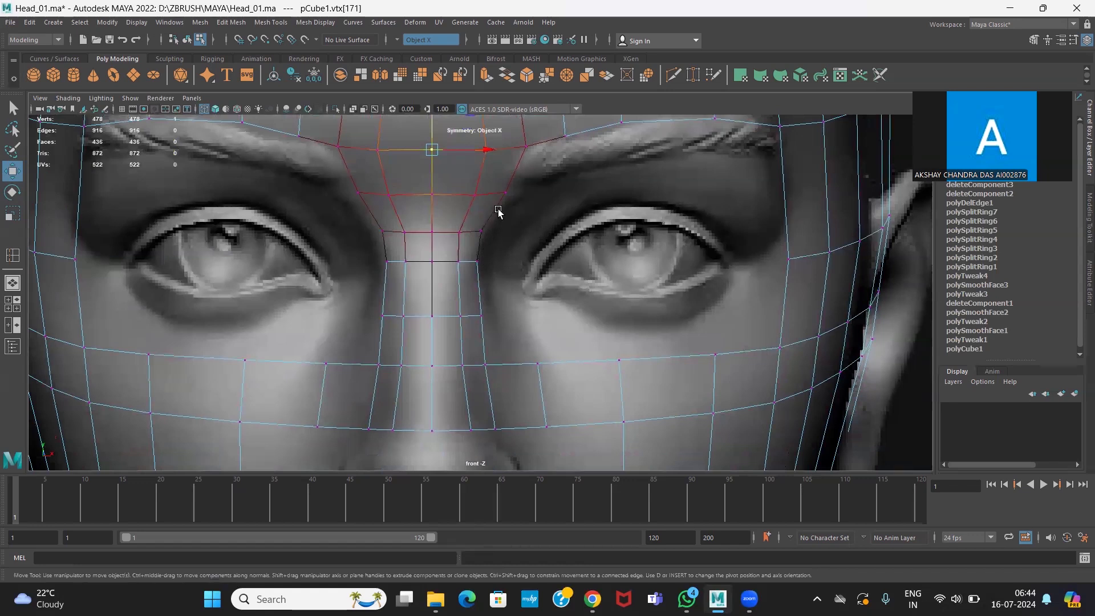
pyautogui.click(525, 145)
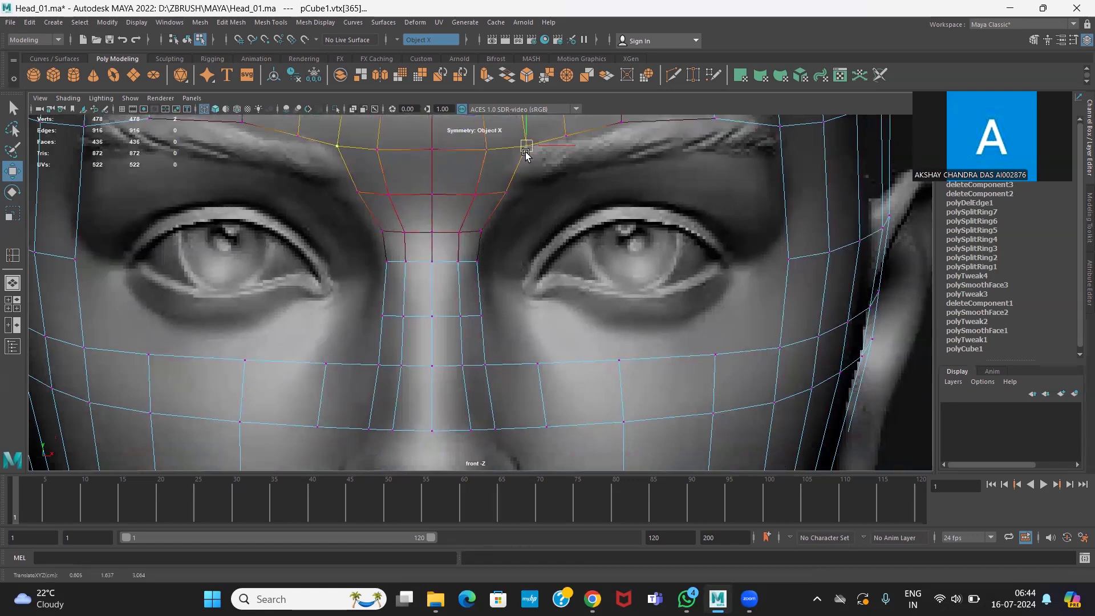
pyautogui.click(522, 219)
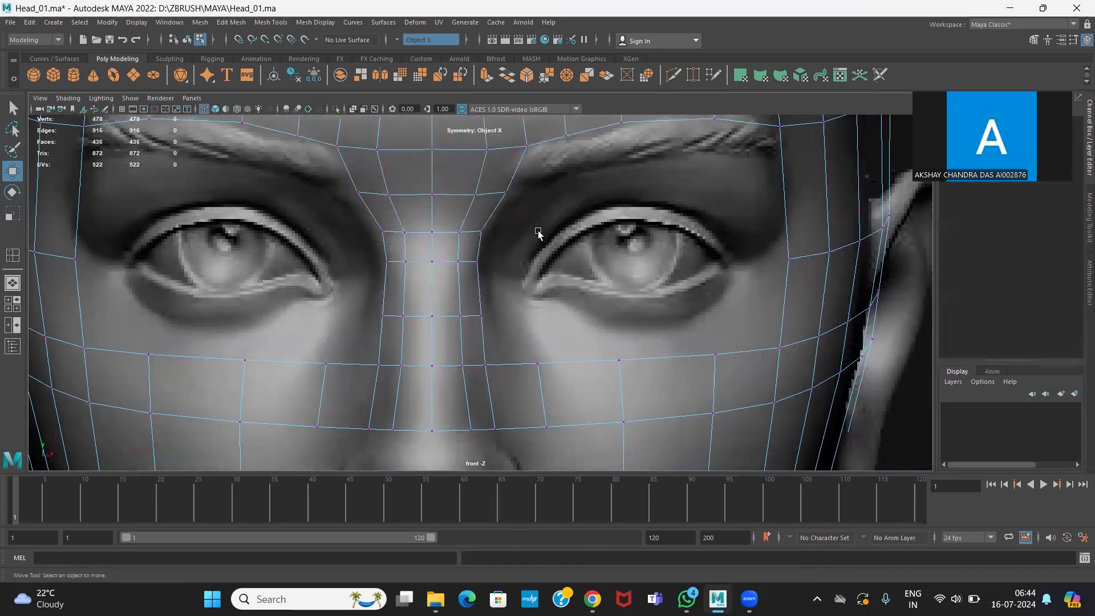
pyautogui.click(505, 190)
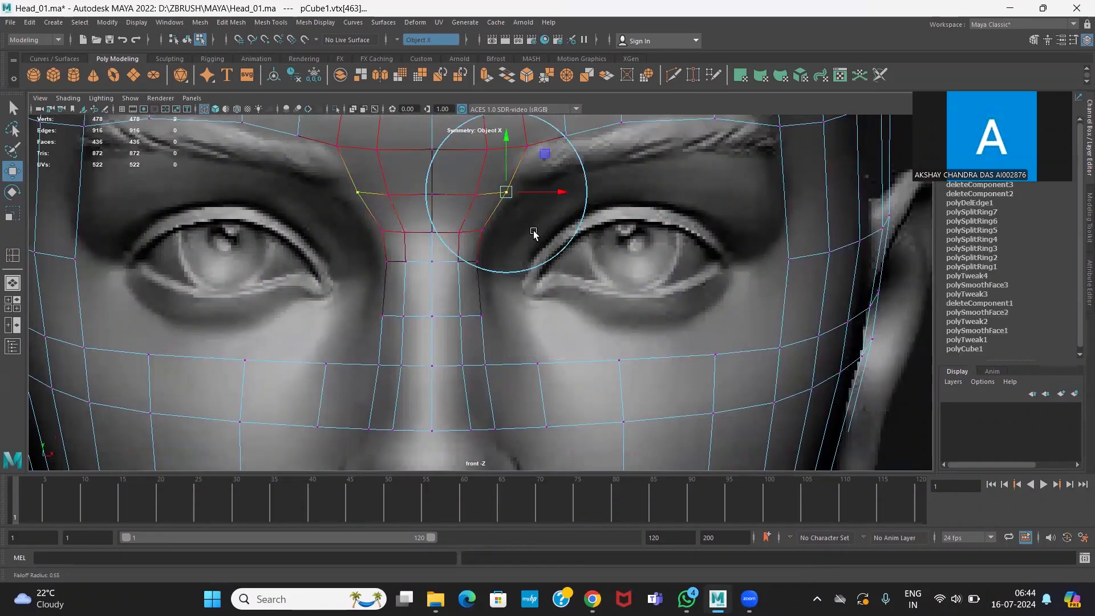
pyautogui.moveTo(542, 194); pyautogui.dragTo(536, 197)
# Move the mirrored outer vertices of the mid-nose row slightly inward to follow the sides of the nose
pyautogui.keyDown('alt'); pyautogui.moveTo(555, 377); pyautogui.dragTo(561, 312, button='middle'); pyautogui.keyUp('alt')
pyautogui.keyDown('alt'); pyautogui.moveTo(491, 345); pyautogui.dragTo(493, 299, button='middle'); pyautogui.keyUp('alt')
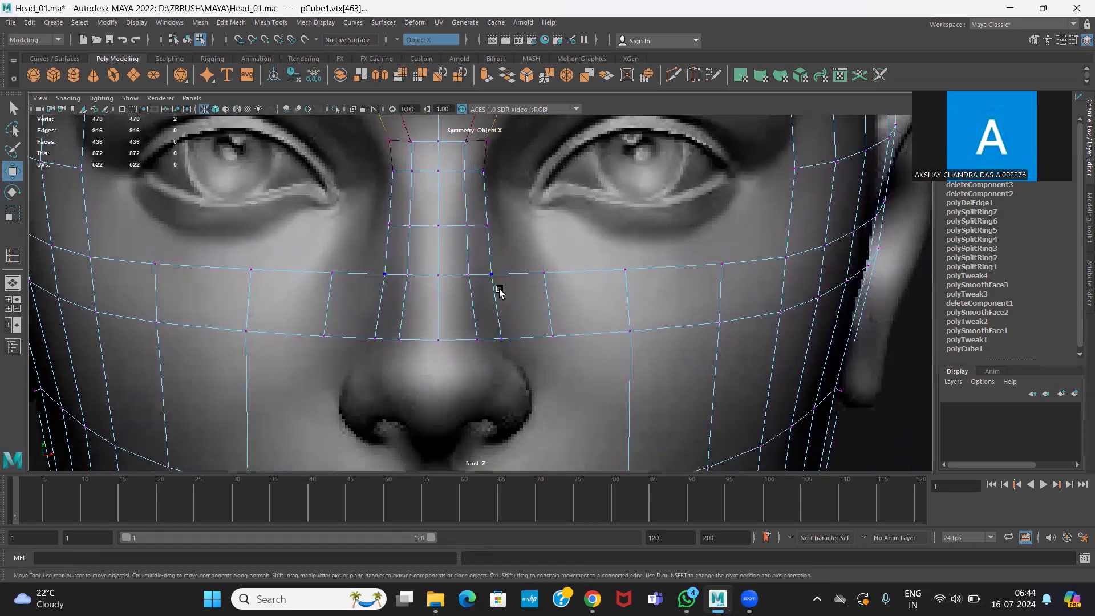
pyautogui.click(493, 270)
pyautogui.moveTo(510, 274); pyautogui.dragTo(507, 275)
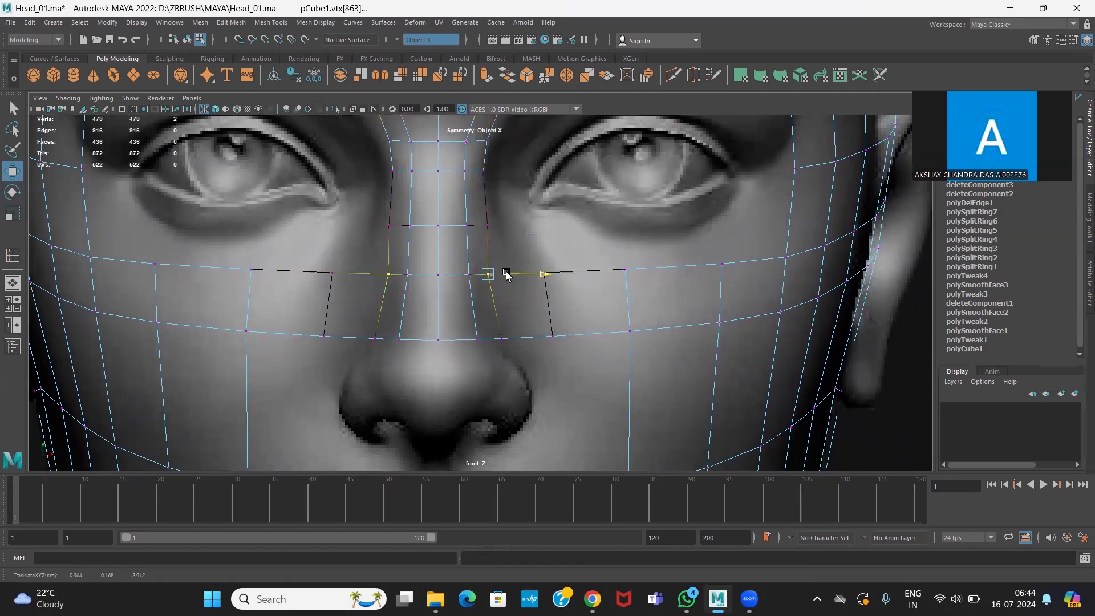
# Examine the shape of the nose bridge and sides in the perspective view and against the side reference
pyautogui.keyDown('alt'); pyautogui.moveTo(542, 398); pyautogui.dragTo(549, 302, button='middle'); pyautogui.keyUp('alt')
pyautogui.press('space')
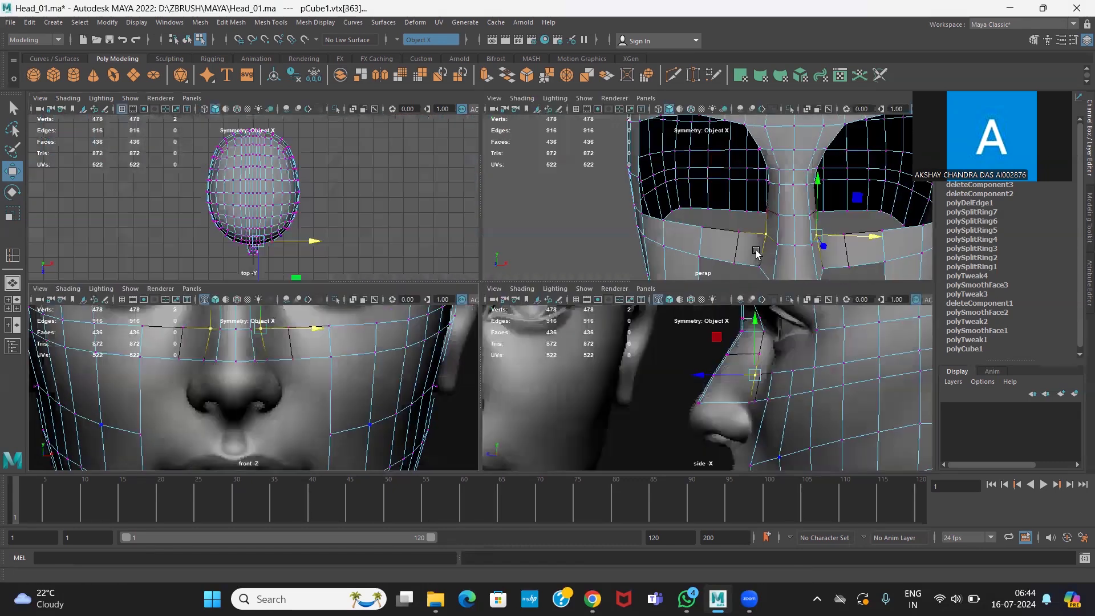
pyautogui.press('space')
pyautogui.keyDown('alt'); pyautogui.moveTo(582, 312); pyautogui.dragTo(513, 319); pyautogui.keyUp('alt')
pyautogui.press('space')
pyautogui.press('space')
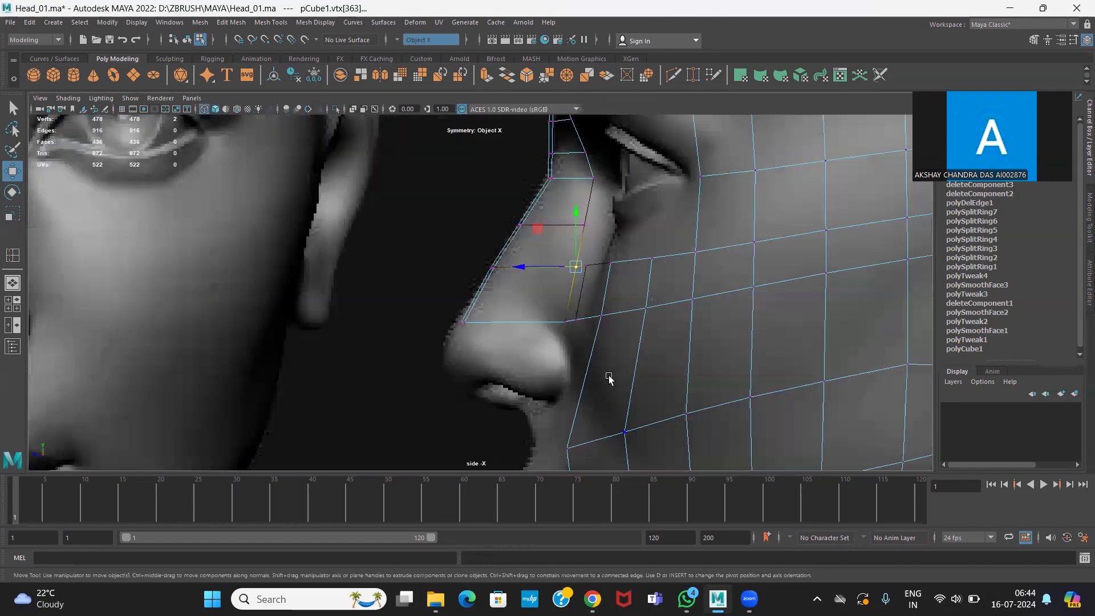
pyautogui.keyDown('alt'); pyautogui.moveTo(609, 378); pyautogui.dragTo(596, 310, button='middle'); pyautogui.keyUp('alt')
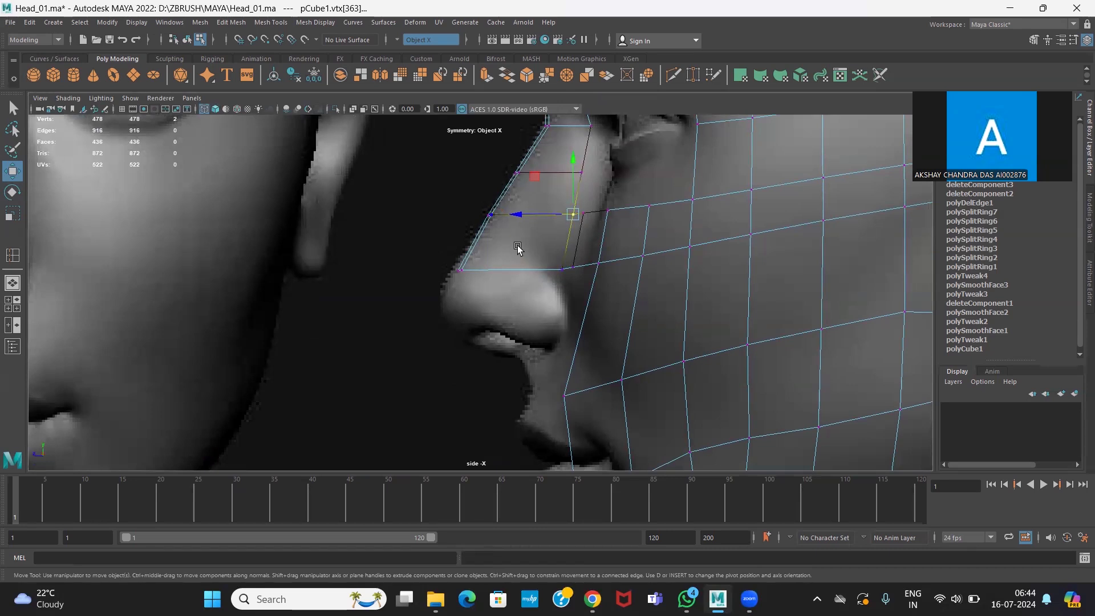
pyautogui.press('space')
pyautogui.press('space')
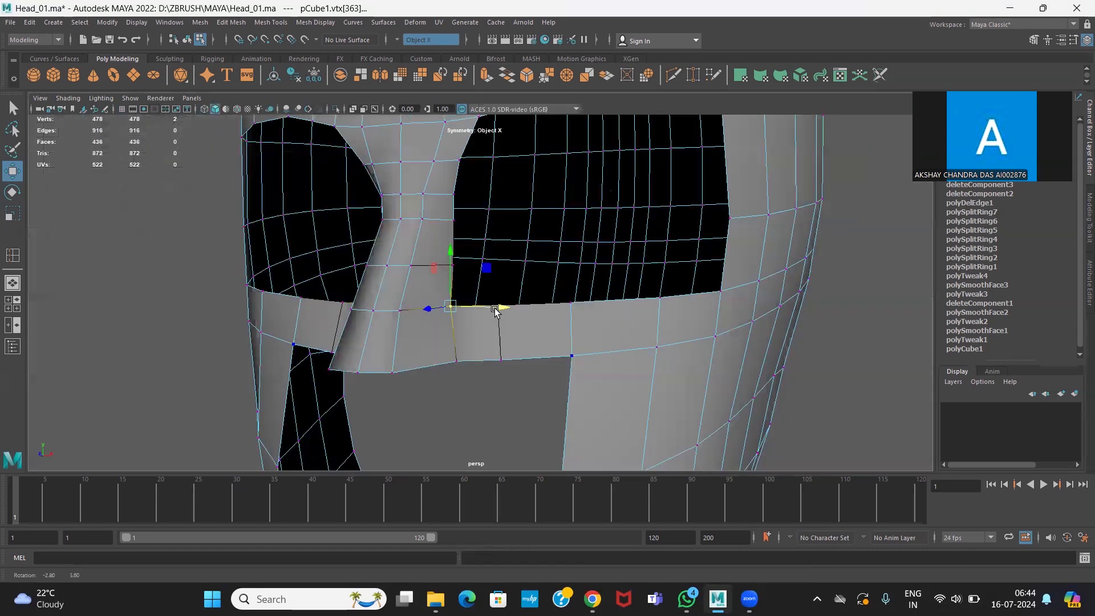
pyautogui.keyDown('alt'); pyautogui.moveTo(514, 297); pyautogui.dragTo(570, 292); pyautogui.keyUp('alt')
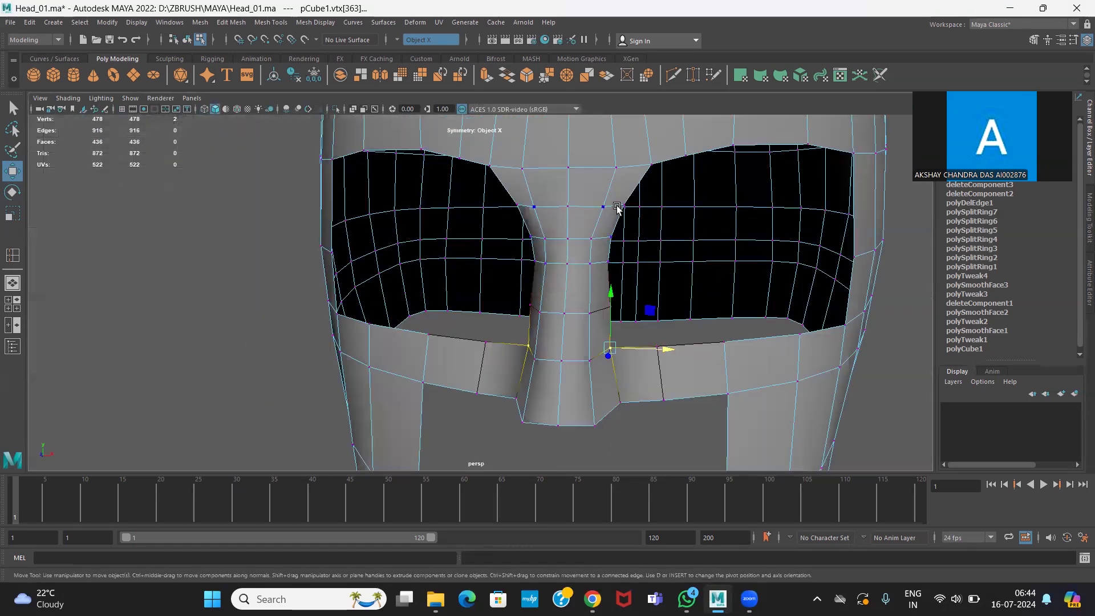
pyautogui.click(591, 263)
pyautogui.press('space')
pyautogui.press('space')
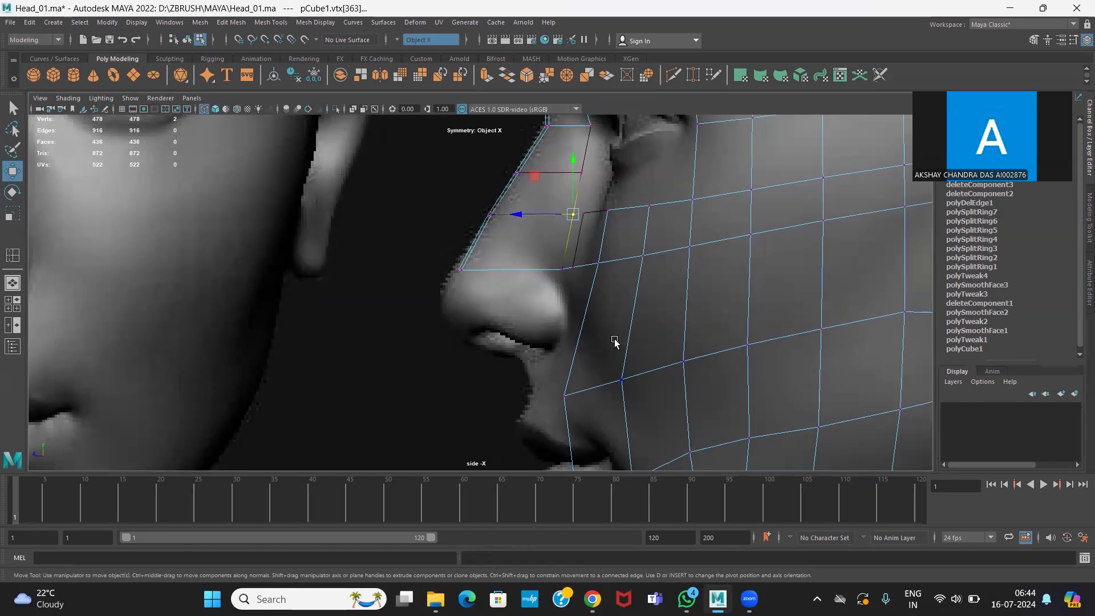
pyautogui.keyDown('alt'); pyautogui.moveTo(586, 239); pyautogui.dragTo(585, 253, button='middle'); pyautogui.keyUp('alt')
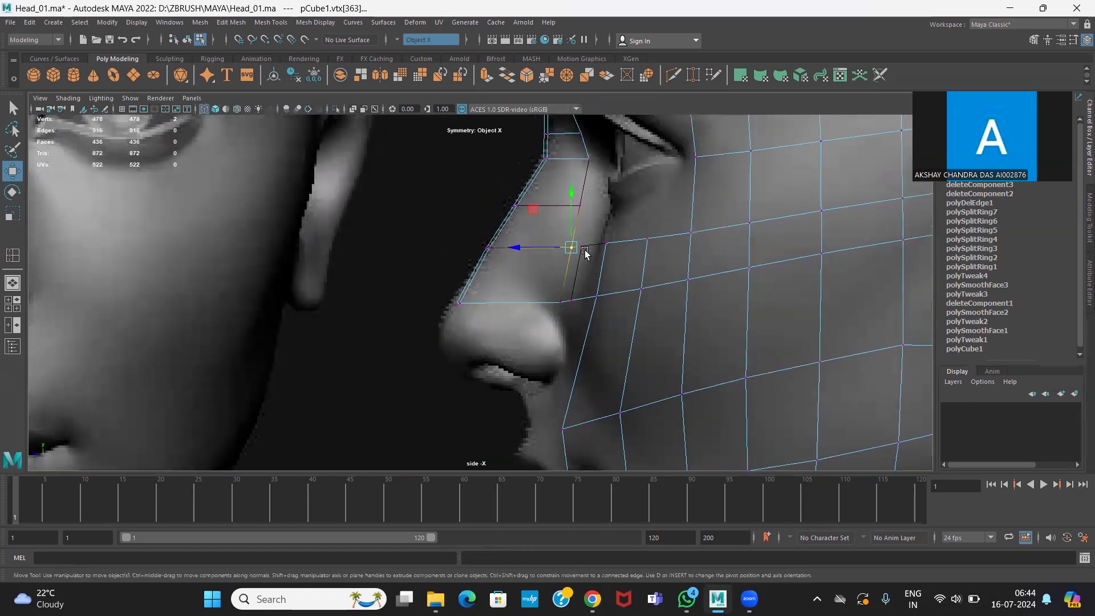
# In the side view, move the mirrored vertices along the side of the nose slightly back toward the cheek
pyautogui.click(579, 205)
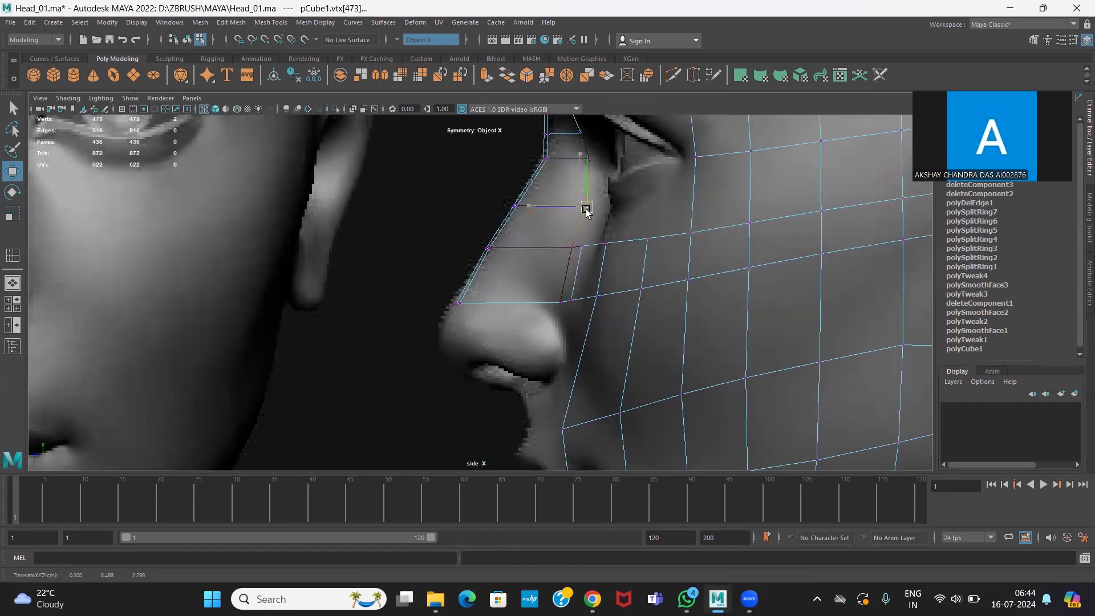
pyautogui.keyDown('alt'); pyautogui.moveTo(582, 258); pyautogui.dragTo(579, 283, button='middle'); pyautogui.keyUp('alt')
pyautogui.moveTo(556, 258); pyautogui.dragTo(623, 283)
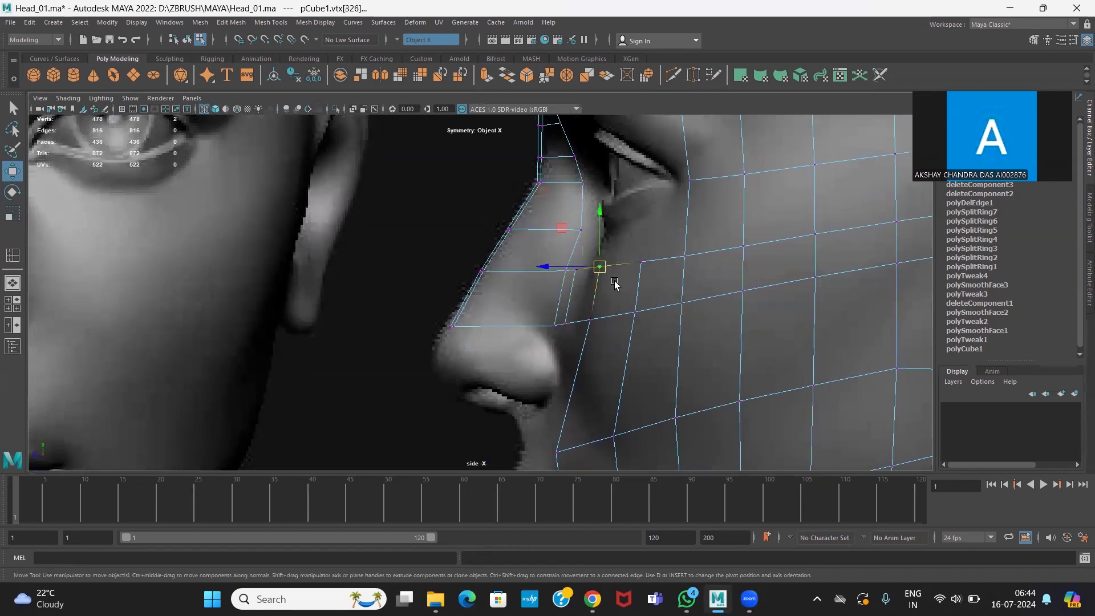
pyautogui.moveTo(543, 251); pyautogui.dragTo(590, 272)
pyautogui.scroll(-4, 633, 284)
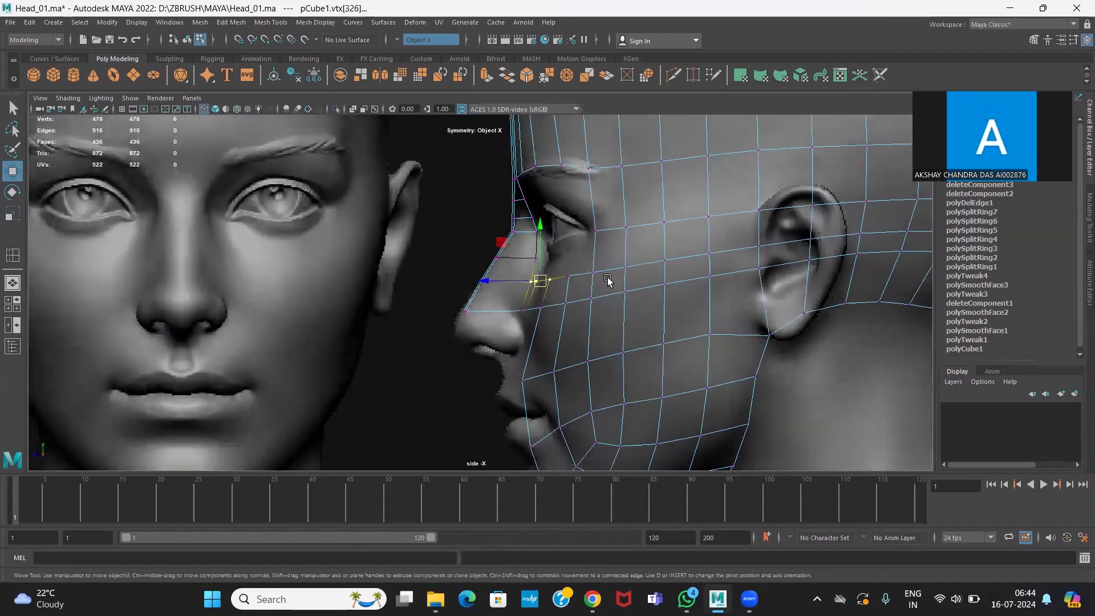
pyautogui.scroll(3, 621, 316)
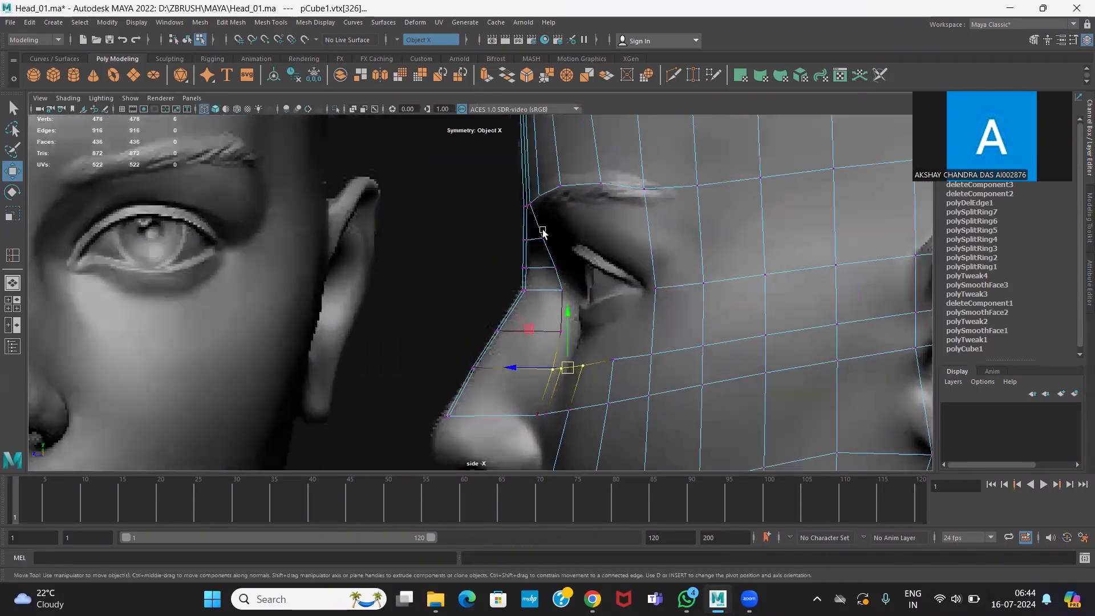
# With soft selection on, move the mirrored outer eye-opening vertices back behind the outer corner of the eye
pyautogui.click(656, 290)
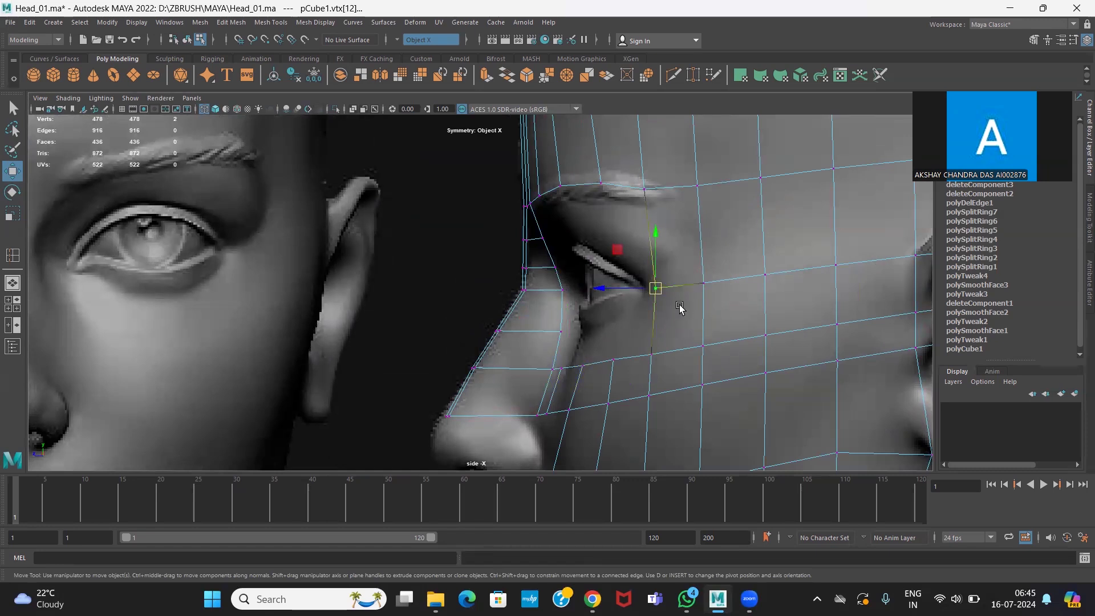
pyautogui.press('b')
pyautogui.moveTo(657, 288); pyautogui.dragTo(684, 288)
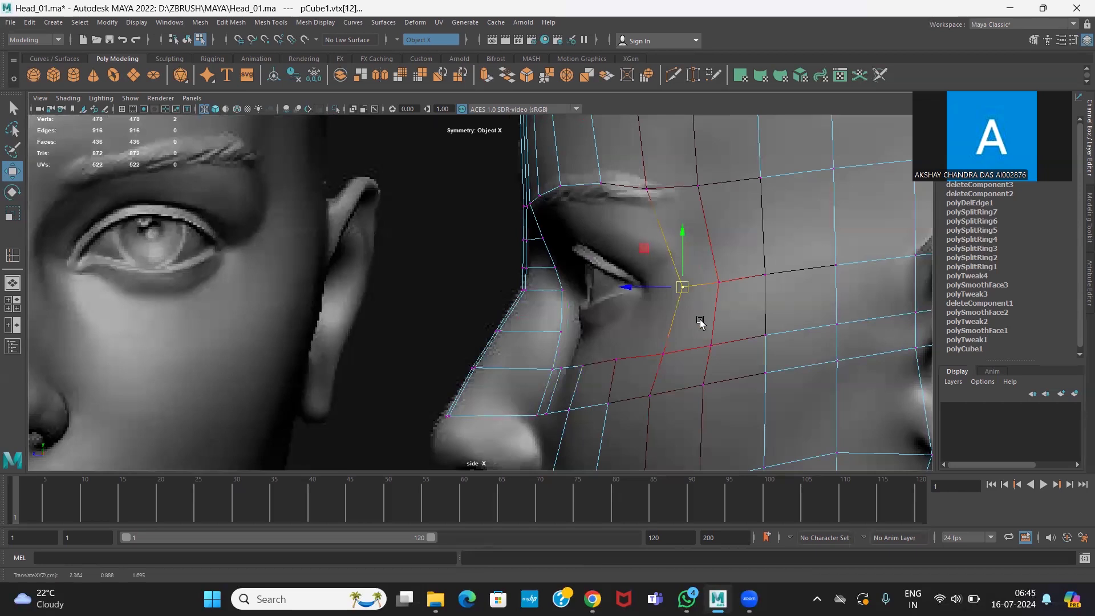
# In the front view, lower the two mirrored pairs of vertices beneath the eyes to deepen the lower edge of the eye openings
pyautogui.press('space')
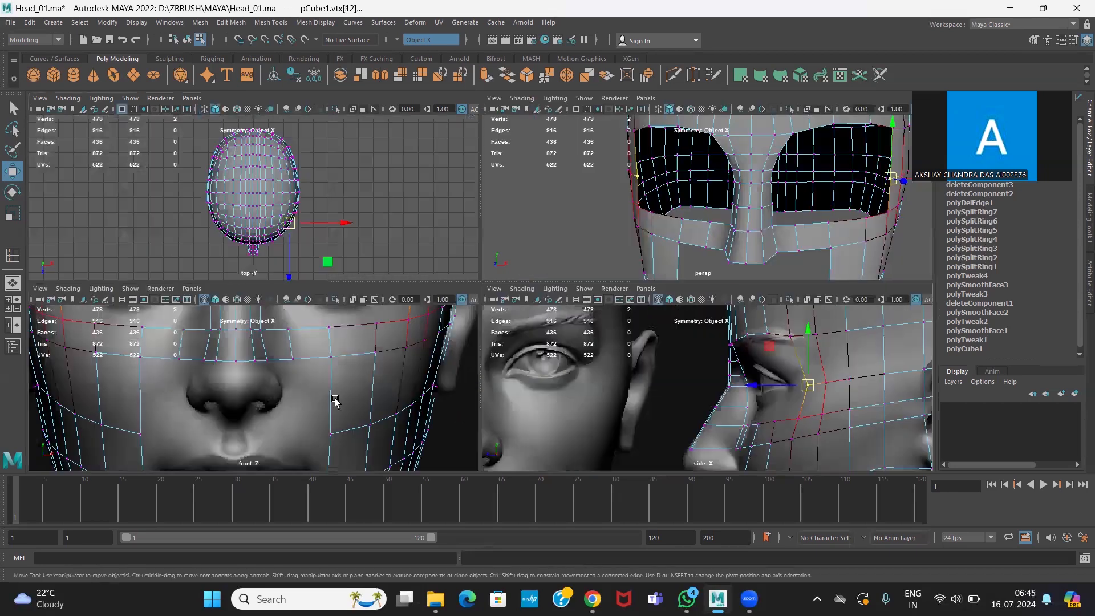
pyautogui.press('space')
pyautogui.click(517, 319)
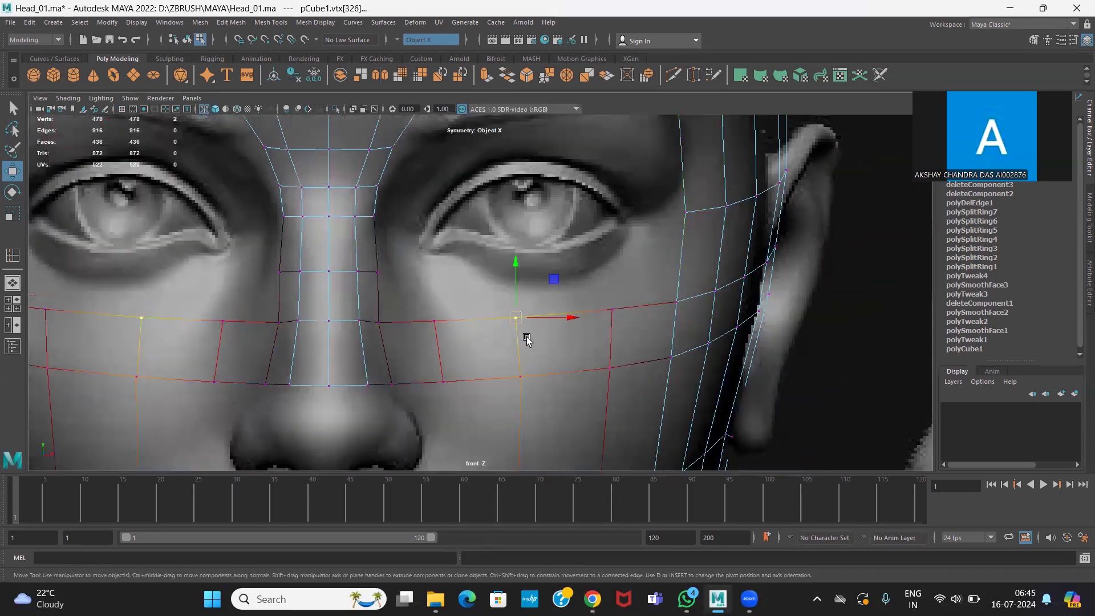
pyautogui.moveTo(517, 261); pyautogui.dragTo(518, 293)
pyautogui.click(611, 329)
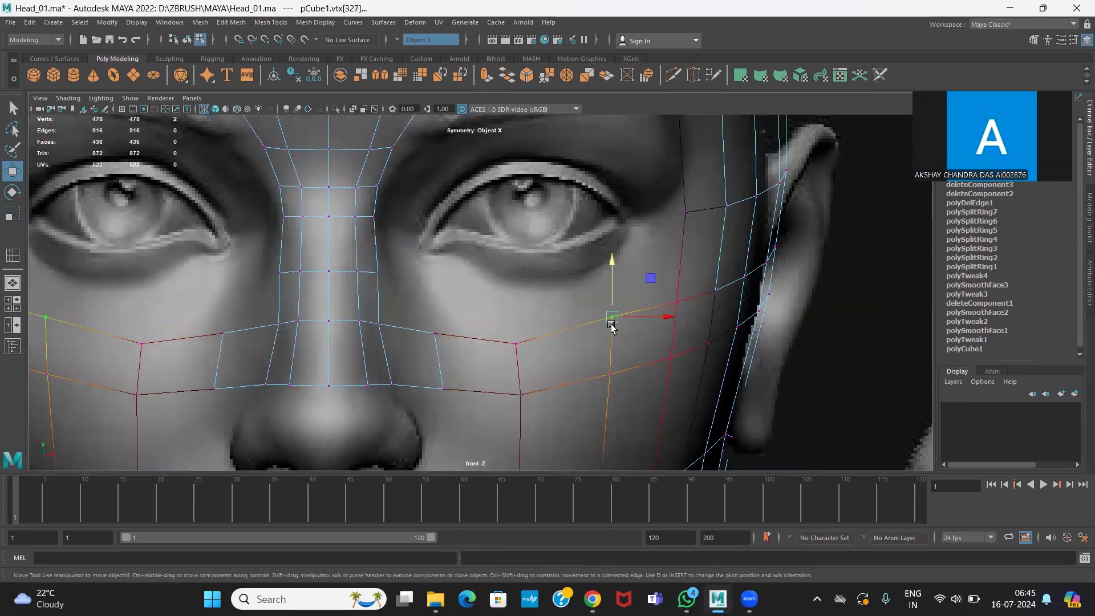
pyautogui.moveTo(610, 327); pyautogui.dragTo(611, 331)
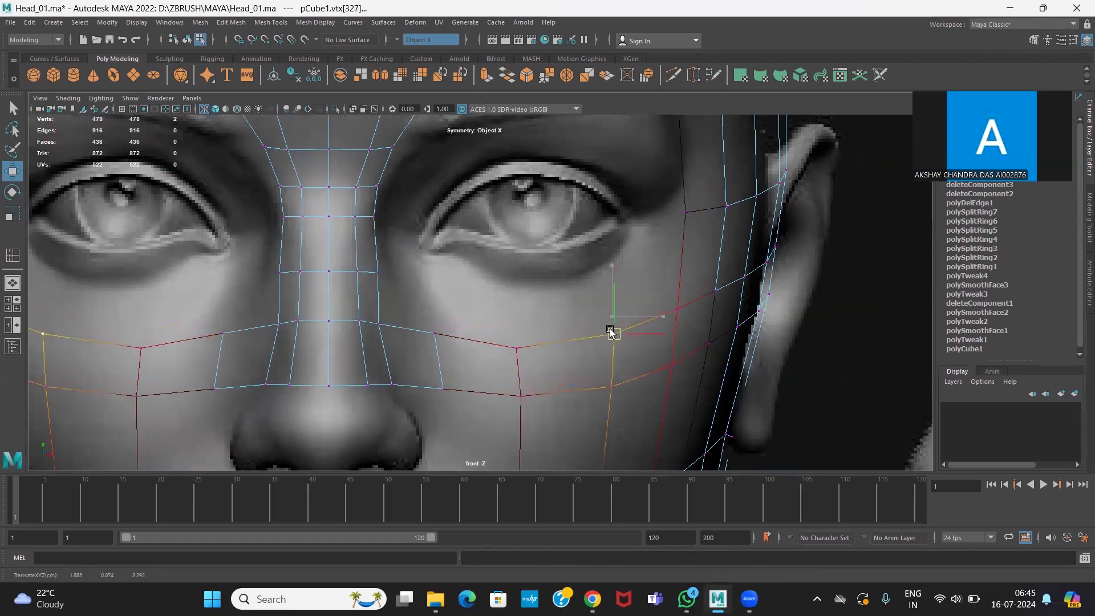
# Reduce the soft-selection falloff and move the mirrored lower nose-side vertices slightly outward
pyautogui.click(381, 321)
pyautogui.moveTo(381, 322); pyautogui.dragTo(388, 326)
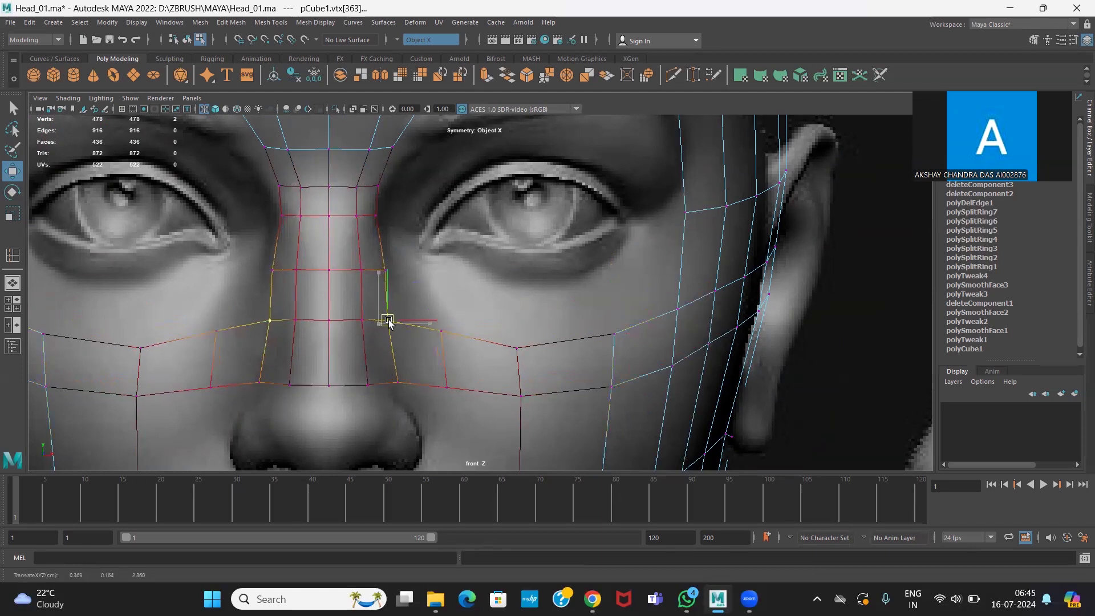
pyautogui.hotkey('ctrl', 'z')
pyautogui.press('b')
pyautogui.moveTo(462, 358); pyautogui.dragTo(387, 322)
# Lower the mirrored cheek vertices beside the nostrils and move them slightly inward, raising the vertices directly above them slightly
pyautogui.scroll(-3, 481, 346)
pyautogui.scroll(-2, 503, 312)
pyautogui.keyDown('alt'); pyautogui.moveTo(503, 321); pyautogui.dragTo(509, 224, button='middle'); pyautogui.keyUp('alt')
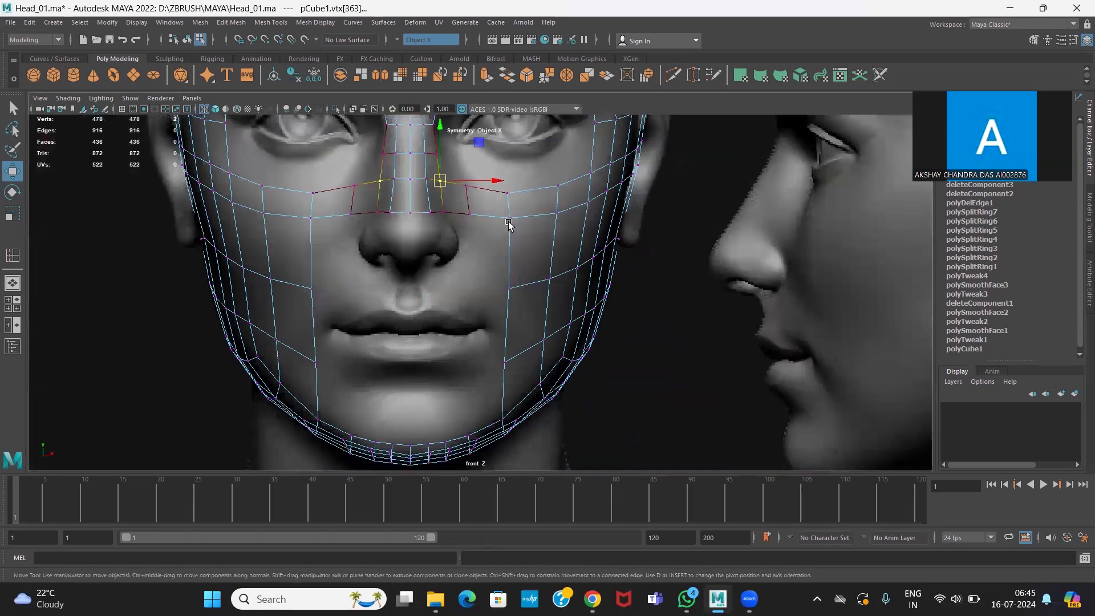
pyautogui.click(508, 221)
pyautogui.scroll(2, 648, 305)
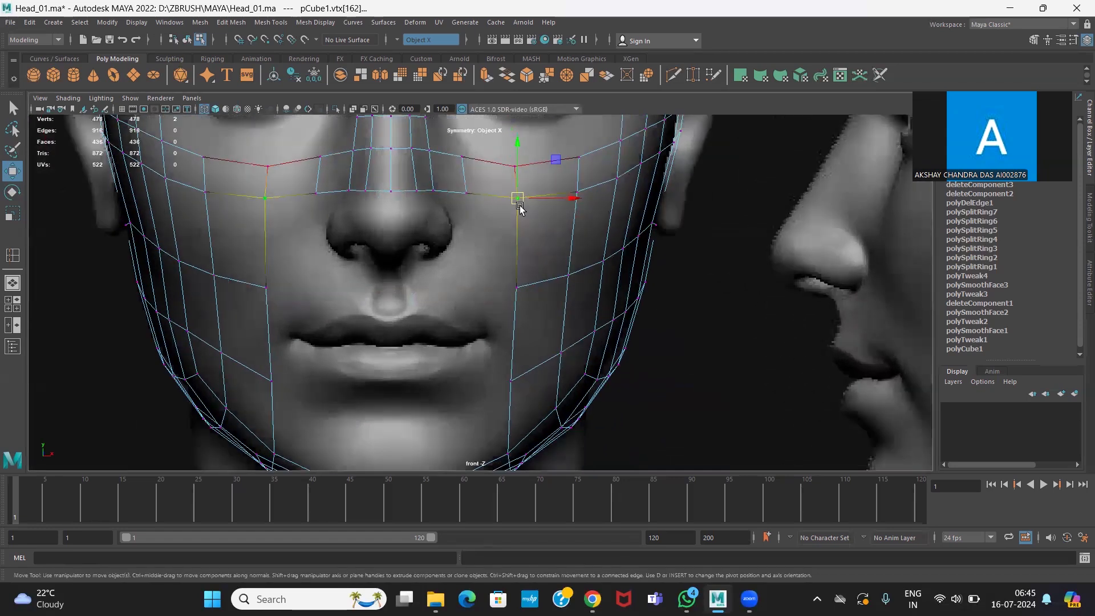
pyautogui.moveTo(513, 218); pyautogui.dragTo(511, 222)
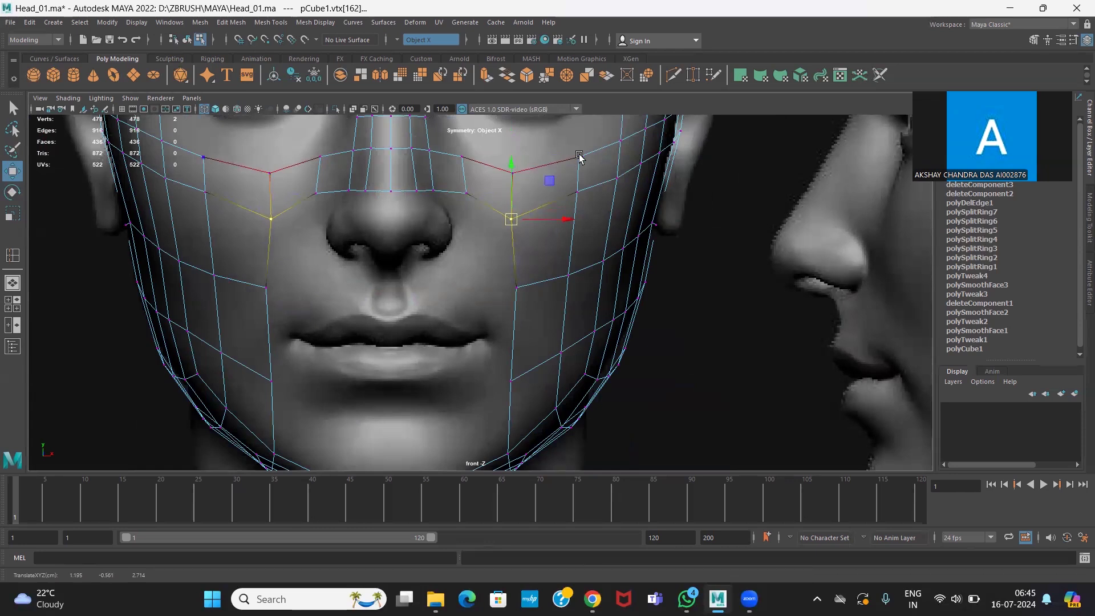
pyautogui.click(512, 172)
pyautogui.moveTo(514, 173); pyautogui.dragTo(516, 166)
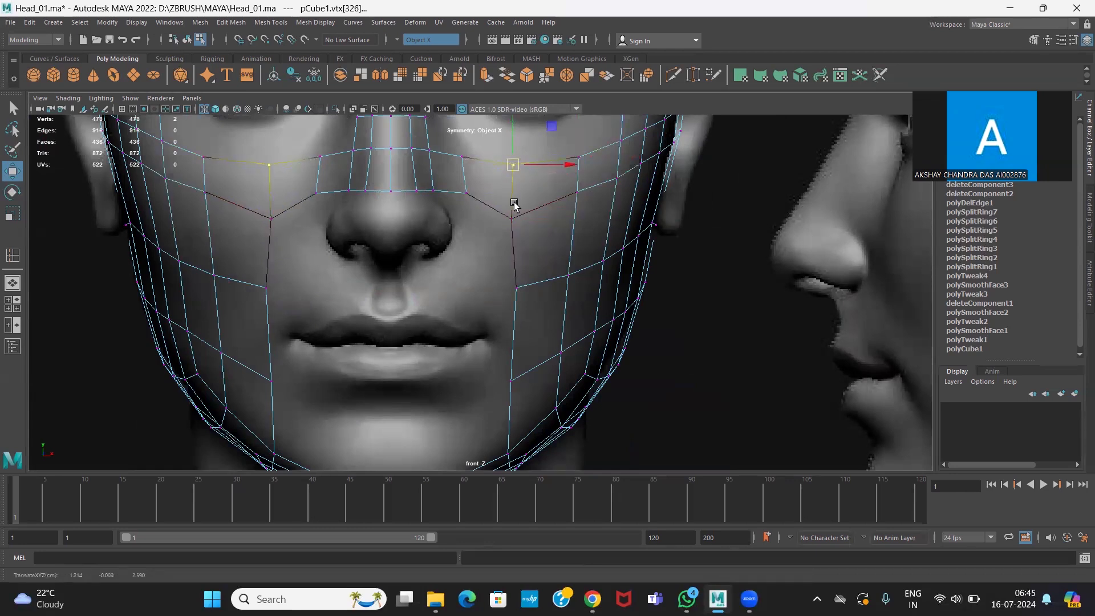
# Move the mirrored mouth-opening vertices beside the upper lip and below the mouth corners outward
pyautogui.click(518, 290)
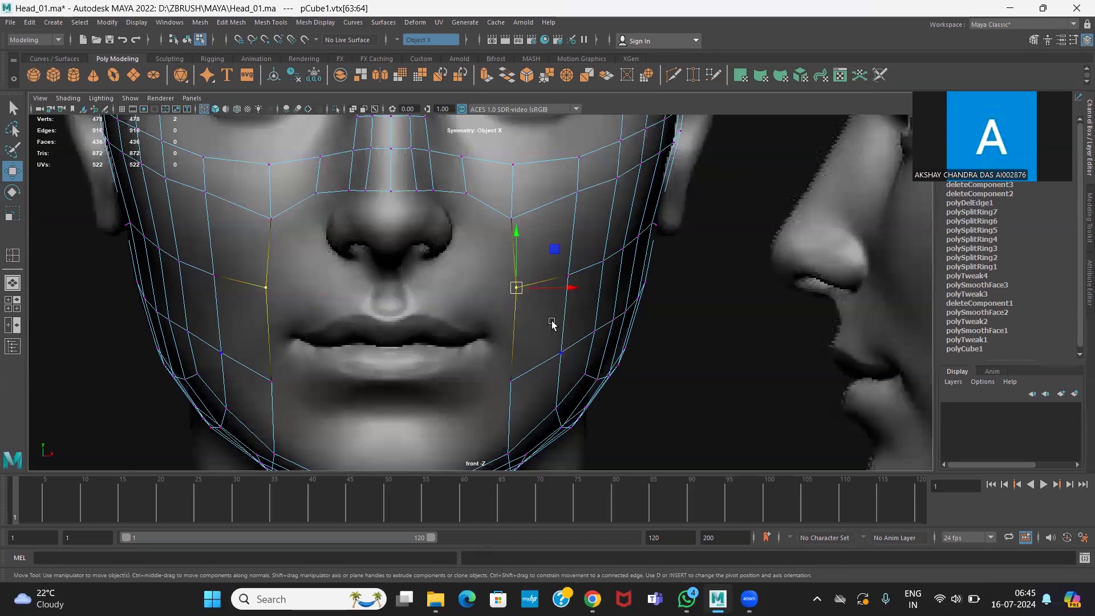
pyautogui.moveTo(516, 288); pyautogui.dragTo(530, 289)
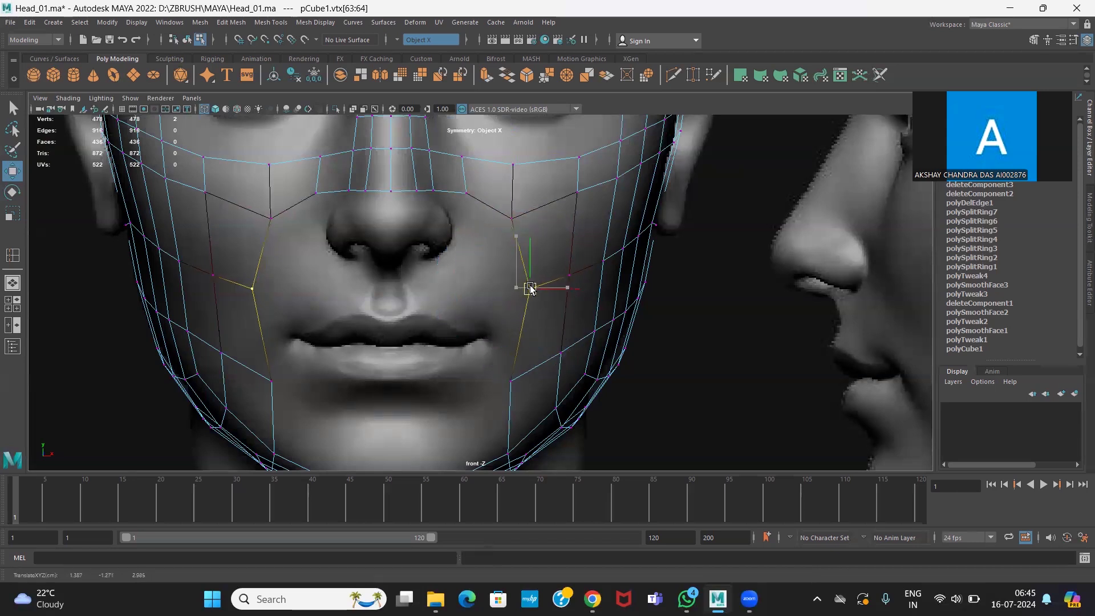
pyautogui.click(512, 380)
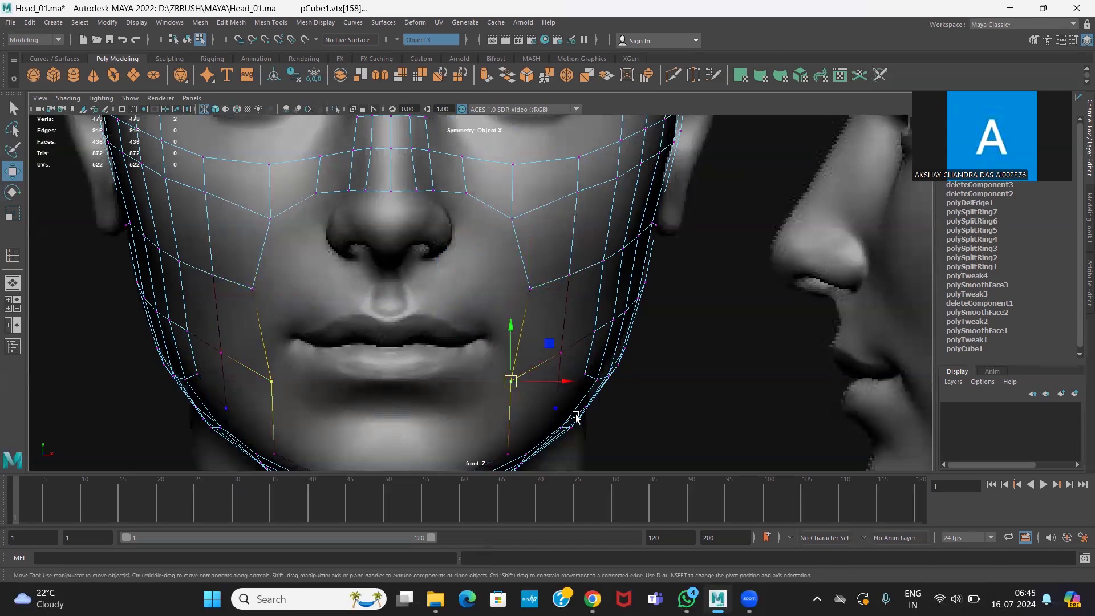
pyautogui.moveTo(511, 381)
pyautogui.mouseDown()
pyautogui.moveTo(543, 381)
pyautogui.moveTo(533, 380)
pyautogui.mouseUp()
# Turn off soft selection and nudge the mirrored cheek vertices beside the nostrils slightly downward
pyautogui.keyDown('alt'); pyautogui.moveTo(583, 398); pyautogui.dragTo(625, 296, button='middle'); pyautogui.keyUp('alt')
pyautogui.scroll(1, 596, 342)
pyautogui.keyDown('alt'); pyautogui.moveTo(654, 243); pyautogui.dragTo(634, 364, button='middle'); pyautogui.keyUp('alt')
pyautogui.click(489, 190)
pyautogui.press('b')
pyautogui.moveTo(491, 187); pyautogui.dragTo(537, 220)
pyautogui.click(539, 215)
# In the side view, enable soft selection with an adjusted falloff and move the mirrored vertices beside the upper lip back onto the cheek
pyautogui.press('space')
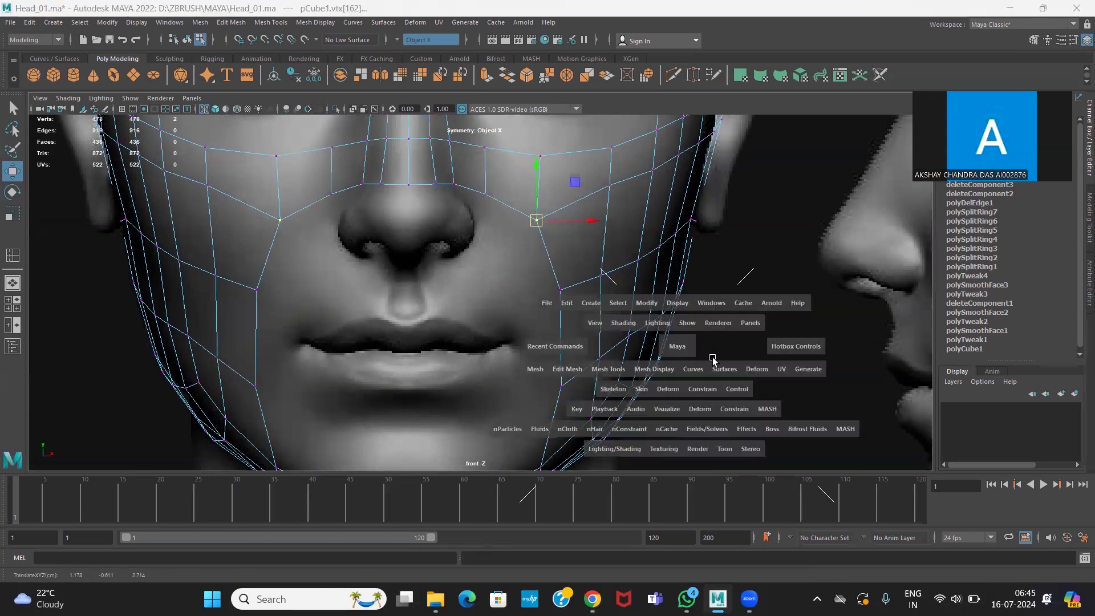
pyautogui.press('space')
pyautogui.press('f')
pyautogui.keyDown('alt'); pyautogui.moveTo(588, 320); pyautogui.dragTo(586, 284, button='middle'); pyautogui.keyUp('alt')
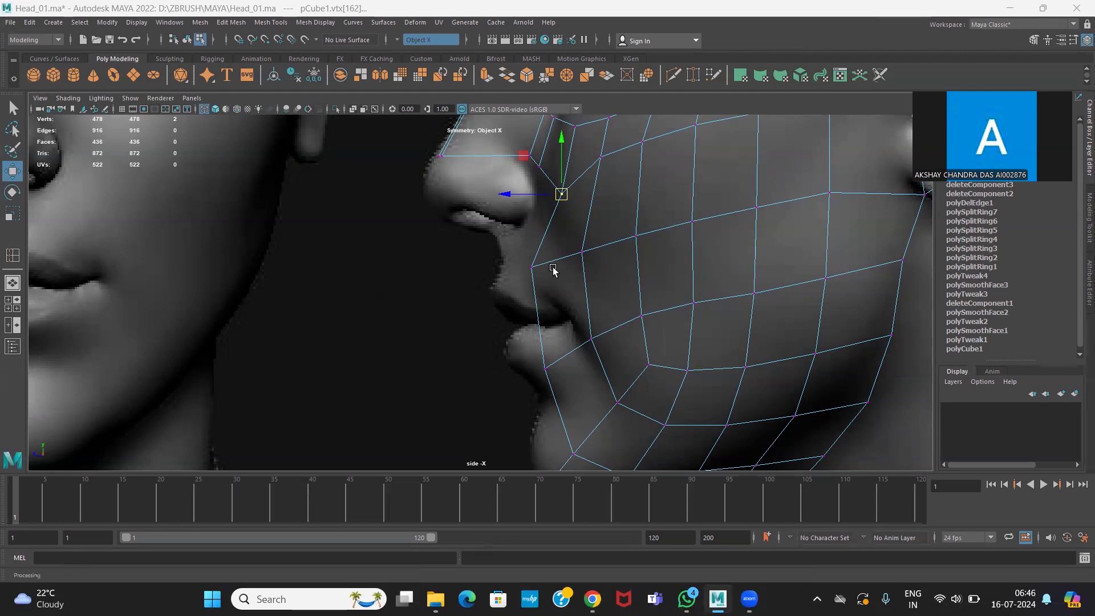
pyautogui.click(532, 267)
pyautogui.keyDown('alt'); pyautogui.moveTo(533, 267); pyautogui.dragTo(531, 317, button='middle'); pyautogui.keyUp('alt')
pyautogui.press('b')
pyautogui.moveTo(566, 342); pyautogui.dragTo(575, 314)
pyautogui.press('b')
pyautogui.moveTo(645, 379); pyautogui.dragTo(632, 374)
# Move the mirrored vertices beside the lower lip back behind the corner of the mouth
pyautogui.click(549, 418)
pyautogui.moveTo(550, 418); pyautogui.dragTo(602, 404)
pyautogui.press('b')
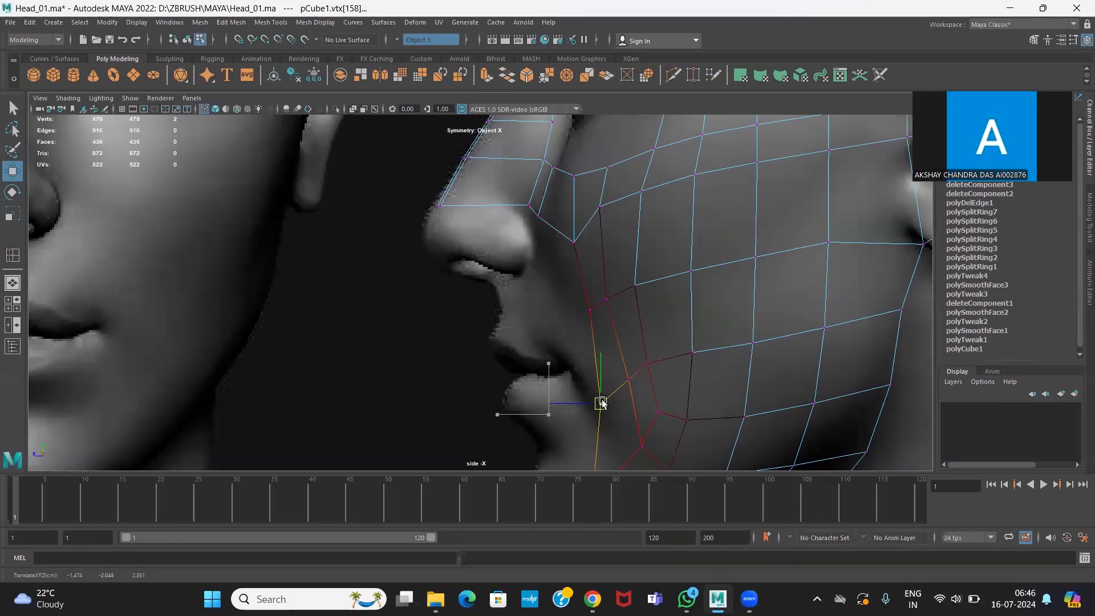
# Adjust the soft-selection falloff and shift the mirrored upper-lip side vertices and the neighbouring cheek vertices further back
pyautogui.click(592, 318)
pyautogui.keyDown('alt'); pyautogui.moveTo(591, 318); pyautogui.dragTo(578, 297, button='middle'); pyautogui.keyUp('alt')
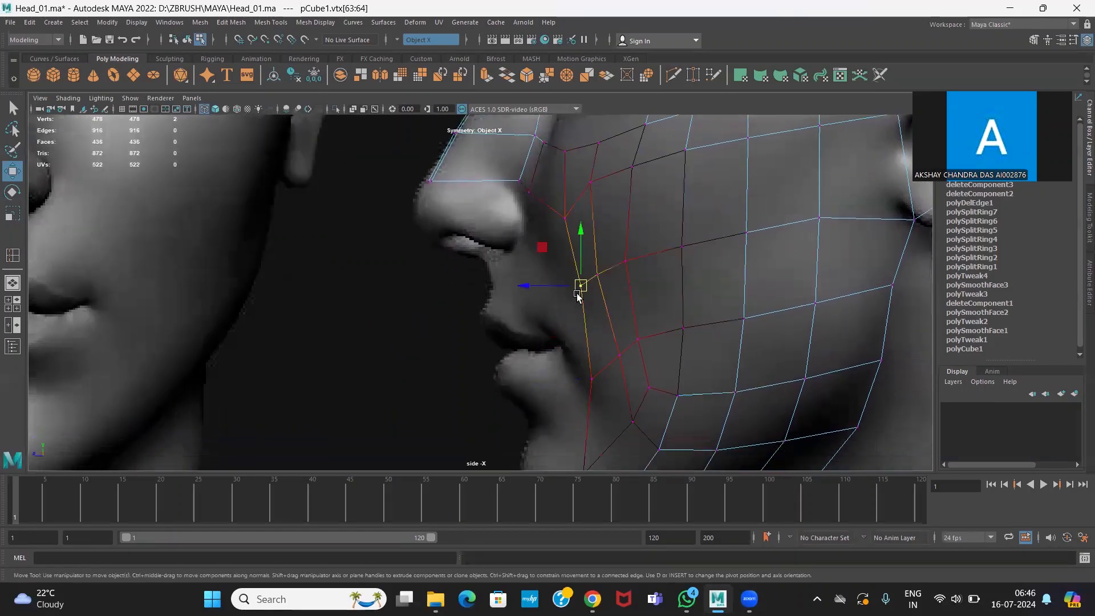
pyautogui.moveTo(581, 287); pyautogui.dragTo(635, 331)
pyautogui.press('b')
pyautogui.moveTo(578, 286); pyautogui.dragTo(645, 254)
pyautogui.click(626, 265)
pyautogui.scroll(1, 620, 307)
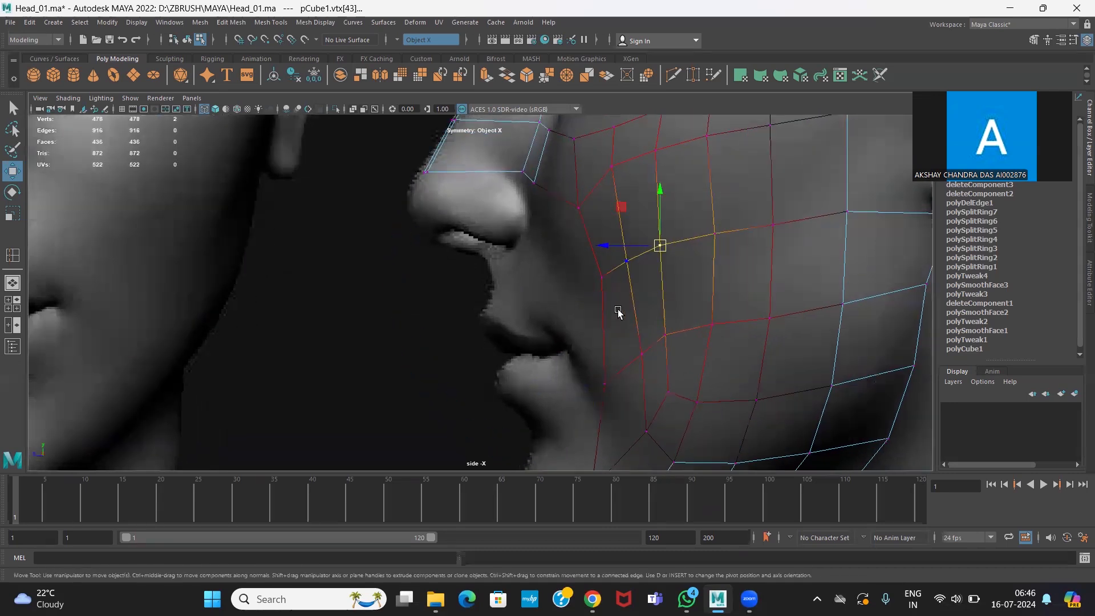
# Move the mirrored vertices beside the lower lip slightly back and up, and the ones above them slightly down
pyautogui.keyDown('alt'); pyautogui.moveTo(603, 373); pyautogui.dragTo(612, 311, button='middle'); pyautogui.keyUp('alt')
pyautogui.click(612, 320)
pyautogui.moveTo(613, 320); pyautogui.dragTo(619, 303)
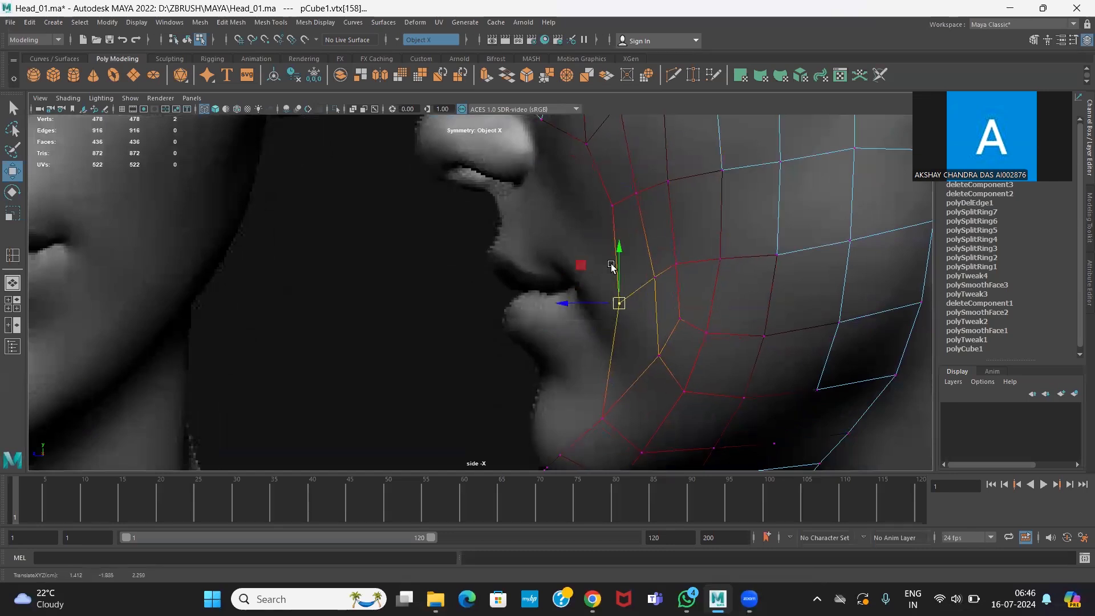
pyautogui.click(611, 197)
pyautogui.moveTo(611, 197)
pyautogui.mouseDown()
pyautogui.moveTo(621, 229)
pyautogui.moveTo(606, 211)
pyautogui.mouseUp()
pyautogui.press('b')
# Return the head mesh to object mode and examine the eye, nose and mouth openings in the perspective view
pyautogui.moveTo(645, 246)
pyautogui.keyDown('alt'); pyautogui.mouseDown(button='middle')
pyautogui.moveTo(634, 351)
pyautogui.moveTo(637, 236)
pyautogui.mouseUp(button='middle'); pyautogui.keyUp('alt')
pyautogui.scroll(-3, 675, 304)
pyautogui.keyDown('alt'); pyautogui.moveTo(614, 353); pyautogui.dragTo(628, 234, button='middle'); pyautogui.keyUp('alt')
pyautogui.moveTo(506, 350); pyautogui.dragTo(527, 360)
pyautogui.scroll(-2, 611, 340)
pyautogui.press('space')
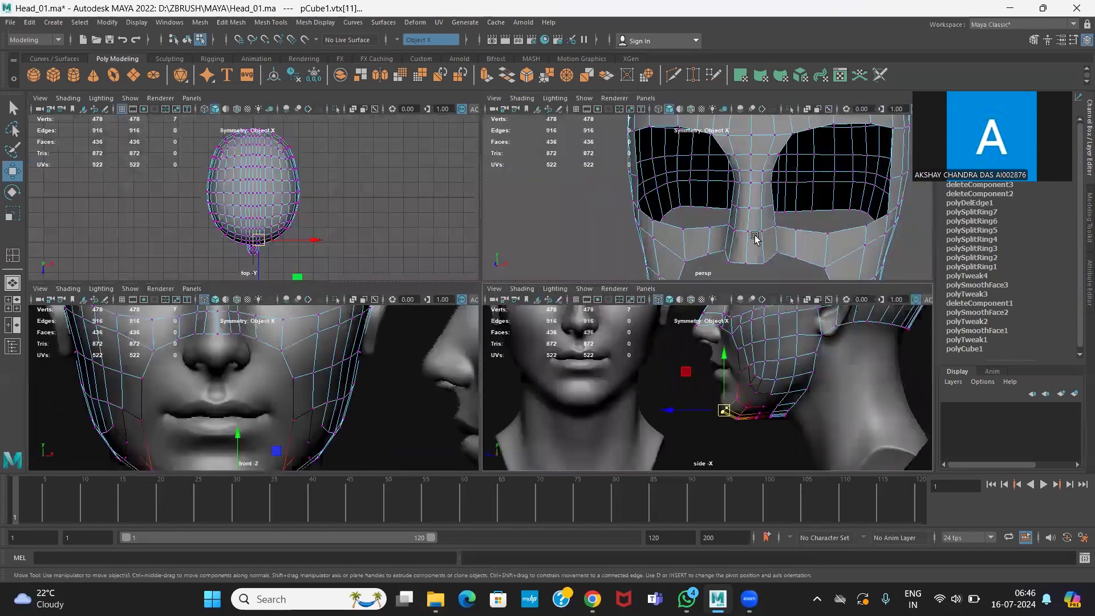
pyautogui.press('space')
pyautogui.keyDown('alt'); pyautogui.moveTo(604, 284); pyautogui.dragTo(543, 238); pyautogui.keyUp('alt')
pyautogui.moveTo(542, 238); pyautogui.dragTo(726, 190, button='right')
pyautogui.keyDown('alt'); pyautogui.moveTo(629, 325); pyautogui.dragTo(472, 214); pyautogui.keyUp('alt')
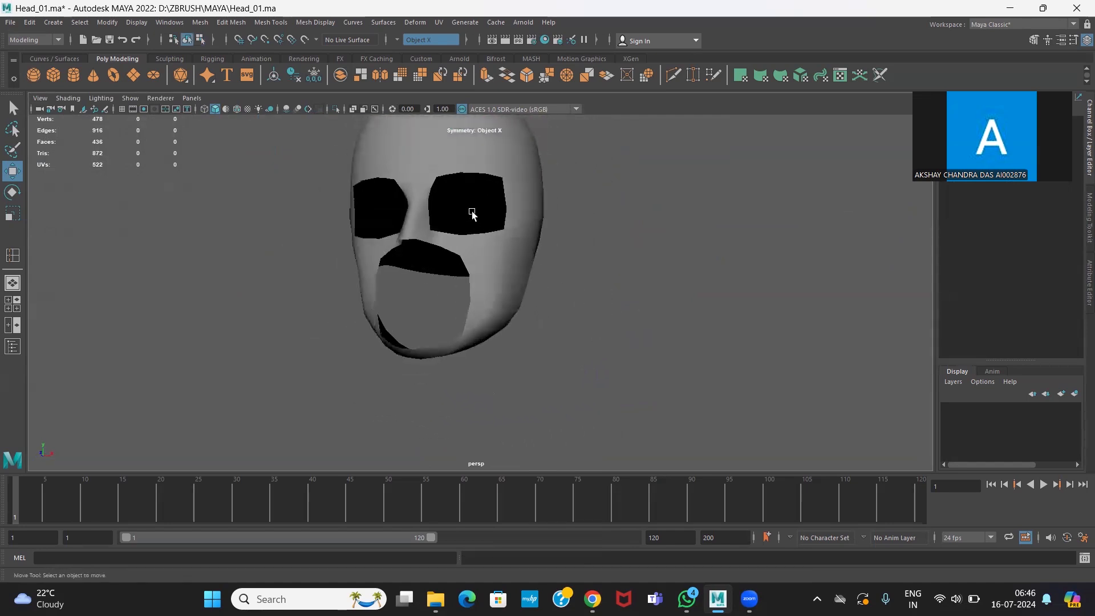
pyautogui.keyDown('alt'); pyautogui.moveTo(504, 343); pyautogui.dragTo(438, 347); pyautogui.keyUp('alt')
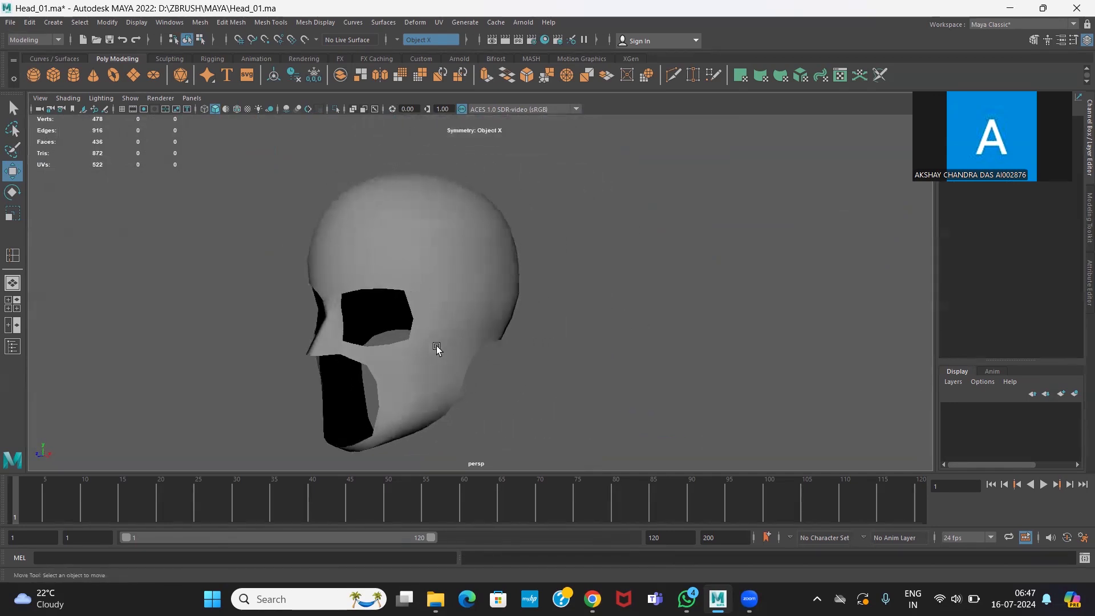
pyautogui.keyDown('alt'); pyautogui.moveTo(437, 347); pyautogui.dragTo(521, 310, button='middle'); pyautogui.keyUp('alt')
pyautogui.moveTo(520, 309)
pyautogui.keyDown('alt'); pyautogui.mouseDown()
pyautogui.moveTo(570, 345)
pyautogui.moveTo(423, 347)
pyautogui.moveTo(457, 367)
pyautogui.moveTo(599, 360)
pyautogui.moveTo(594, 340)
pyautogui.moveTo(649, 374)
pyautogui.moveTo(604, 442)
pyautogui.moveTo(487, 423)
pyautogui.moveTo(451, 310)
pyautogui.moveTo(472, 325)
pyautogui.moveTo(592, 318)
pyautogui.moveTo(602, 343)
pyautogui.moveTo(517, 312)
pyautogui.mouseUp(); pyautogui.keyUp('alt')
# Select the head mesh and activate the Relax sculpting tool
pyautogui.click(448, 277)
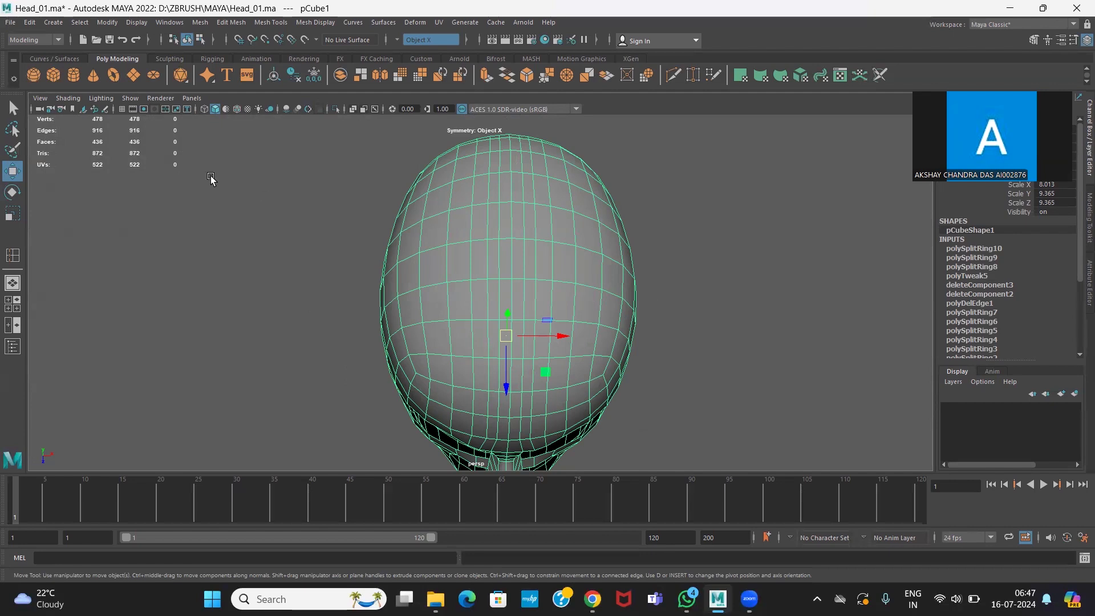
pyautogui.click(163, 60)
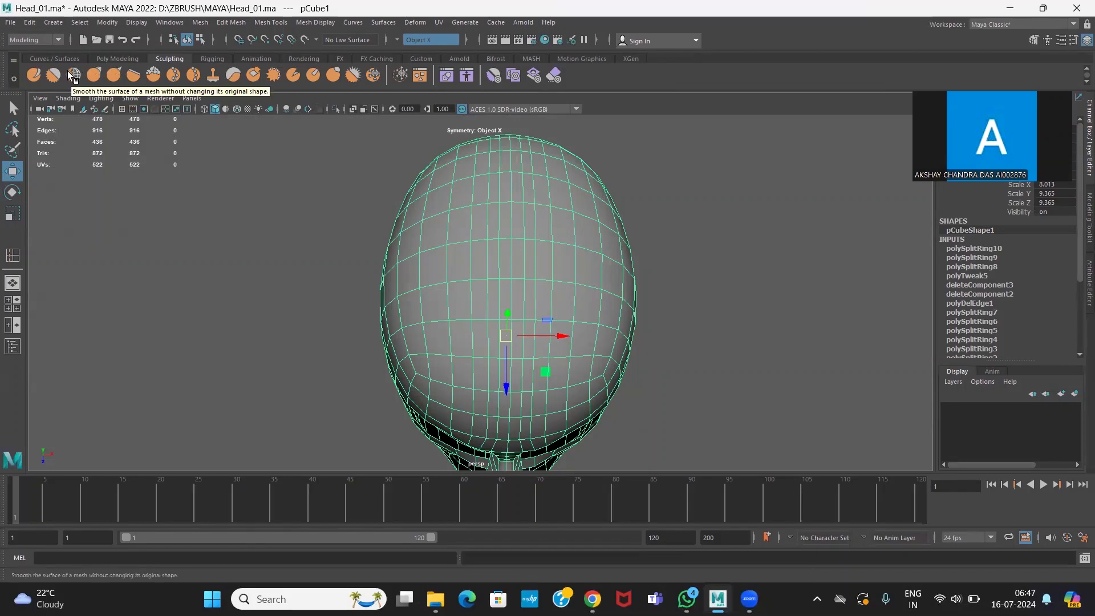
pyautogui.keyDown('alt'); pyautogui.moveTo(713, 399); pyautogui.dragTo(526, 242); pyautogui.keyUp('alt')
pyautogui.keyDown('alt'); pyautogui.moveTo(605, 285); pyautogui.dragTo(139, 173); pyautogui.keyUp('alt')
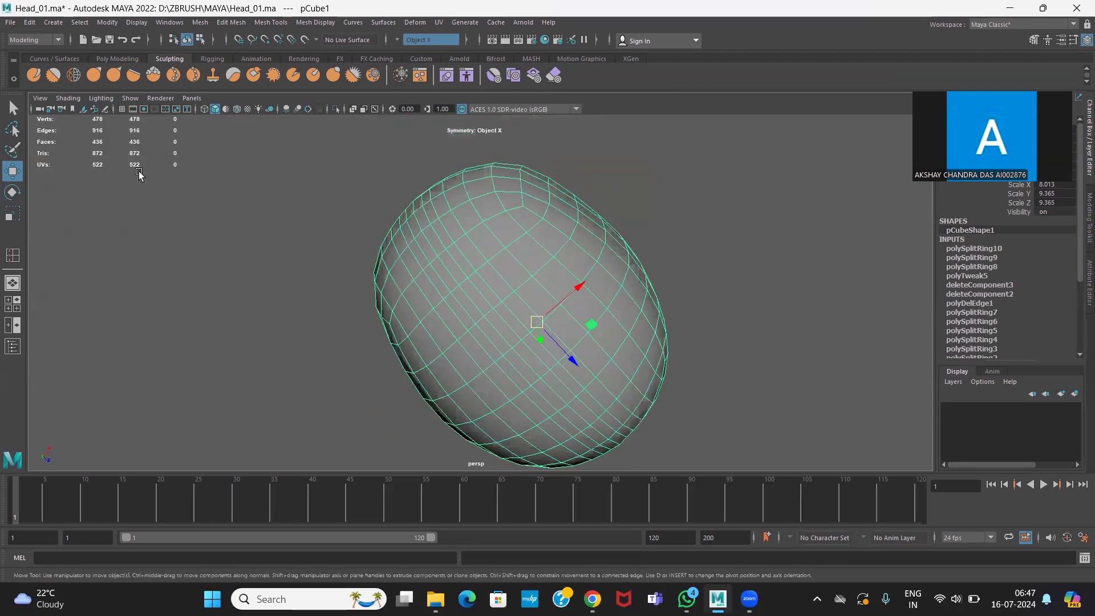
pyautogui.click(74, 76)
# Relax the mesh topology over the crown and back of the head with the Relax tool
pyautogui.keyDown('alt'); pyautogui.moveTo(557, 295); pyautogui.dragTo(425, 269); pyautogui.keyUp('alt')
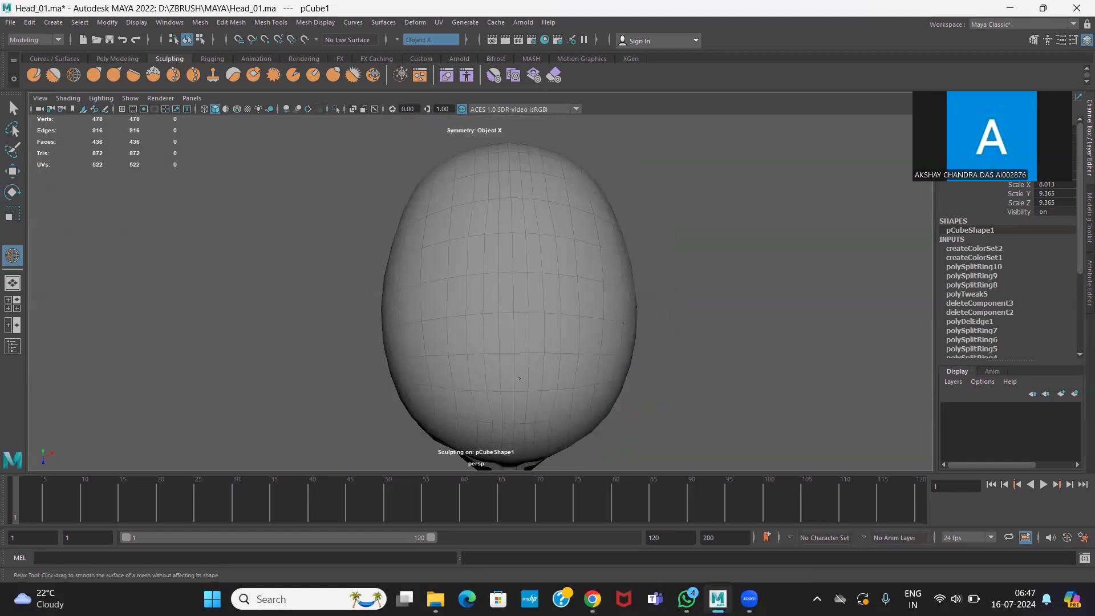
pyautogui.keyDown('alt'); pyautogui.moveTo(484, 259); pyautogui.dragTo(509, 325); pyautogui.keyUp('alt')
pyautogui.keyDown('alt'); pyautogui.moveTo(544, 366); pyautogui.dragTo(508, 341); pyautogui.keyUp('alt')
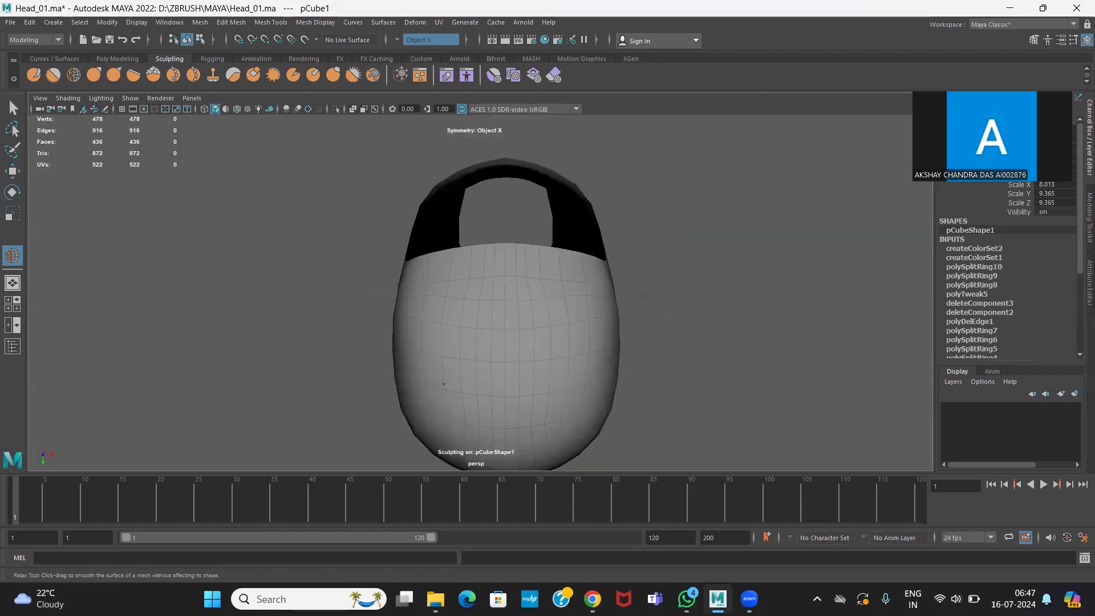
pyautogui.moveTo(555, 320)
pyautogui.keyDown('alt'); pyautogui.mouseDown()
pyautogui.moveTo(522, 304)
pyautogui.moveTo(495, 331)
pyautogui.mouseUp(); pyautogui.keyUp('alt')
pyautogui.keyDown('alt'); pyautogui.moveTo(514, 289); pyautogui.dragTo(544, 308); pyautogui.keyUp('alt')
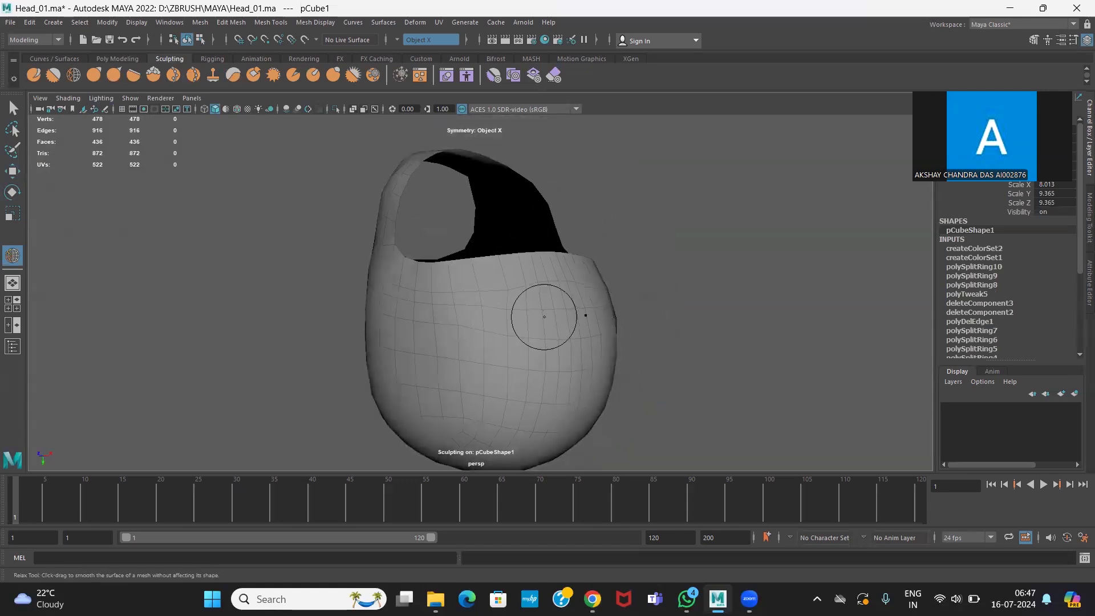
# Relax the topology along the sides of the head and across the back above the neck opening
pyautogui.moveTo(416, 311)
pyautogui.keyDown('alt'); pyautogui.mouseDown()
pyautogui.moveTo(489, 333)
pyautogui.moveTo(517, 305)
pyautogui.moveTo(521, 375)
pyautogui.moveTo(534, 274)
pyautogui.moveTo(494, 270)
pyautogui.mouseUp(); pyautogui.keyUp('alt')
pyautogui.keyDown('alt'); pyautogui.moveTo(443, 237); pyautogui.dragTo(484, 247); pyautogui.keyUp('alt')
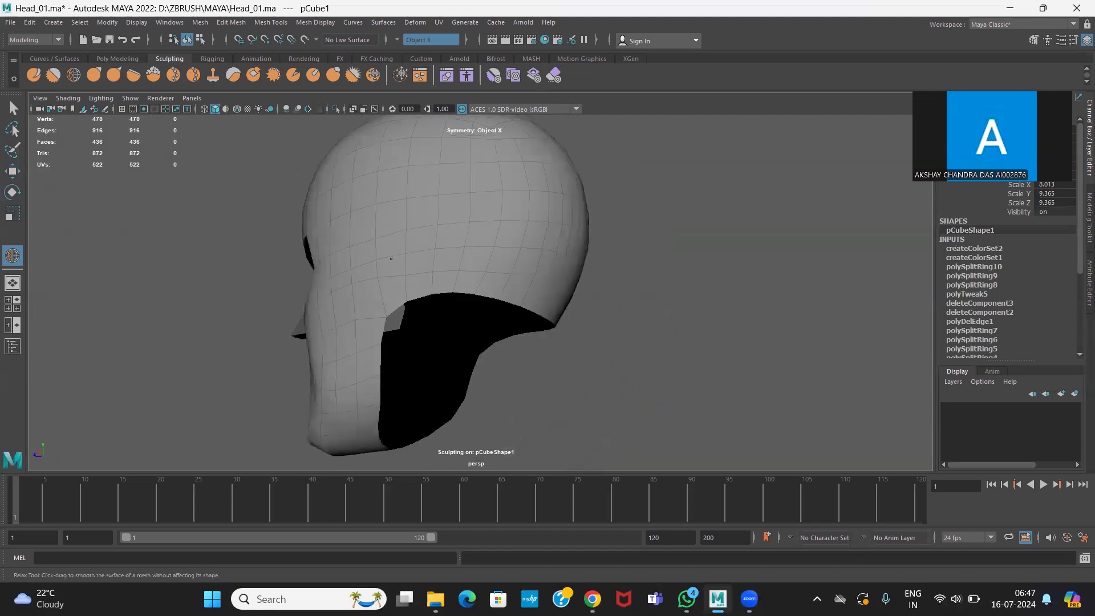
pyautogui.keyDown('alt'); pyautogui.moveTo(350, 354); pyautogui.dragTo(548, 273); pyautogui.keyUp('alt')
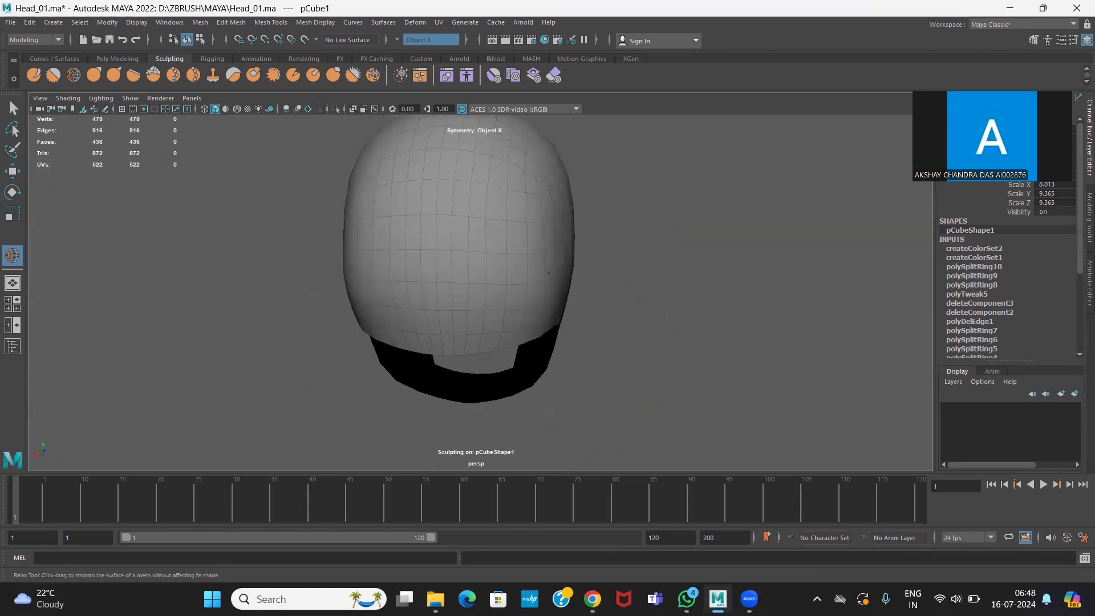
pyautogui.keyDown('alt'); pyautogui.moveTo(475, 265); pyautogui.dragTo(399, 319); pyautogui.keyUp('alt')
pyautogui.keyDown('alt'); pyautogui.moveTo(474, 263); pyautogui.dragTo(557, 245); pyautogui.keyUp('alt')
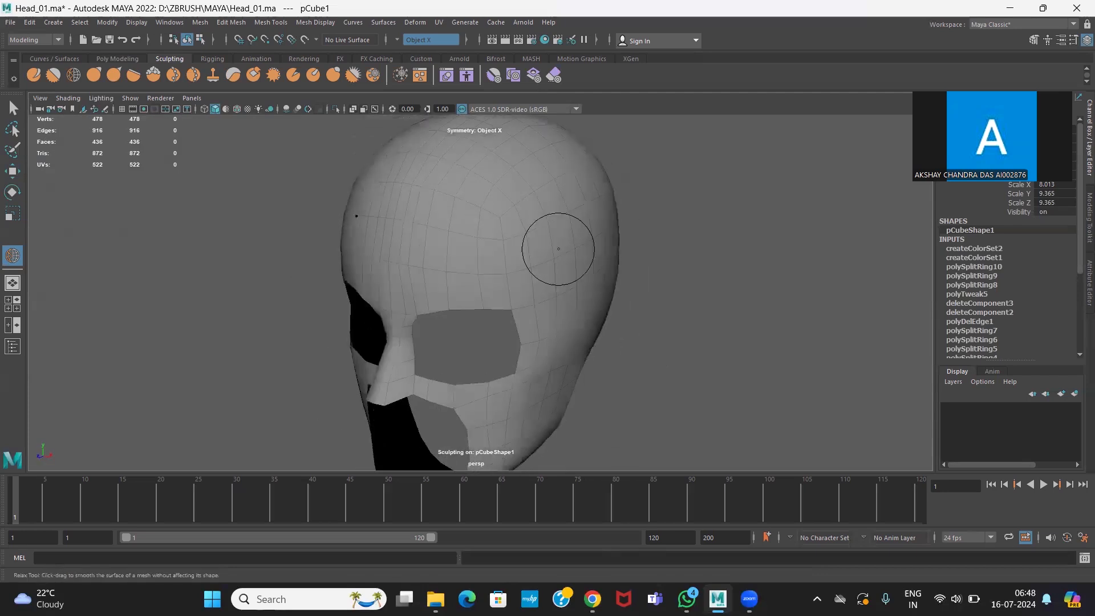
# Relax the temple and brow topology above the eye openings and undo the last sculpt stroke
pyautogui.keyDown('alt'); pyautogui.moveTo(558, 245); pyautogui.dragTo(576, 245, button='right'); pyautogui.keyUp('alt')
pyautogui.keyDown('alt'); pyautogui.moveTo(616, 339); pyautogui.dragTo(675, 337, button='right'); pyautogui.keyUp('alt')
pyautogui.keyDown('alt'); pyautogui.moveTo(675, 338); pyautogui.dragTo(516, 162); pyautogui.keyUp('alt')
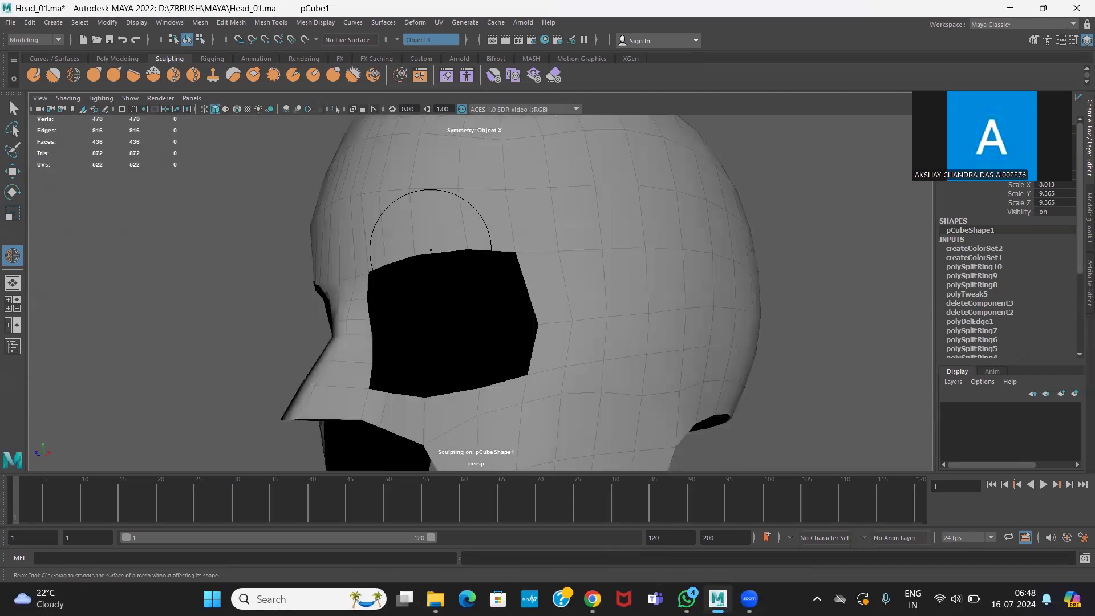
pyautogui.keyDown('alt'); pyautogui.moveTo(431, 249); pyautogui.dragTo(487, 256); pyautogui.keyUp('alt')
pyautogui.keyDown('alt'); pyautogui.moveTo(434, 229); pyautogui.dragTo(465, 242); pyautogui.keyUp('alt')
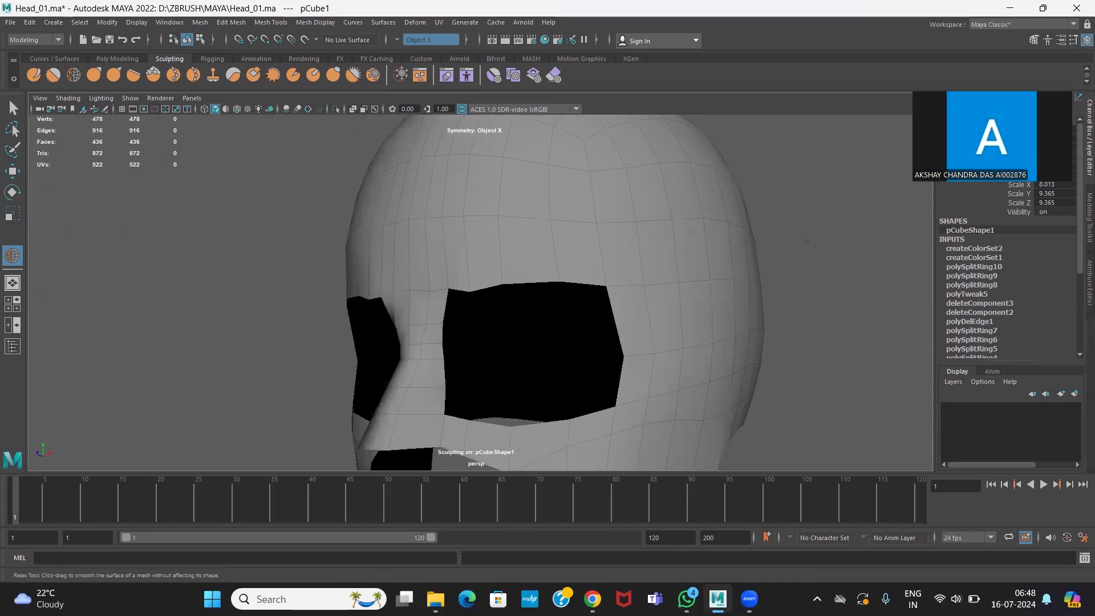
pyautogui.keyDown('alt'); pyautogui.moveTo(708, 331); pyautogui.dragTo(821, 365); pyautogui.keyUp('alt')
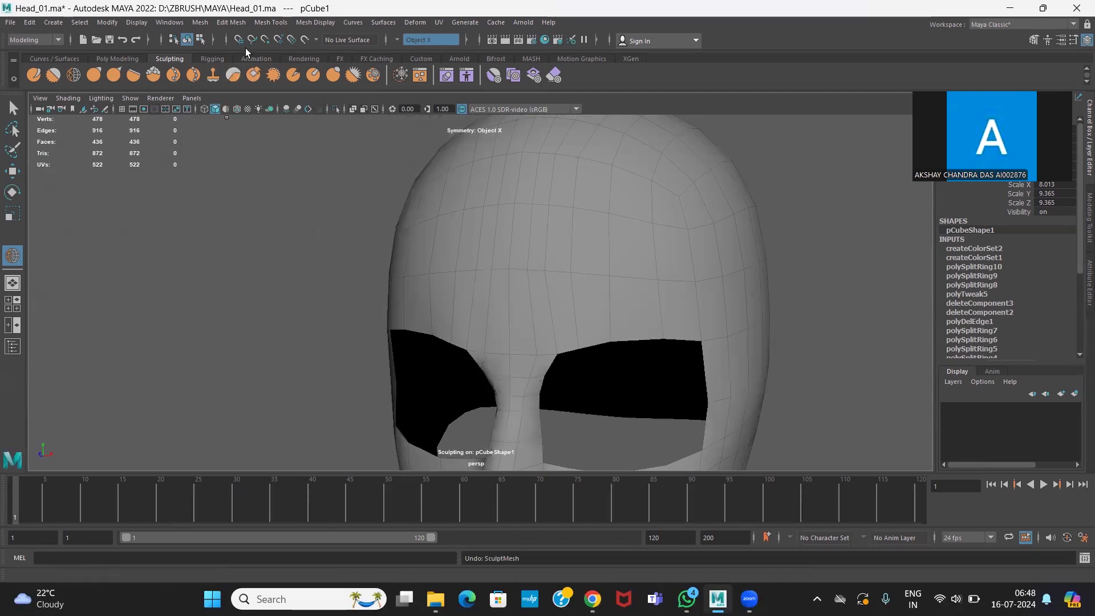
# Insert two horizontal edge loops around the head across the forehead above the eye openings
pyautogui.click(259, 24)
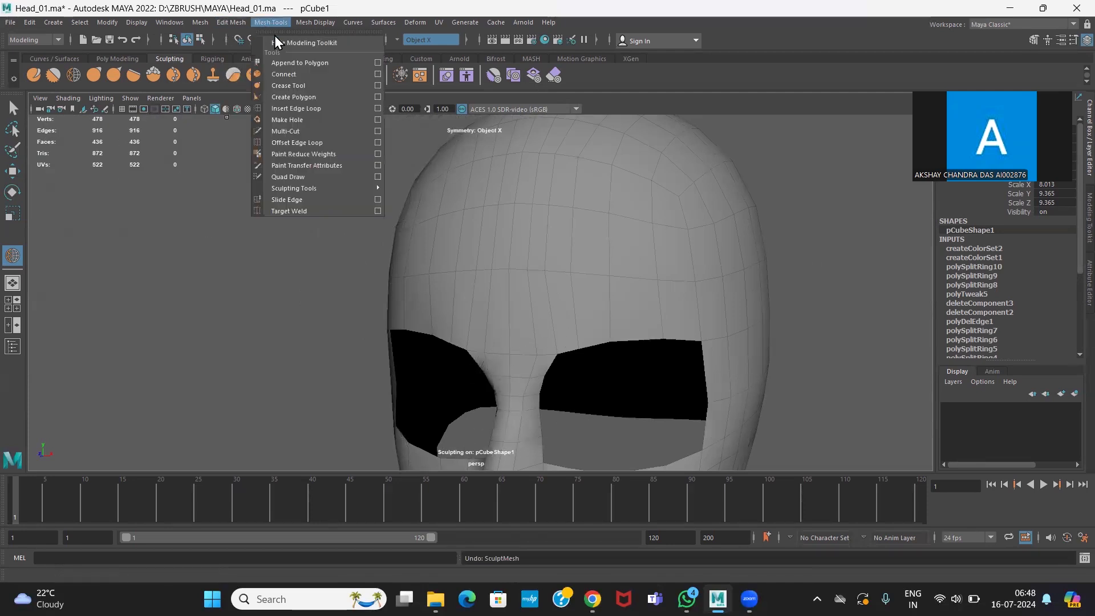
pyautogui.click(288, 110)
pyautogui.moveTo(550, 309); pyautogui.dragTo(551, 314)
pyautogui.moveTo(546, 245); pyautogui.dragTo(550, 240)
pyautogui.click(11, 169)
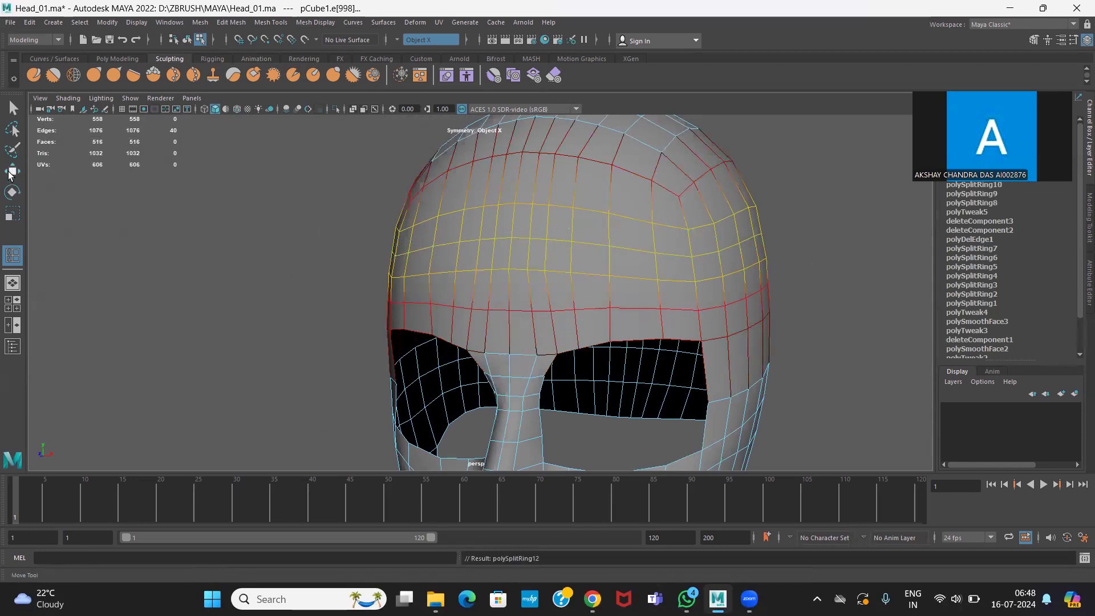
# Return the head to object mode and relax the new forehead loops and the neighbouring topology with the Relax tool
pyautogui.moveTo(632, 181); pyautogui.dragTo(704, 137, button='right')
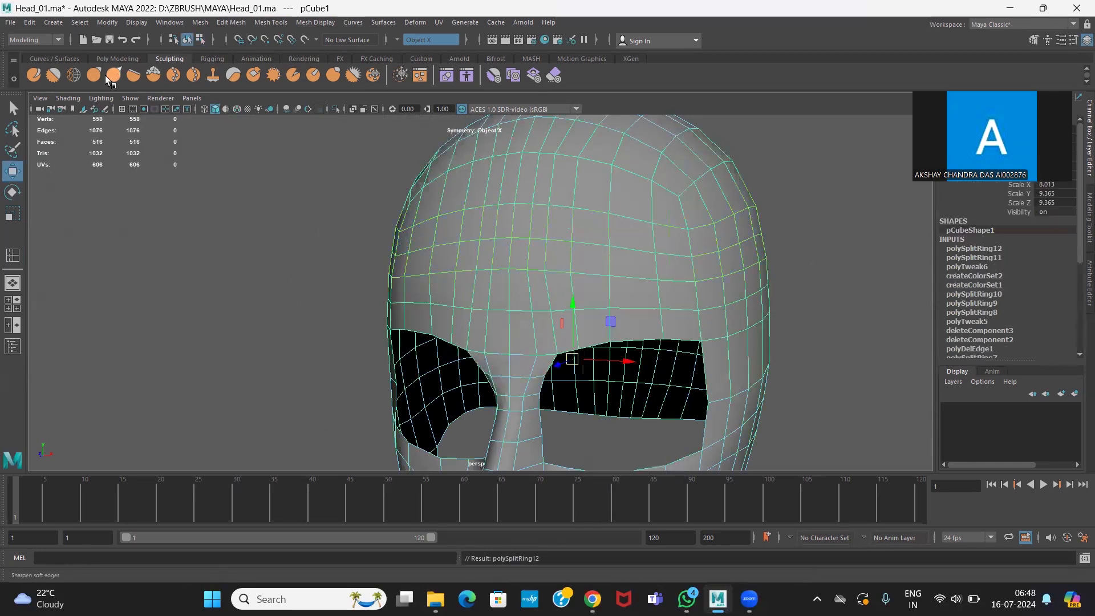
pyautogui.click(75, 75)
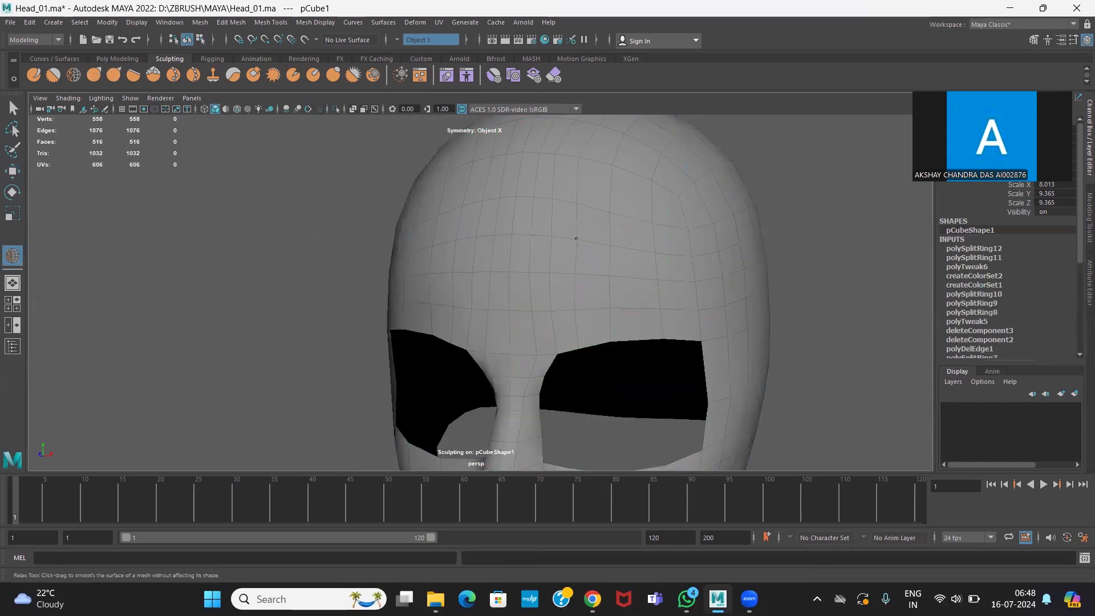
pyautogui.moveTo(599, 263)
pyautogui.mouseDown()
pyautogui.moveTo(585, 272)
pyautogui.moveTo(631, 343)
pyautogui.mouseUp()
pyautogui.moveTo(510, 283)
pyautogui.mouseDown()
pyautogui.moveTo(496, 273)
pyautogui.moveTo(574, 253)
pyautogui.mouseUp()
pyautogui.keyDown('alt'); pyautogui.moveTo(565, 314); pyautogui.dragTo(411, 298); pyautogui.keyUp('alt')
pyautogui.keyDown('alt'); pyautogui.moveTo(464, 274); pyautogui.dragTo(570, 256); pyautogui.keyUp('alt')
pyautogui.keyDown('alt'); pyautogui.moveTo(388, 231); pyautogui.dragTo(342, 230); pyautogui.keyUp('alt')
pyautogui.keyDown('alt'); pyautogui.moveTo(137, 265); pyautogui.dragTo(567, 332); pyautogui.keyUp('alt')
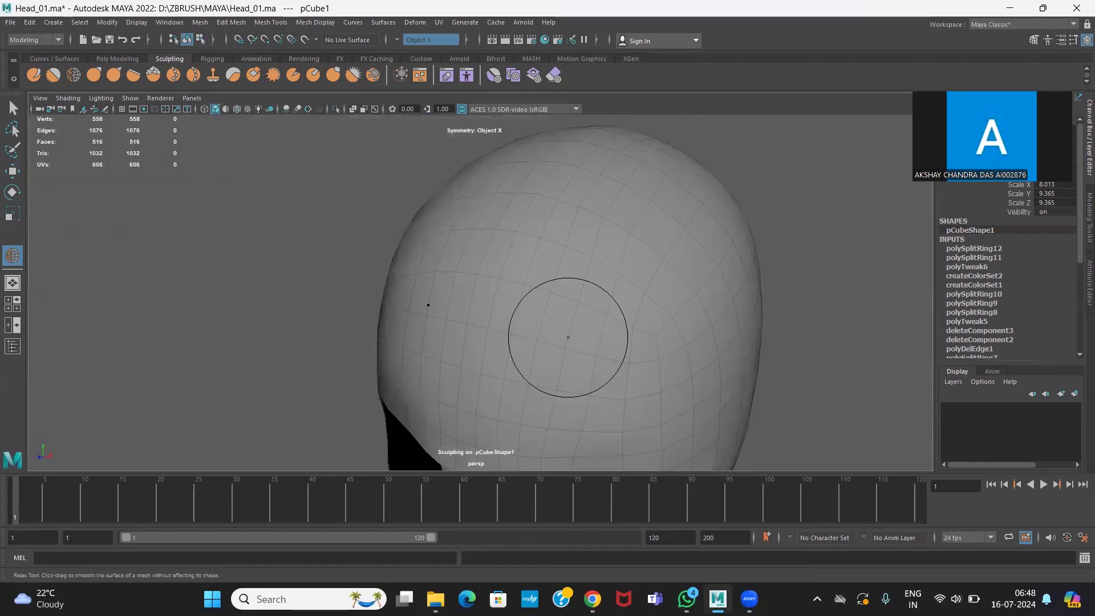
# Relax the topology over the sides and crown of the head and check the whole head from front and side
pyautogui.keyDown('alt'); pyautogui.moveTo(645, 296); pyautogui.dragTo(664, 253); pyautogui.keyUp('alt')
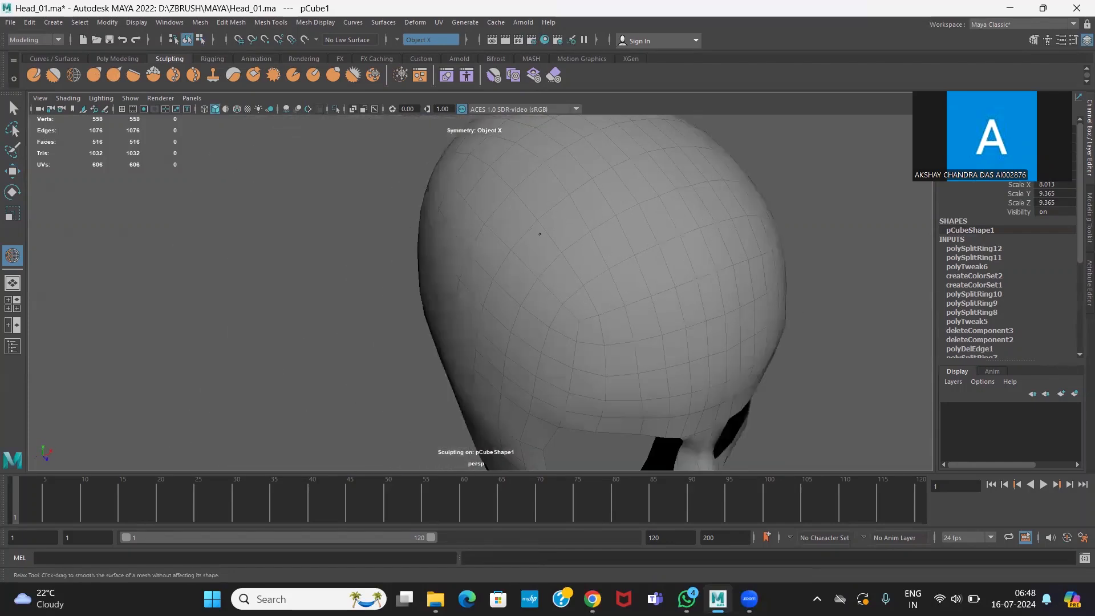
pyautogui.keyDown('alt'); pyautogui.moveTo(470, 263); pyautogui.dragTo(524, 196); pyautogui.keyUp('alt')
pyautogui.moveTo(513, 262)
pyautogui.keyDown('alt'); pyautogui.mouseDown()
pyautogui.moveTo(582, 345)
pyautogui.moveTo(567, 354)
pyautogui.mouseUp(); pyautogui.keyUp('alt')
pyautogui.moveTo(402, 230)
pyautogui.keyDown('alt'); pyautogui.mouseDown()
pyautogui.moveTo(521, 261)
pyautogui.moveTo(544, 290)
pyautogui.moveTo(509, 340)
pyautogui.moveTo(447, 320)
pyautogui.moveTo(521, 325)
pyautogui.mouseUp(); pyautogui.keyUp('alt')
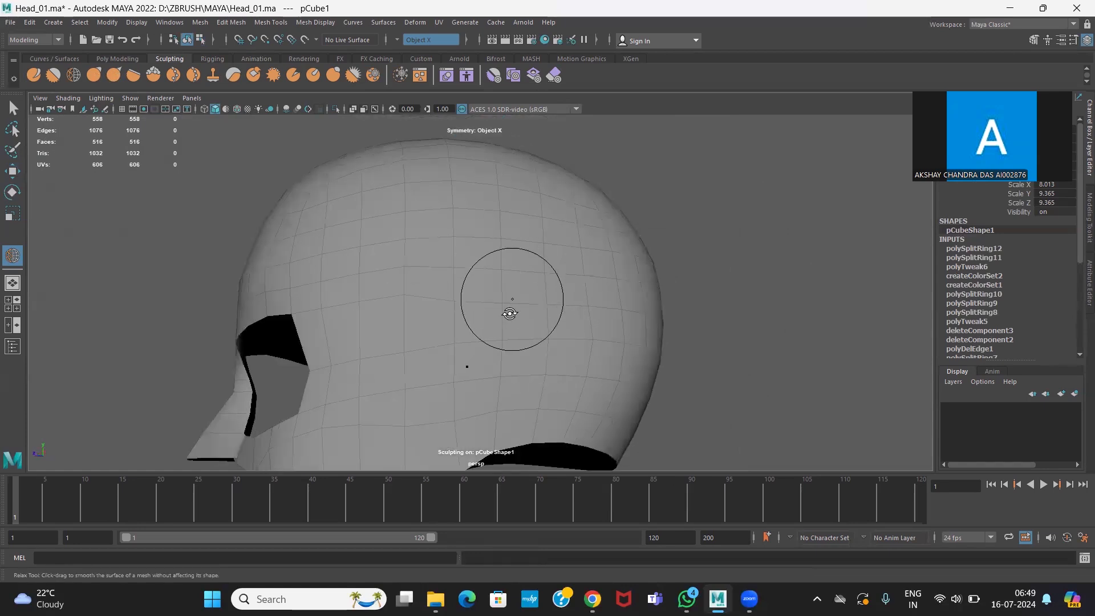
pyautogui.moveTo(535, 313)
pyautogui.keyDown('alt'); pyautogui.mouseDown()
pyautogui.moveTo(663, 302)
pyautogui.moveTo(526, 315)
pyautogui.mouseUp(); pyautogui.keyUp('alt')
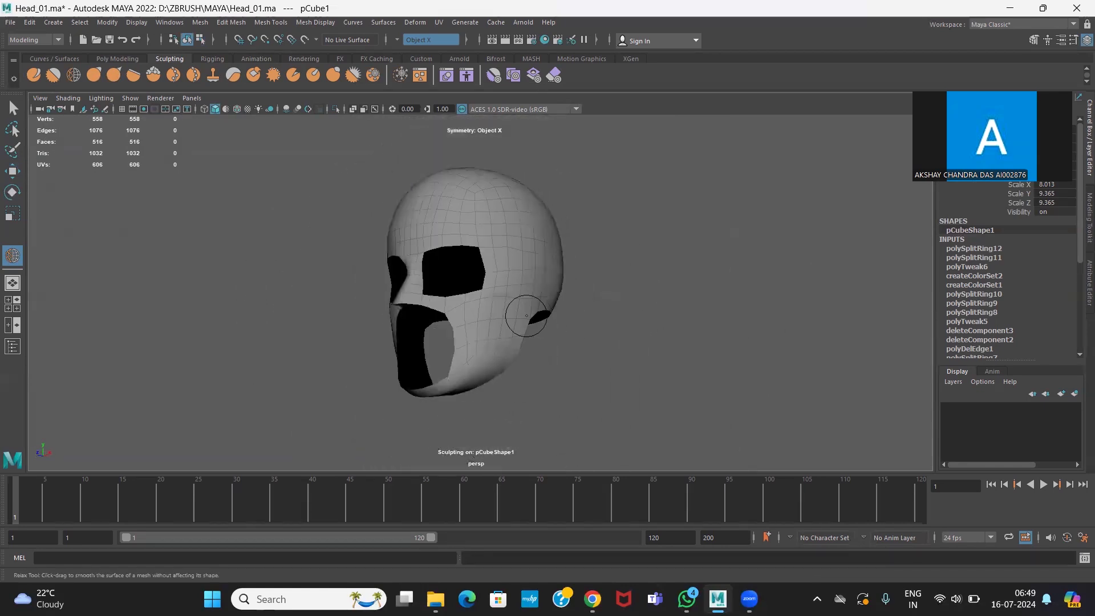
pyautogui.keyDown('alt'); pyautogui.moveTo(465, 343); pyautogui.dragTo(570, 354); pyautogui.keyUp('alt')
pyautogui.keyDown('alt'); pyautogui.moveTo(570, 354); pyautogui.dragTo(598, 338, button='right'); pyautogui.keyUp('alt')
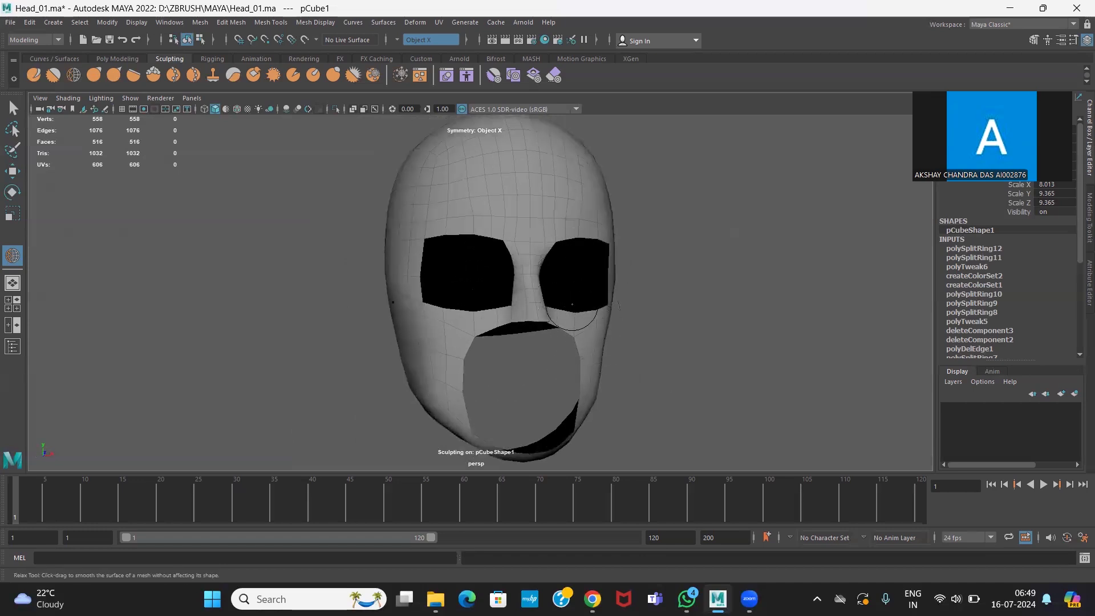
pyautogui.keyDown('alt'); pyautogui.moveTo(523, 346); pyautogui.dragTo(484, 365); pyautogui.keyUp('alt')
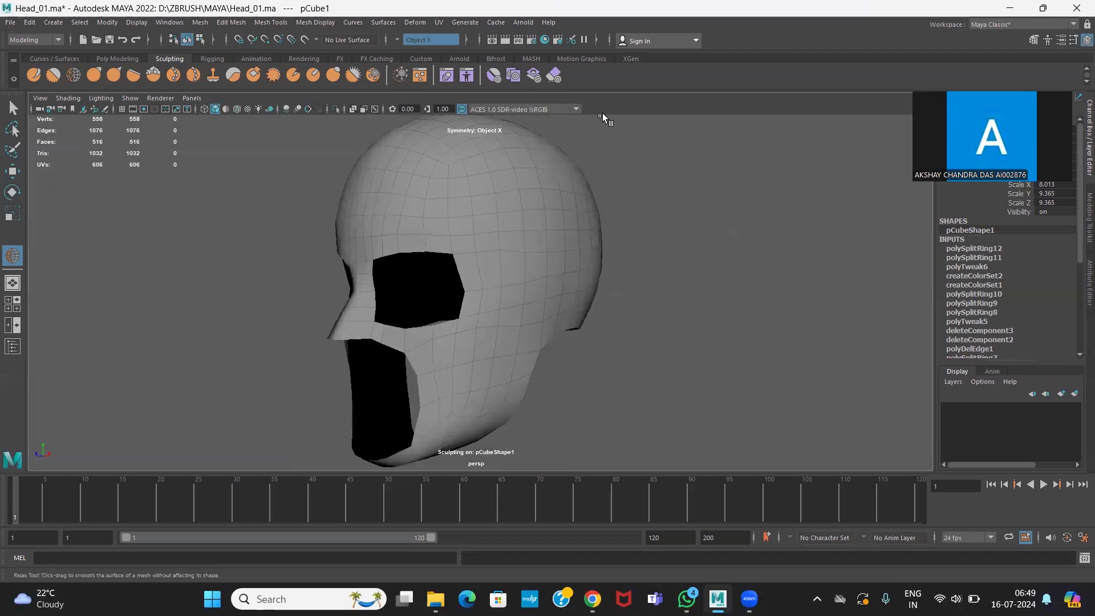